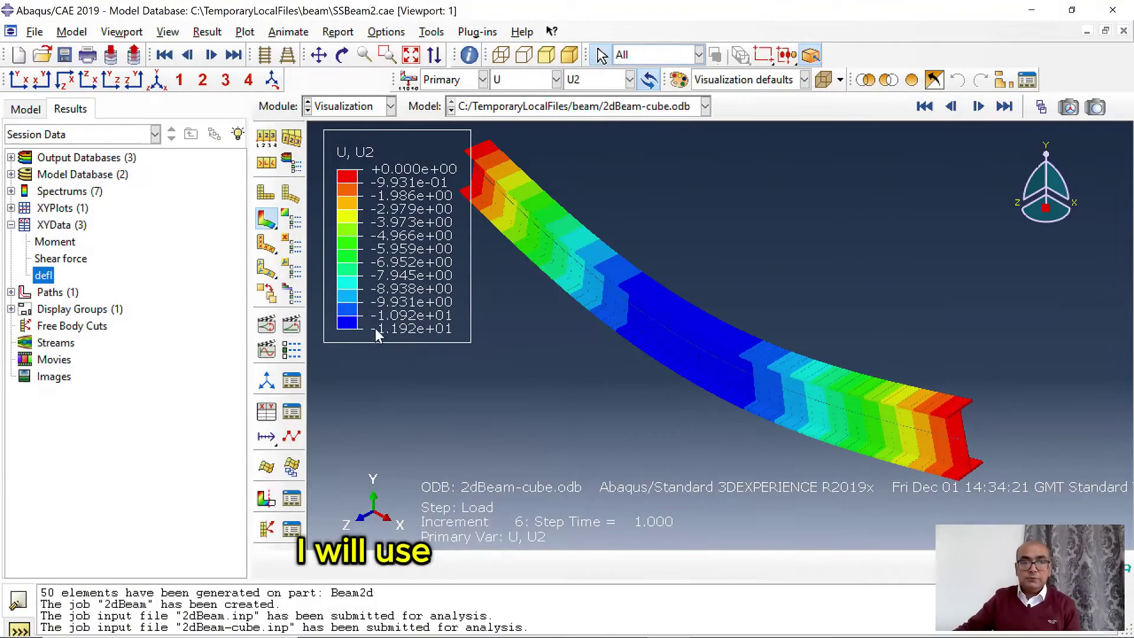
Contour the deformed beam by SF, then SM, then von Mises stress S.
left_click(556, 80)
left_click(508, 239)
left_click(630, 80)
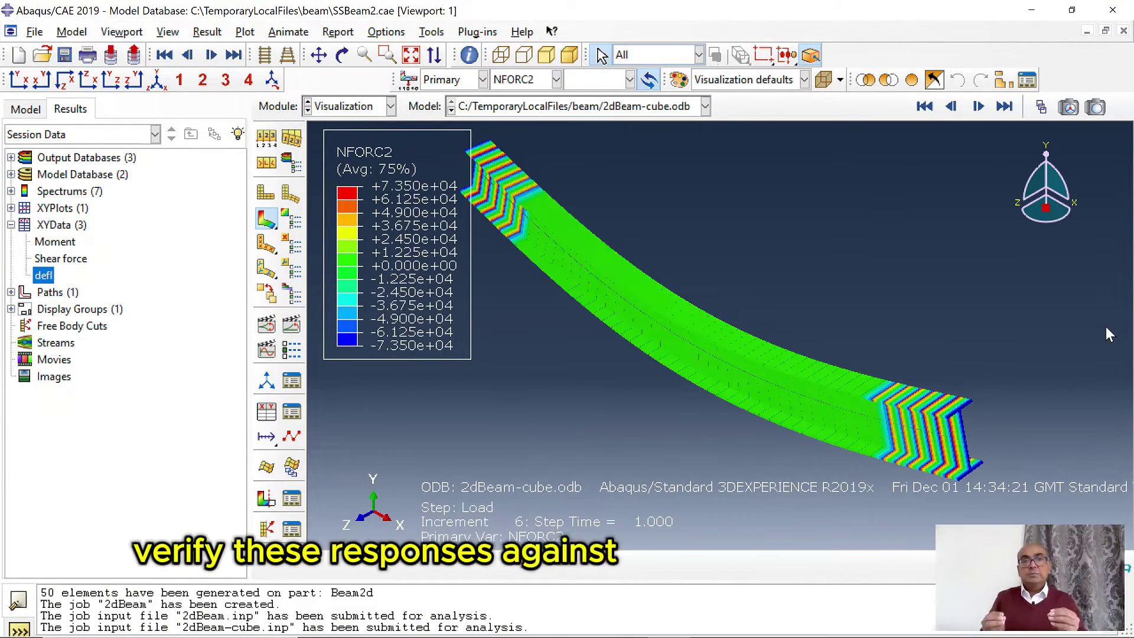
left_click(556, 79)
left_click(532, 251)
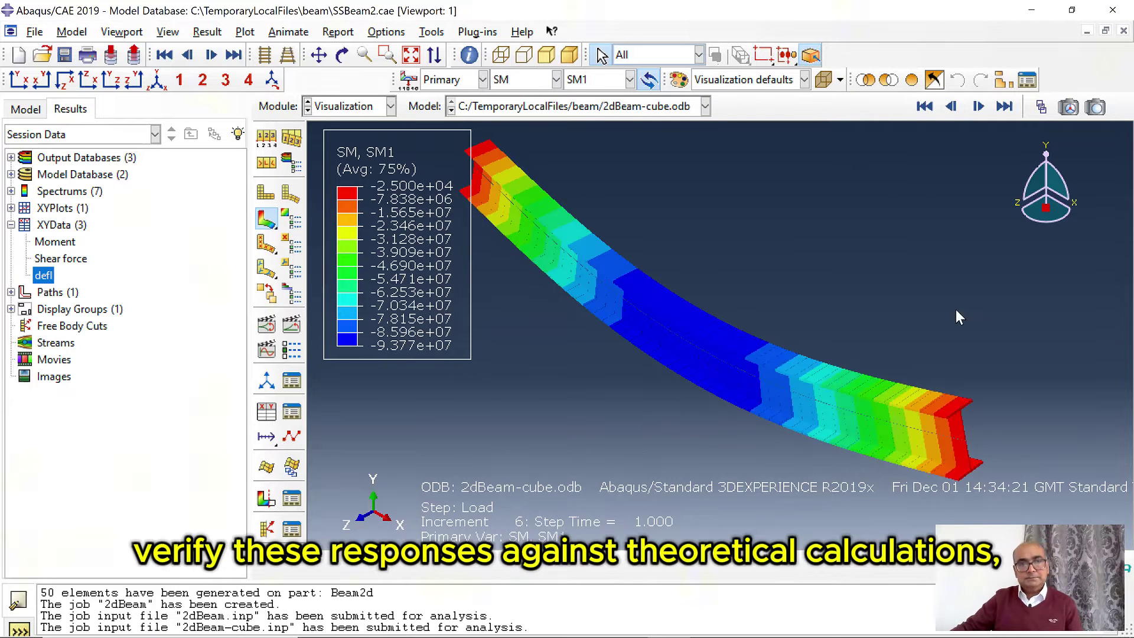
left_click(556, 79)
left_click(535, 218)
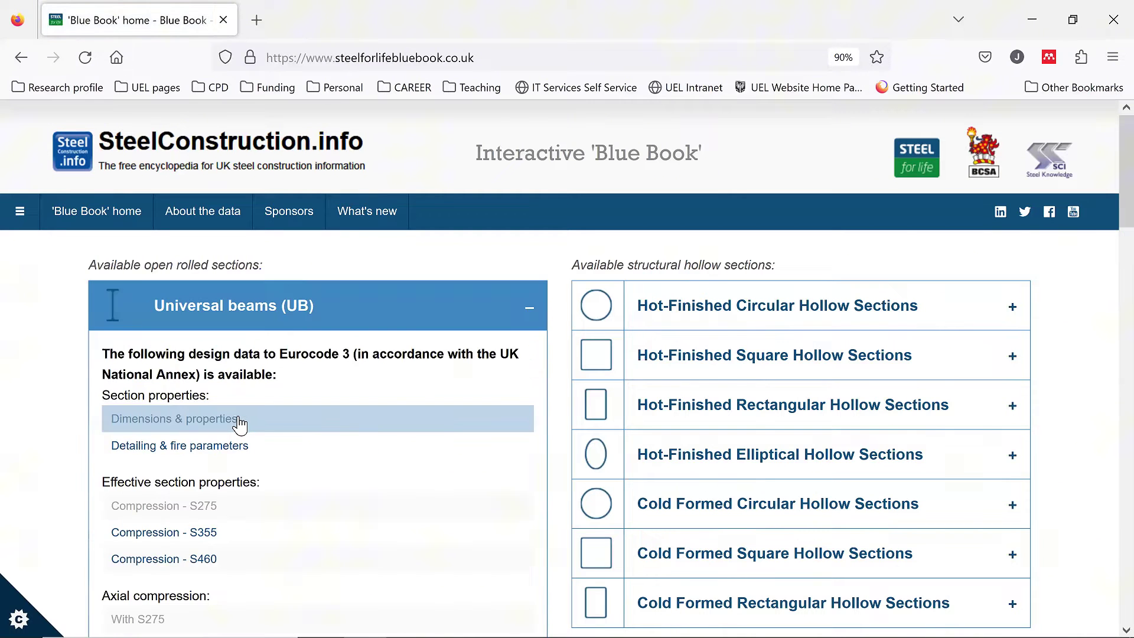
Open the Universal beams dimensions and properties table and scroll to the 305 x 165 x 54 row.
left_click(233, 420)
scroll(123, 551, "down", 3)
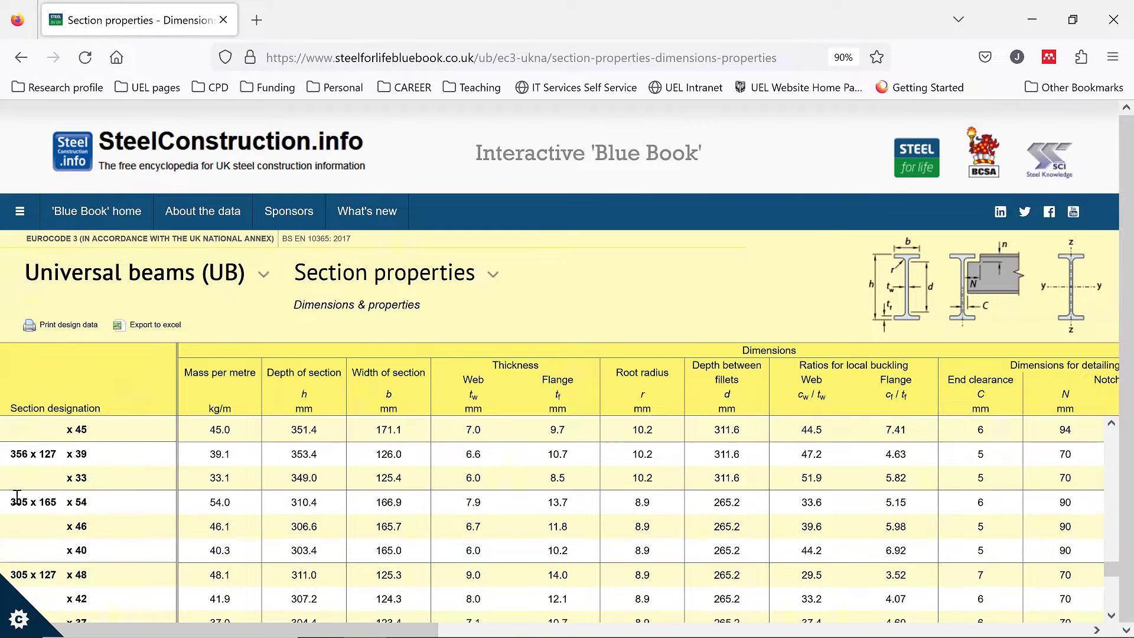
mouse_move(16, 501)
left_mouse_down()
mouse_move(30, 515)
mouse_move(38, 503)
left_mouse_up()
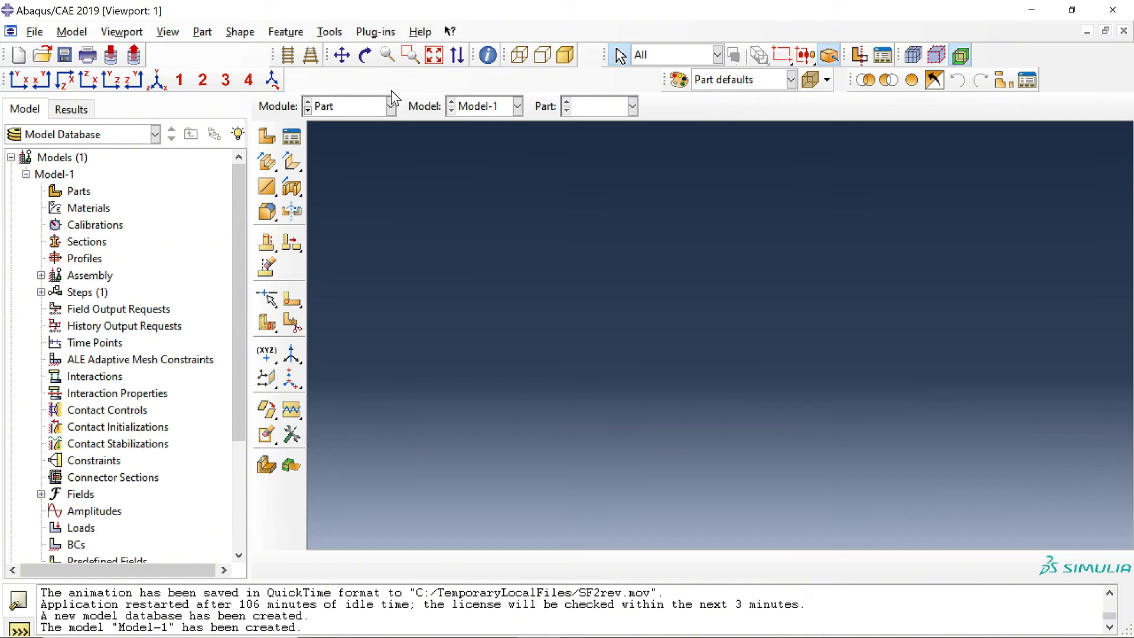
Start a new 3D deformable wire part named Beam.
left_click(391, 107)
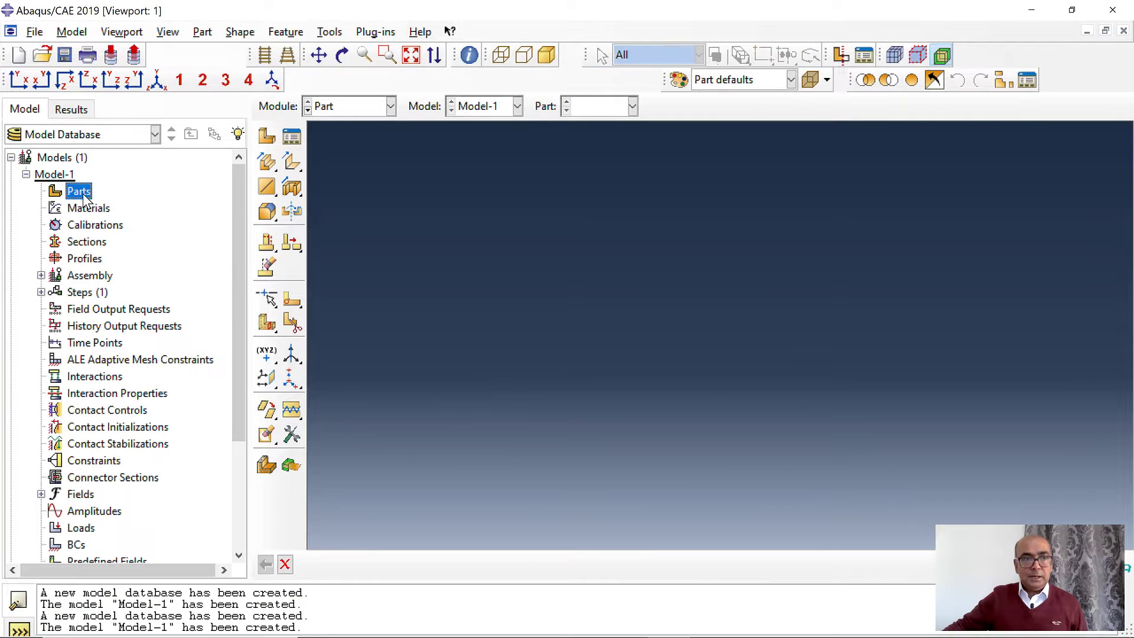
double_click(84, 195)
type("Beam")
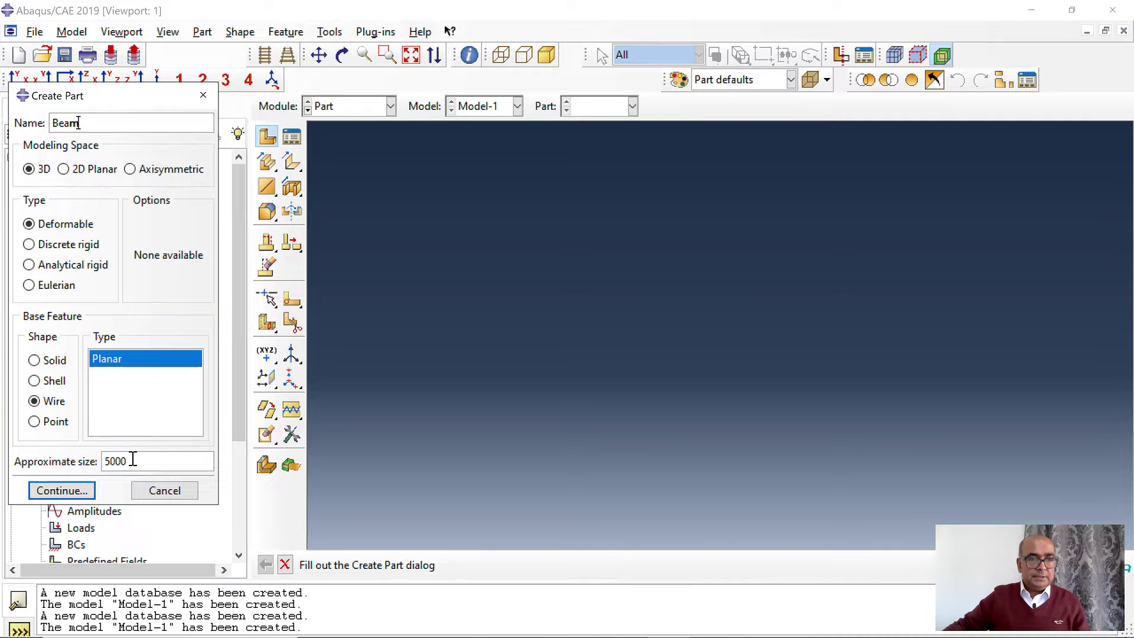
left_click(62, 491)
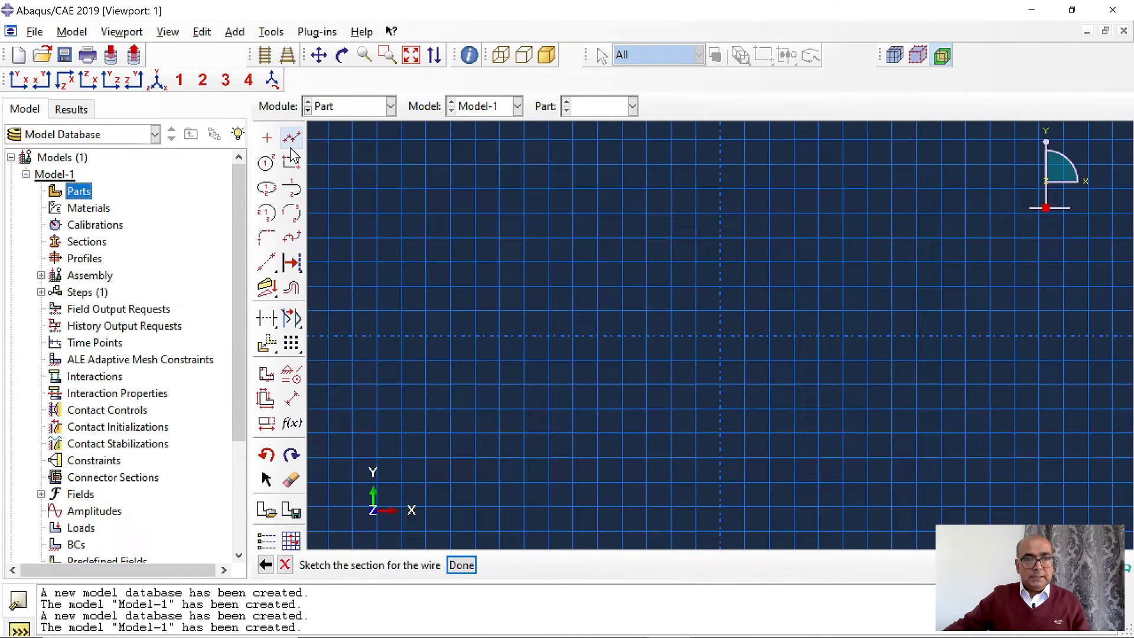
Sketch a single horizontal line from left to right.
left_click(292, 137)
left_click(416, 281)
left_click(904, 280)
right_click(899, 322)
left_click(940, 402)
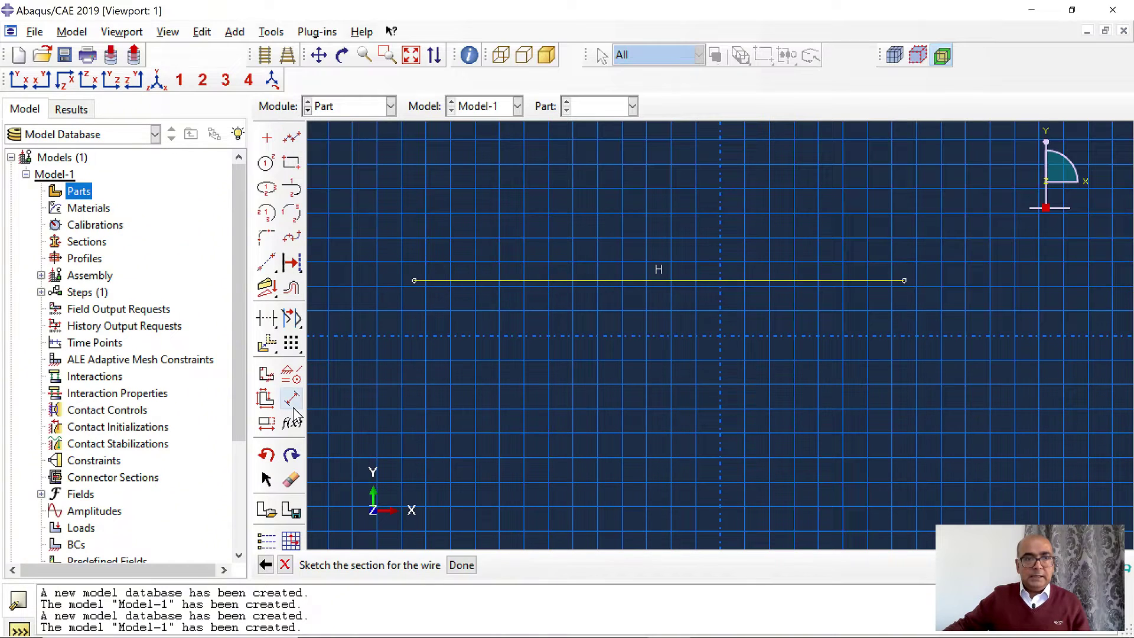
Dimension the line to a length of 5000 and finish the sketch.
left_click(292, 401)
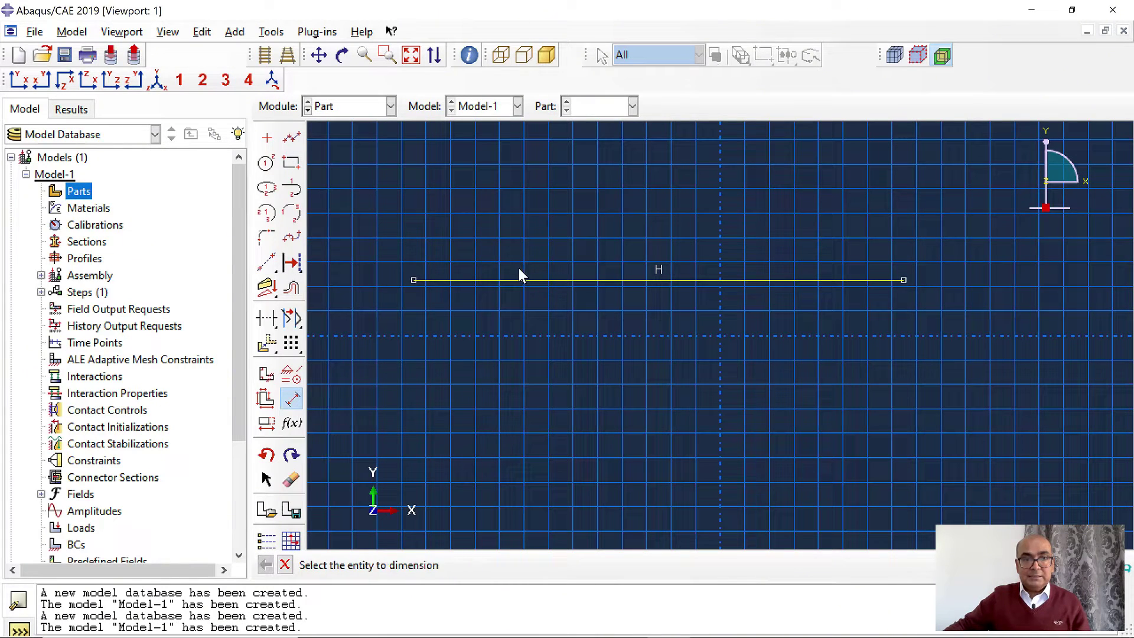
left_click(531, 287)
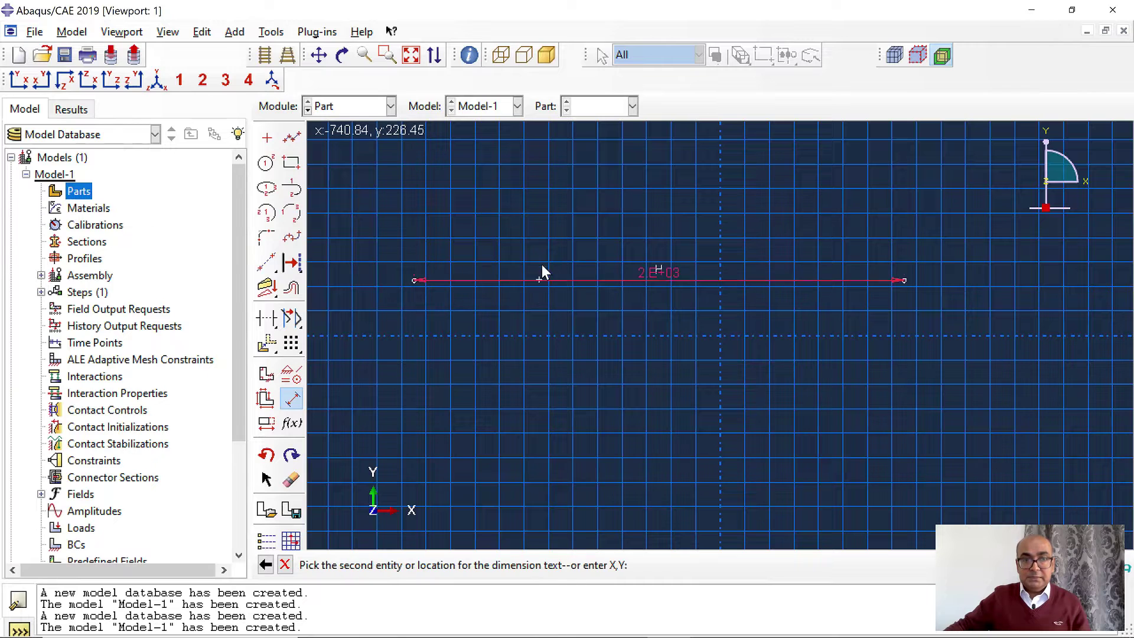
left_click(552, 222)
type("5000")
key("Return")
right_click(579, 464)
left_click(650, 550)
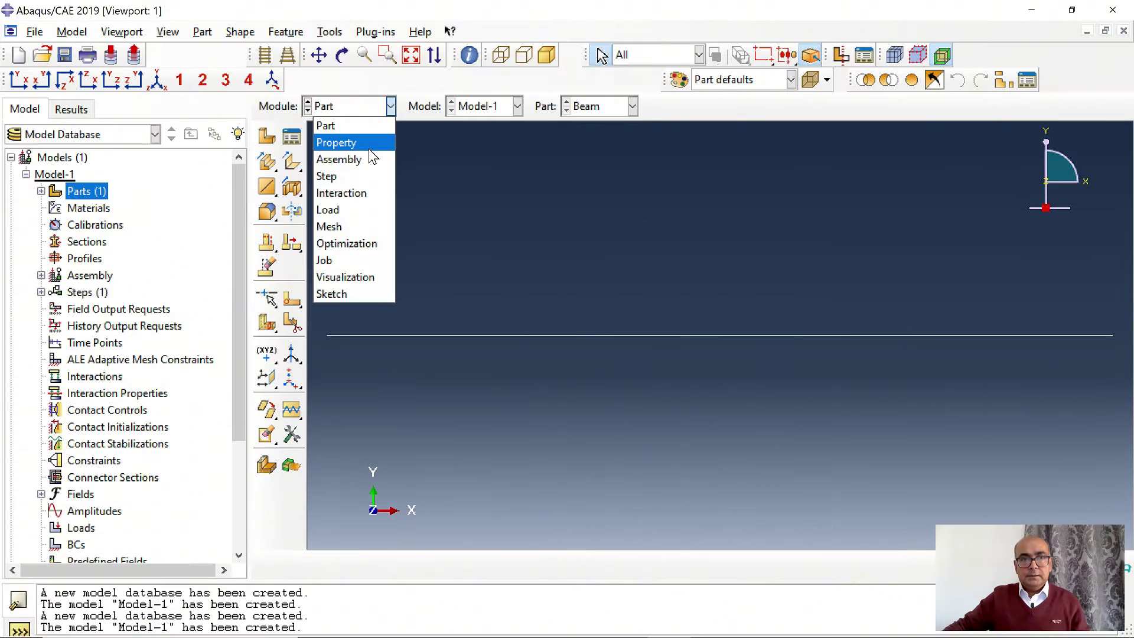
In the Property module, create material STEEL with Elastic E 210000 and Poisson's ratio 0.3.
left_click(369, 148)
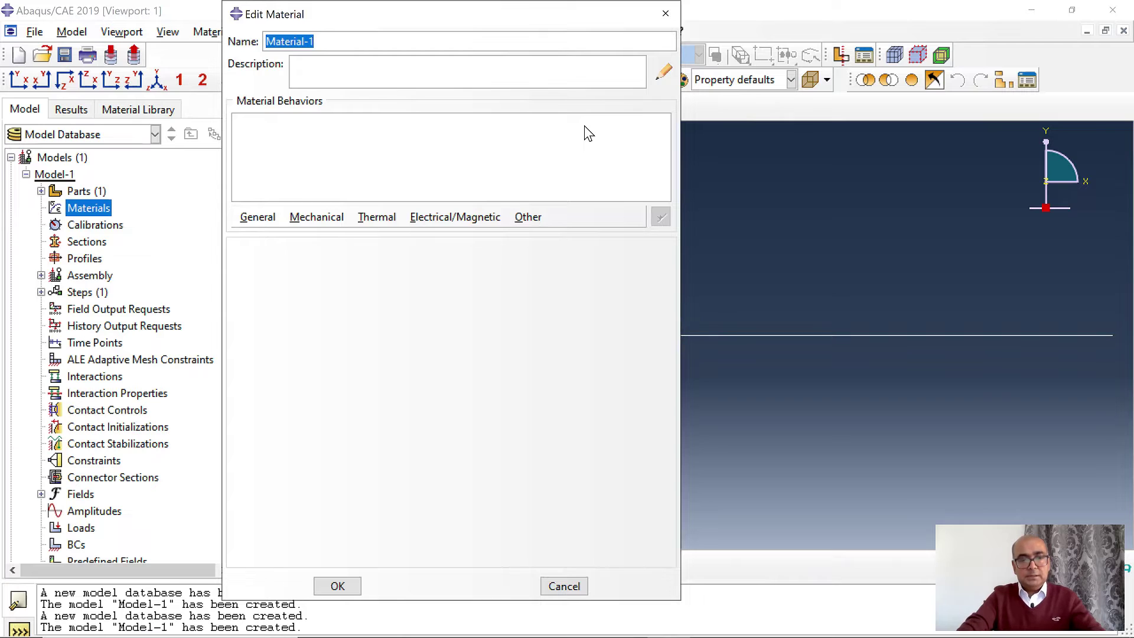
type("STEEL")
left_click(317, 217)
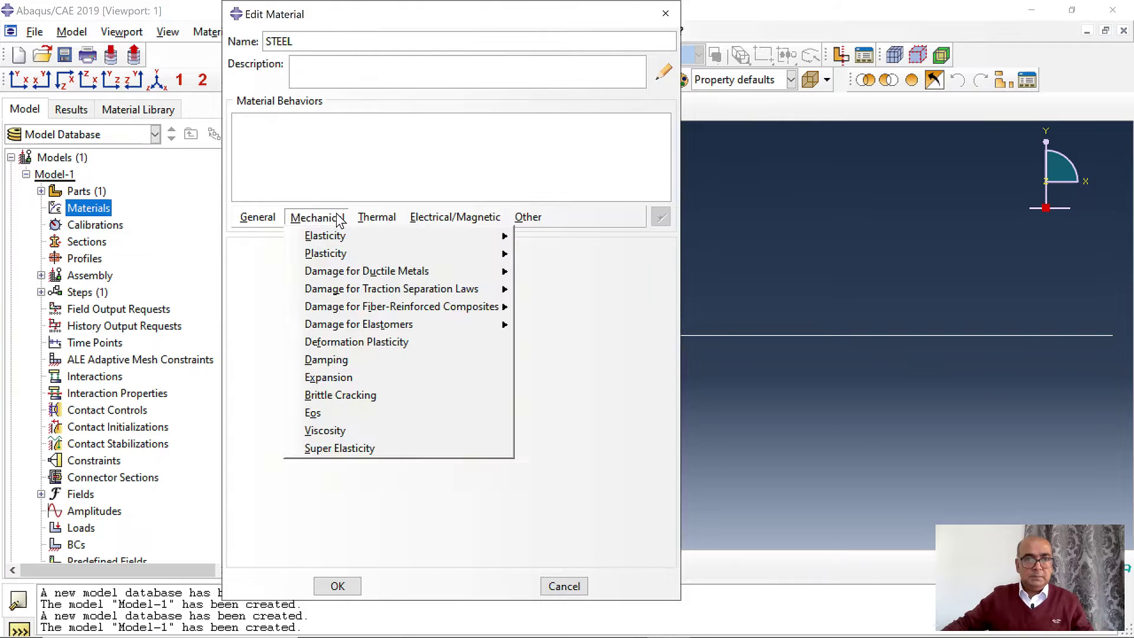
left_click(534, 236)
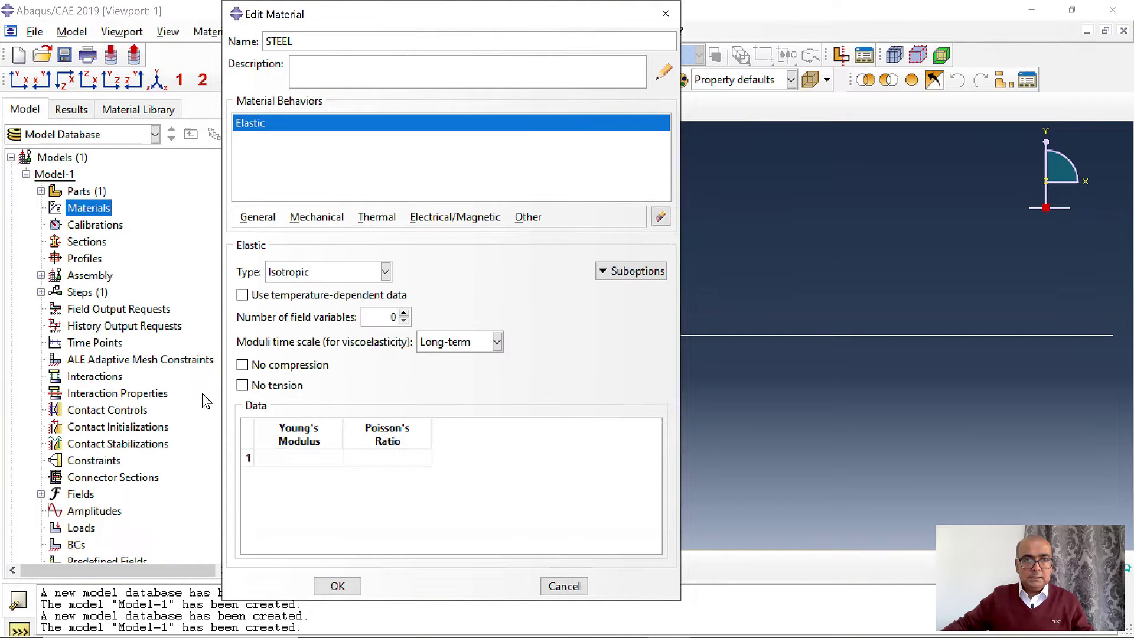
left_click(315, 465)
type("210000")
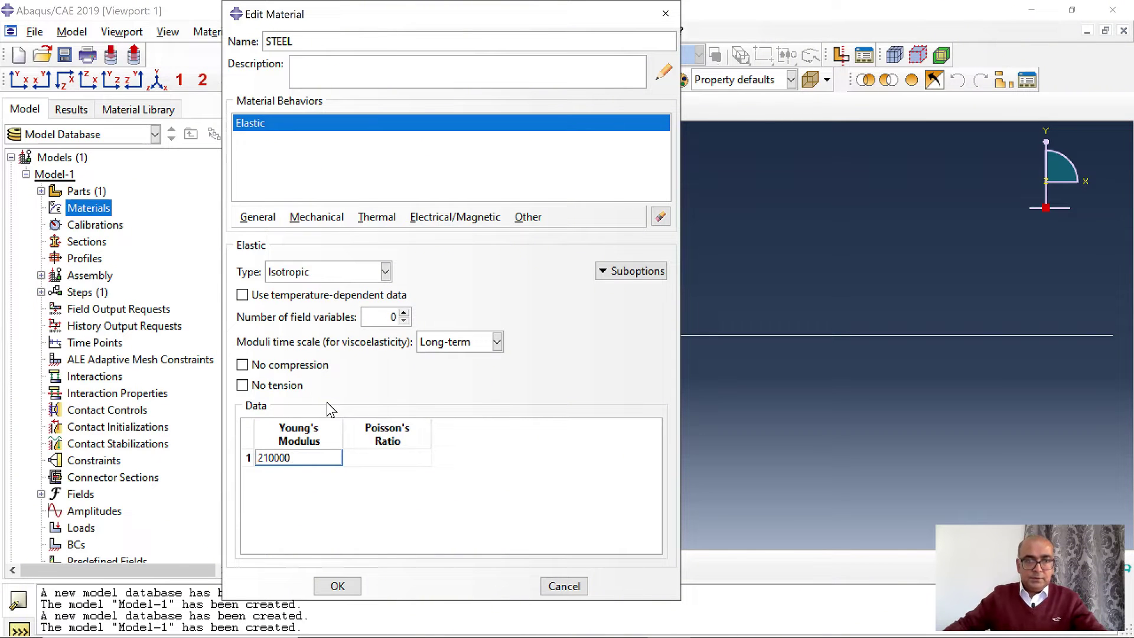
left_click(407, 456)
type("0.3")
left_click(337, 586)
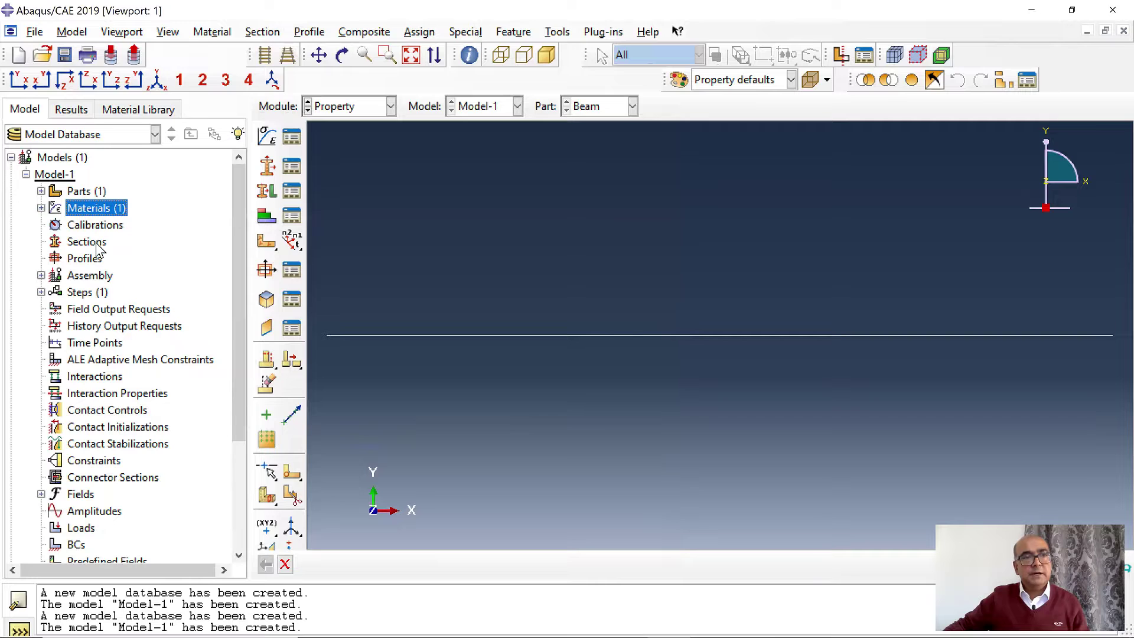
Create a beam section named BeamSection with section Poisson's ratio 0.3.
double_click(97, 247)
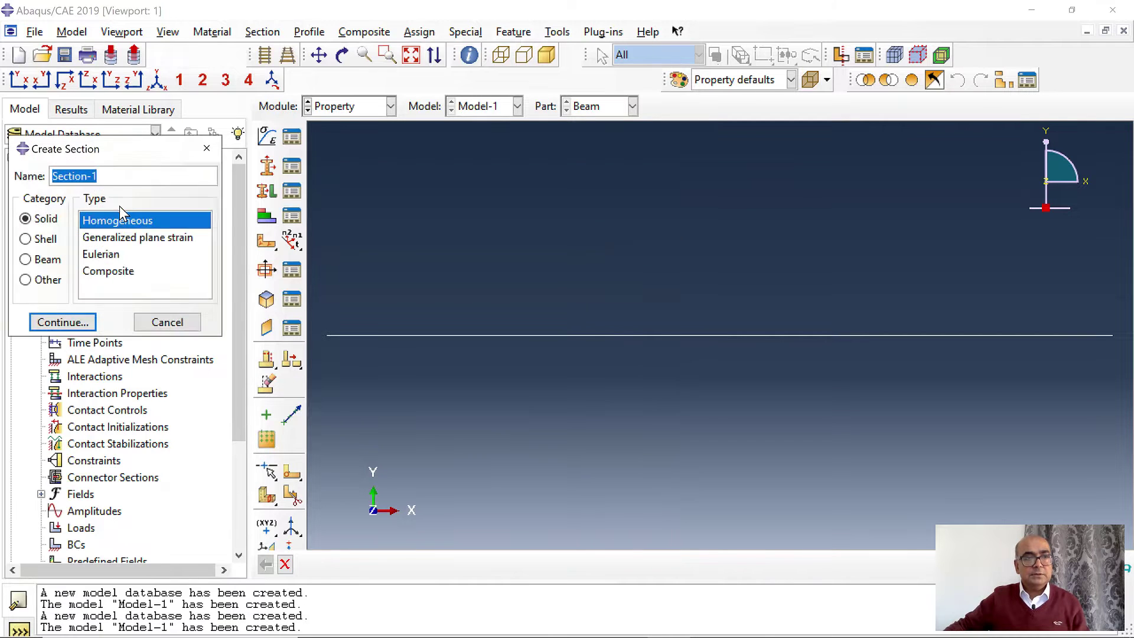
type("BeamSection")
left_click(25, 260)
double_click(116, 218)
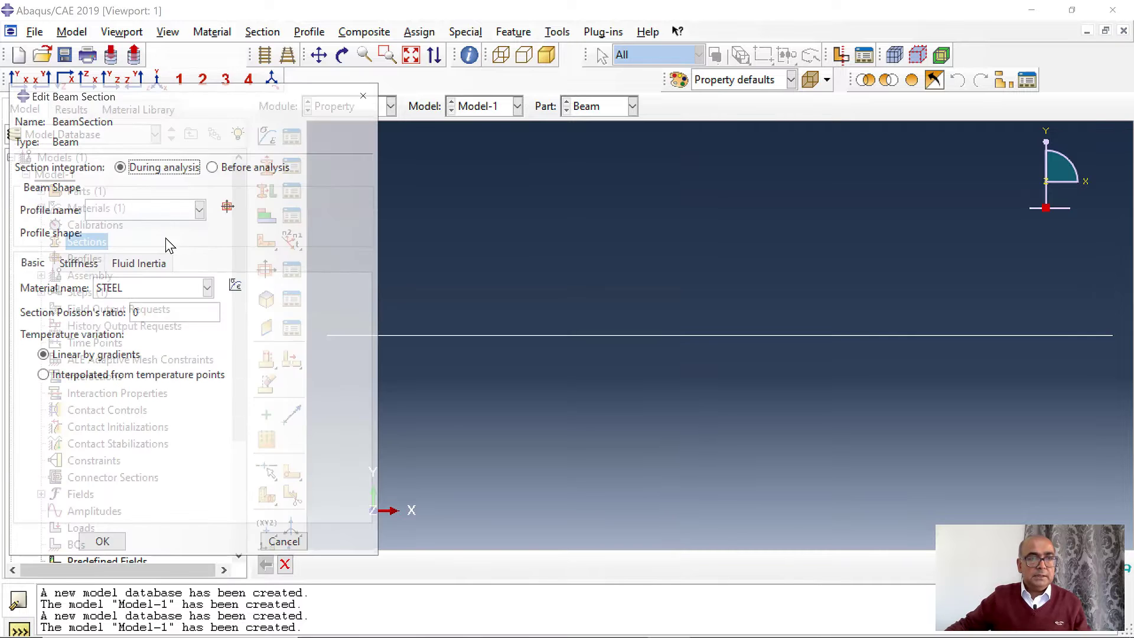
left_click(149, 316)
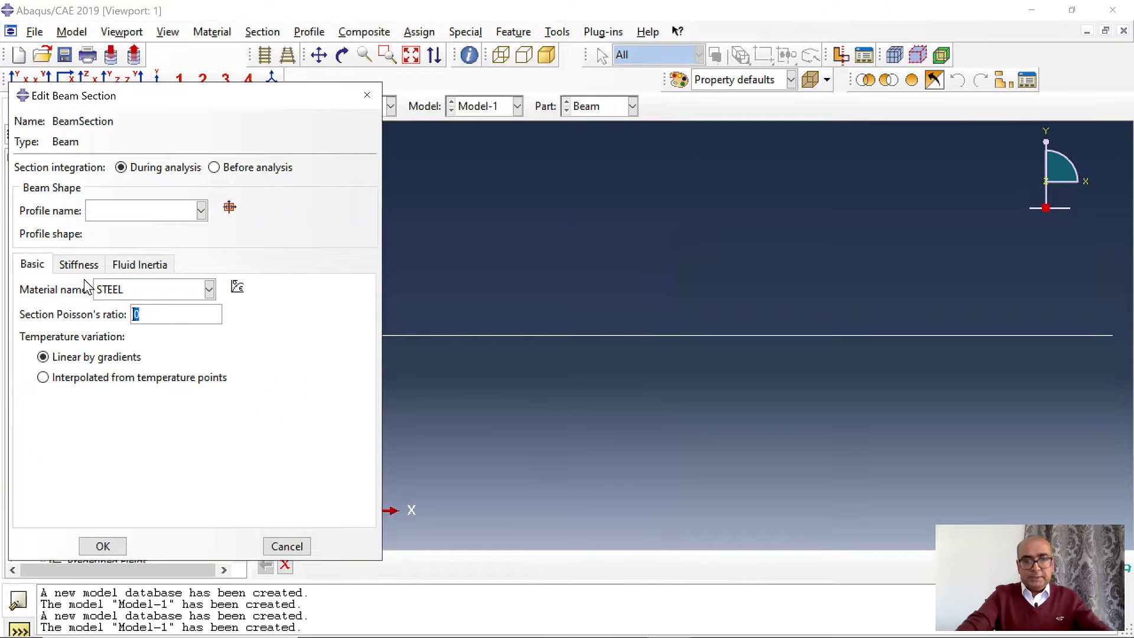
type(".3")
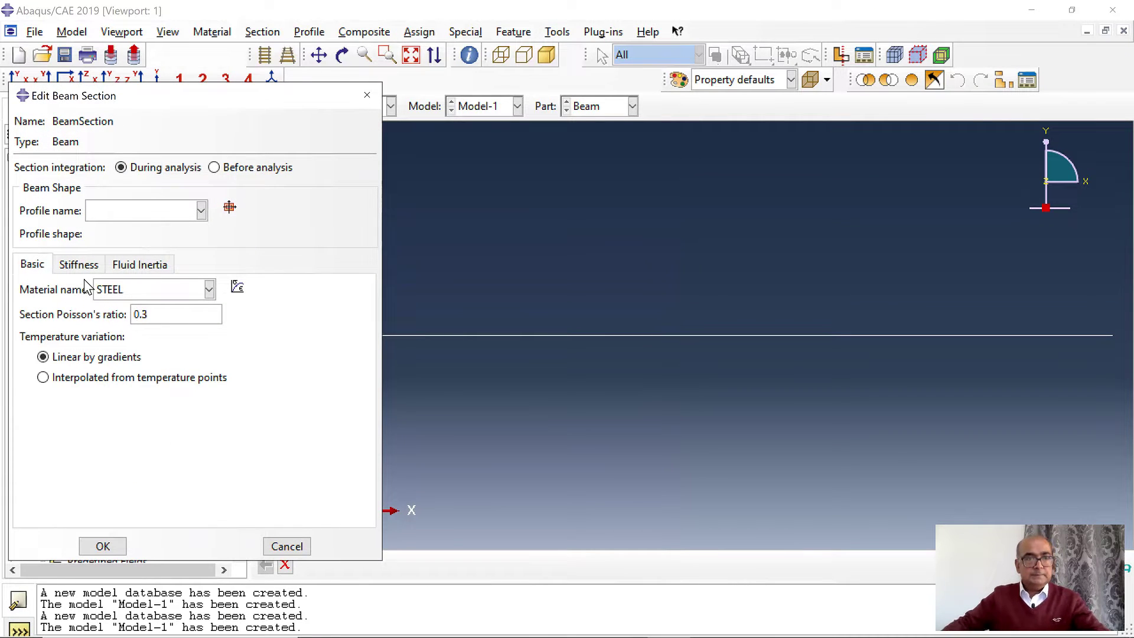
Create a new I-shaped beam profile named I-Beam.
left_click(230, 208)
type("I")
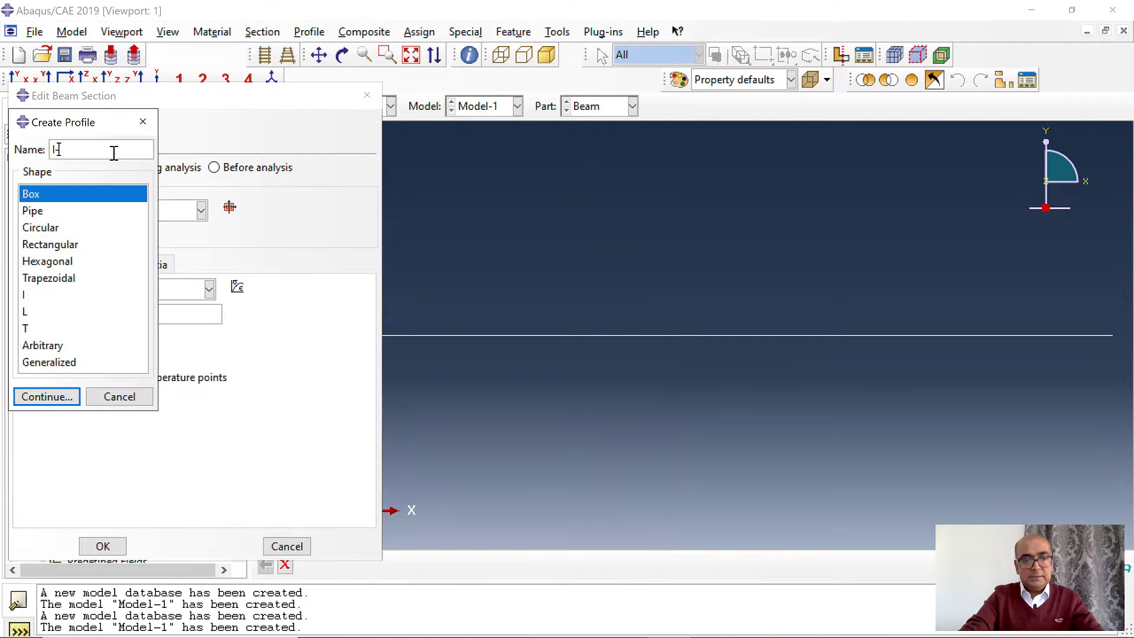
type("-Beam")
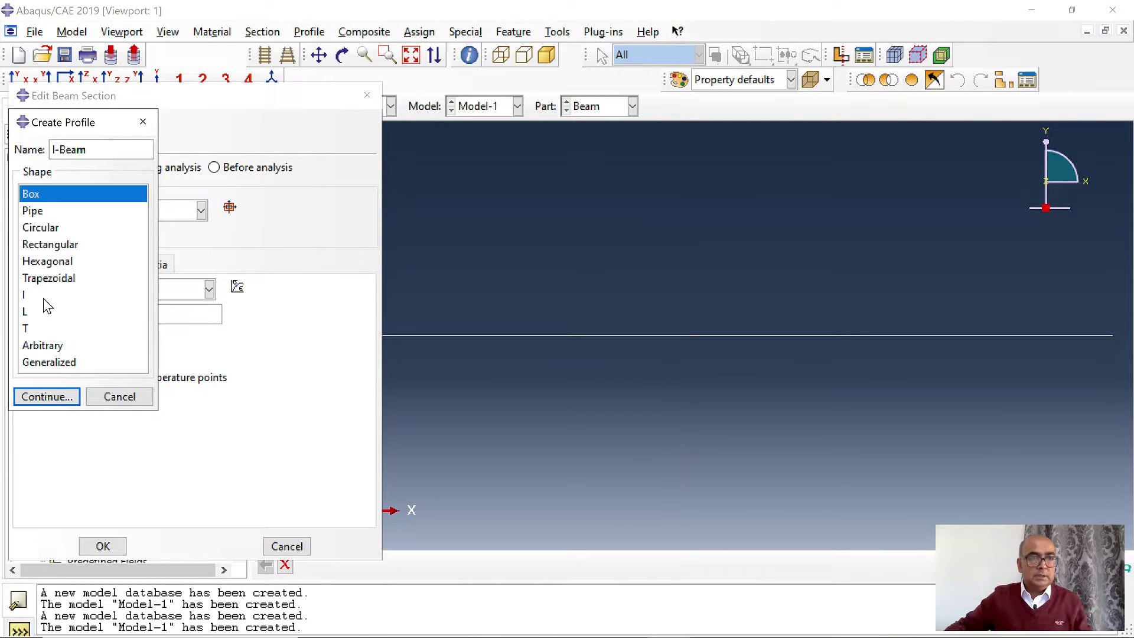
left_click(44, 295)
left_click(48, 397)
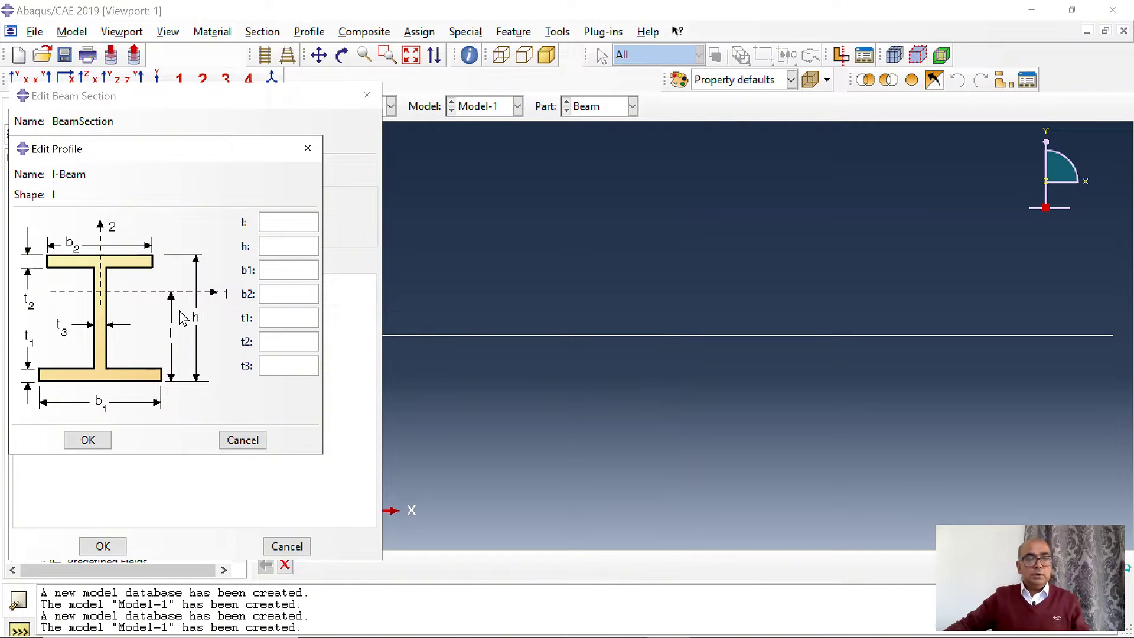
Enter I-Beam dimensions: l 153.3, h 306.6, b1 165.7, t1 and t2 11.8, t3 6.7.
left_click(272, 221)
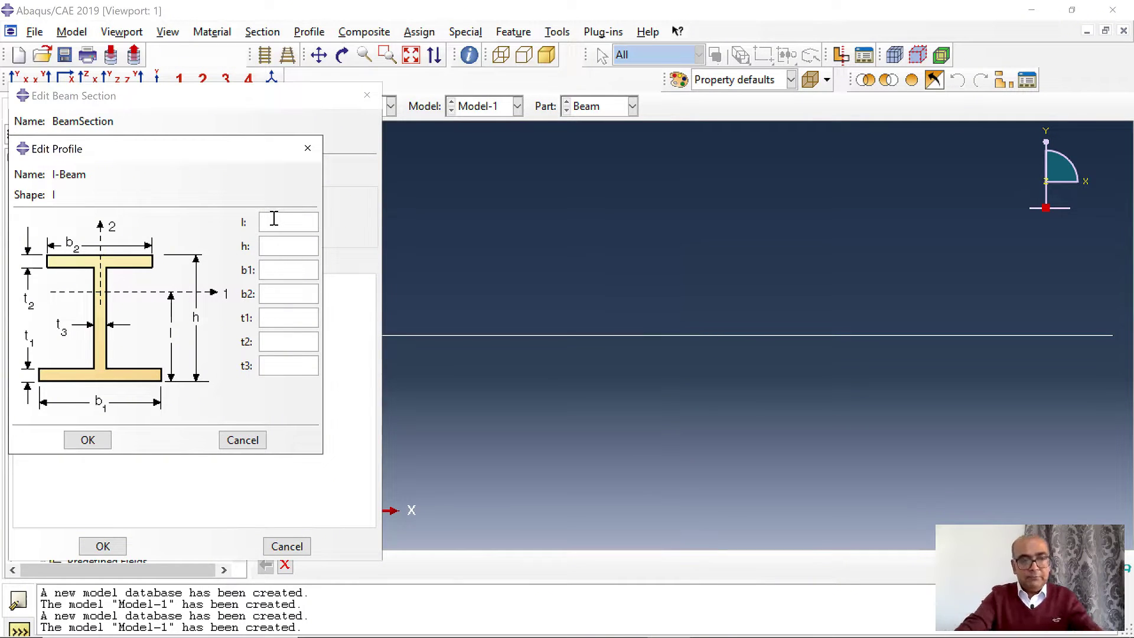
type("153.3")
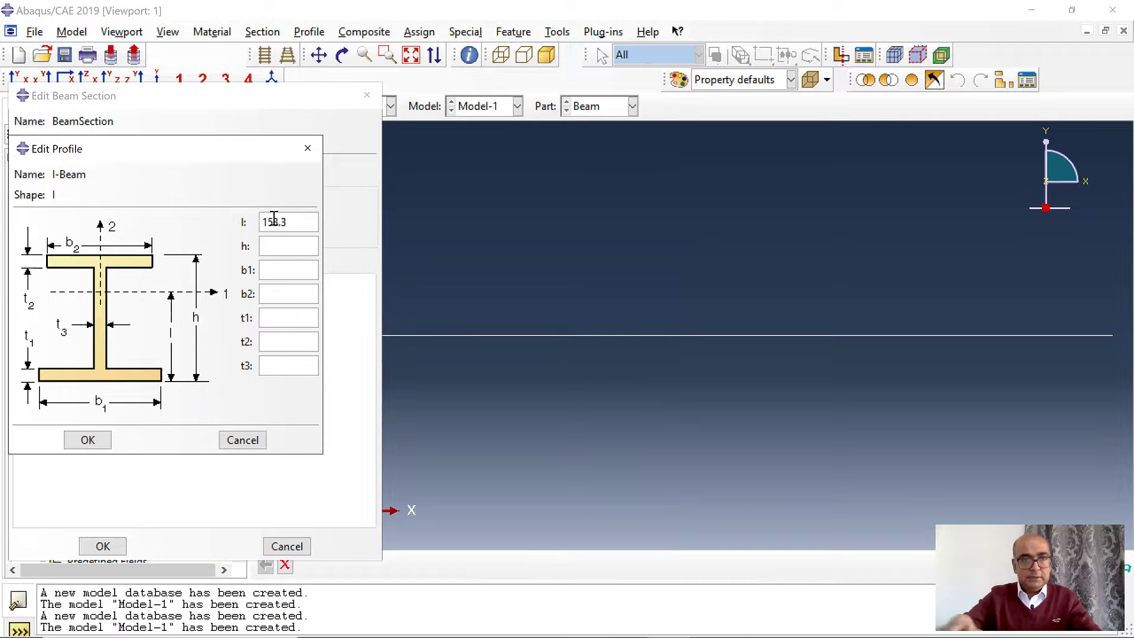
left_click(295, 247)
type("306")
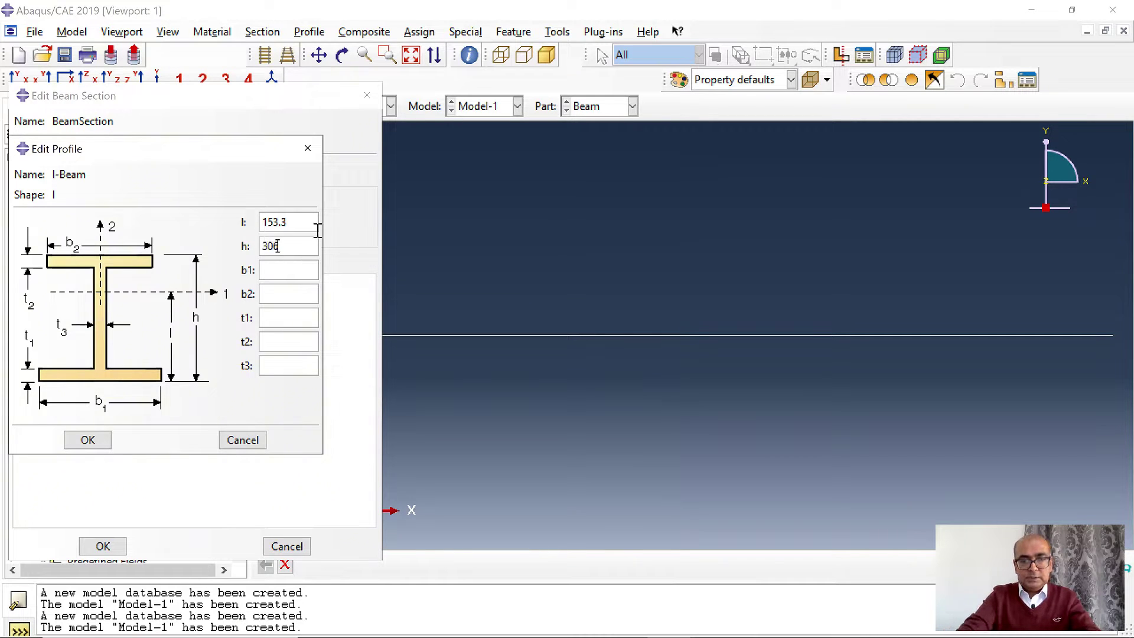
type(".6")
left_click(266, 267)
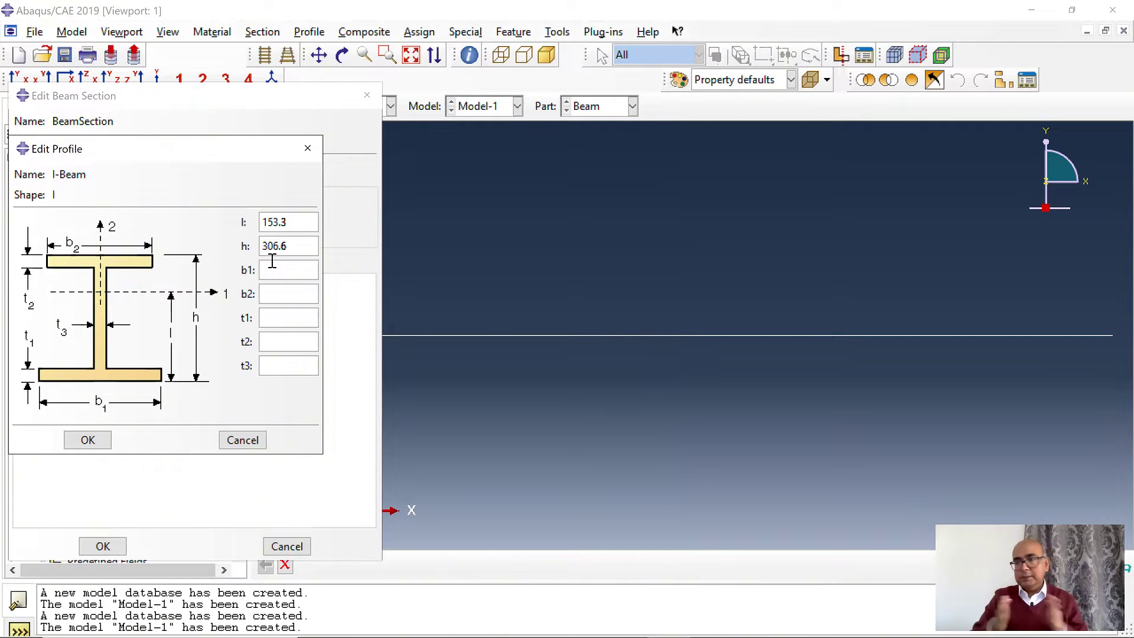
type("16")
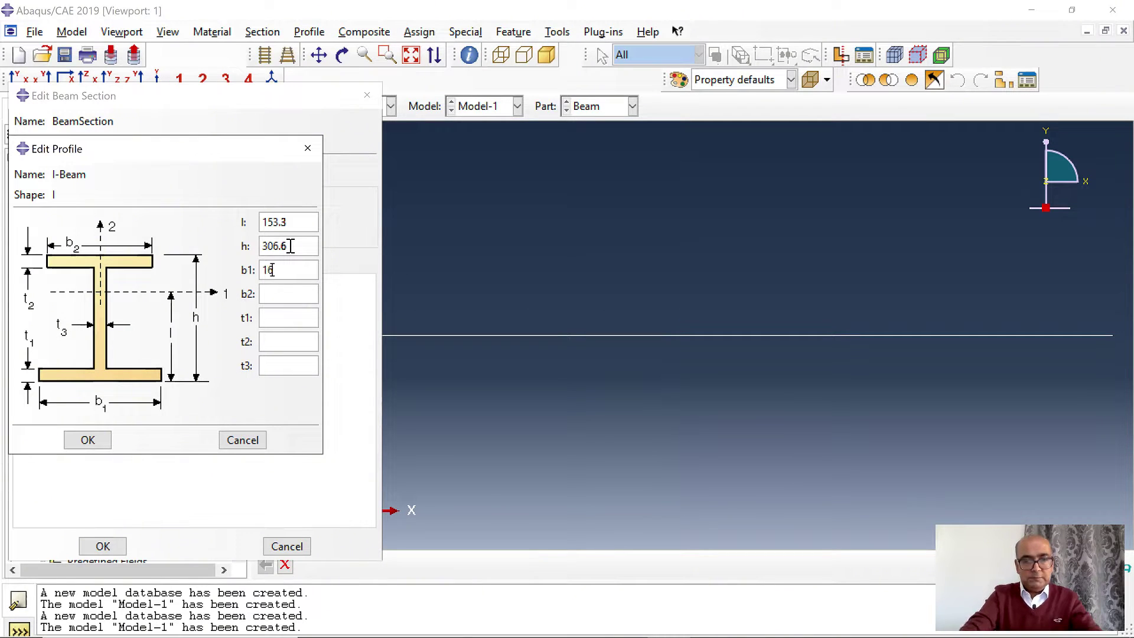
type("5.7")
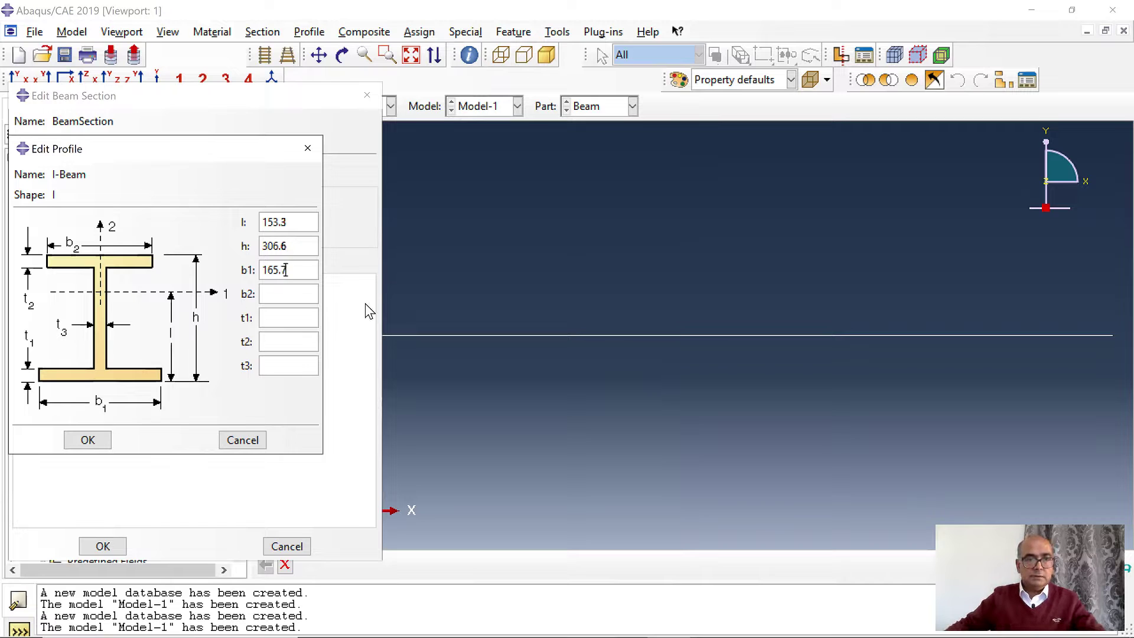
key("Tab")
type("165.7")
key("Tab")
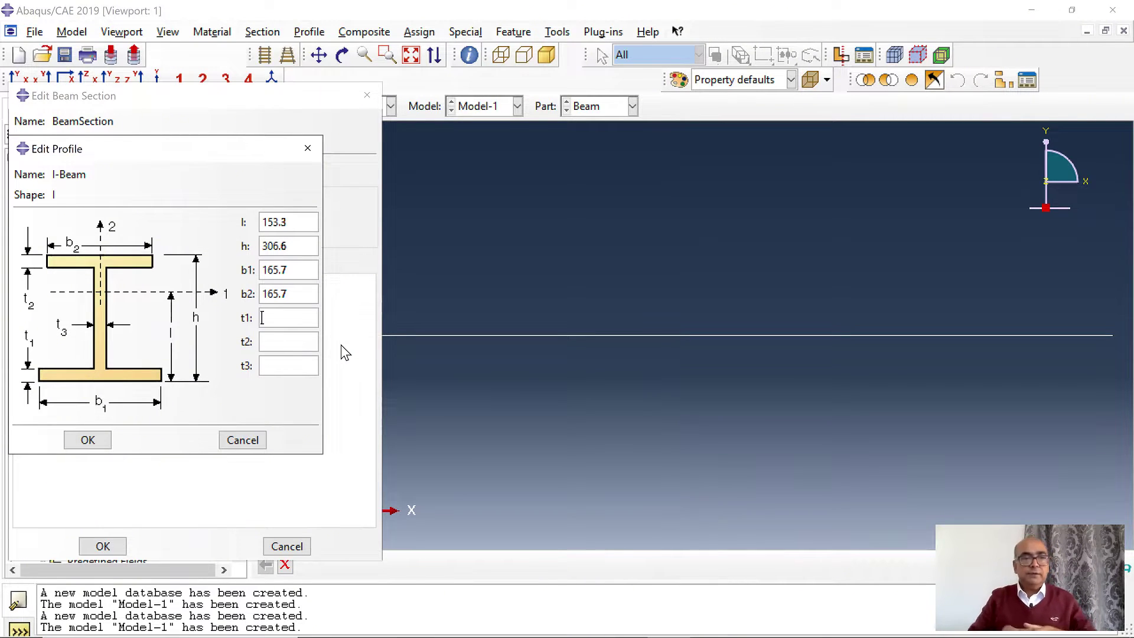
type("11.8")
key("Tab")
type("11.8")
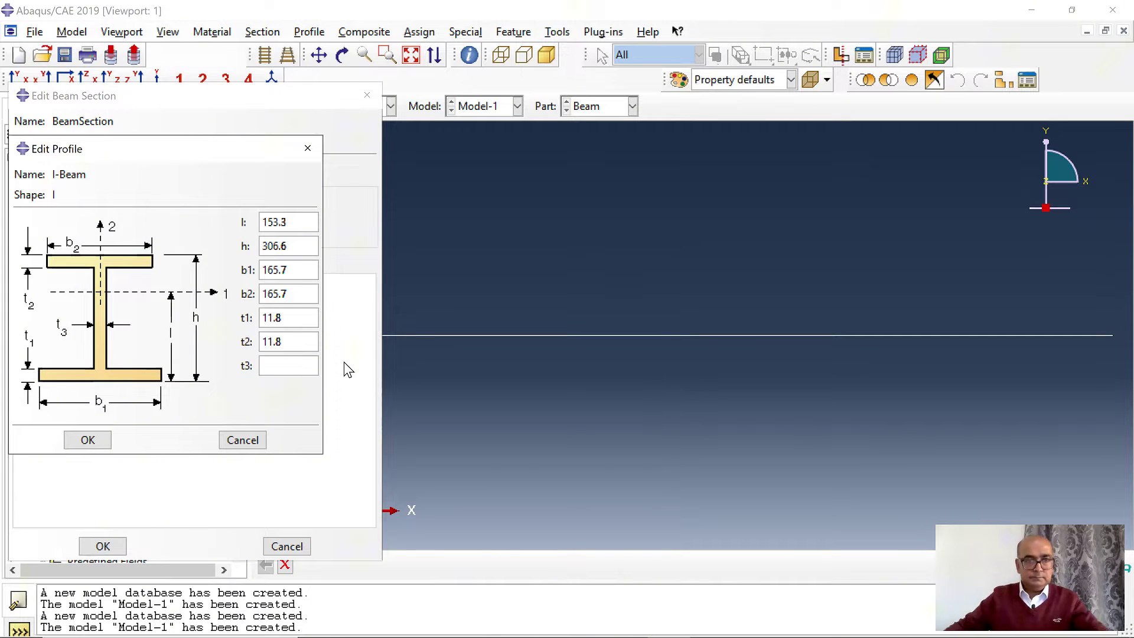
left_click(289, 369)
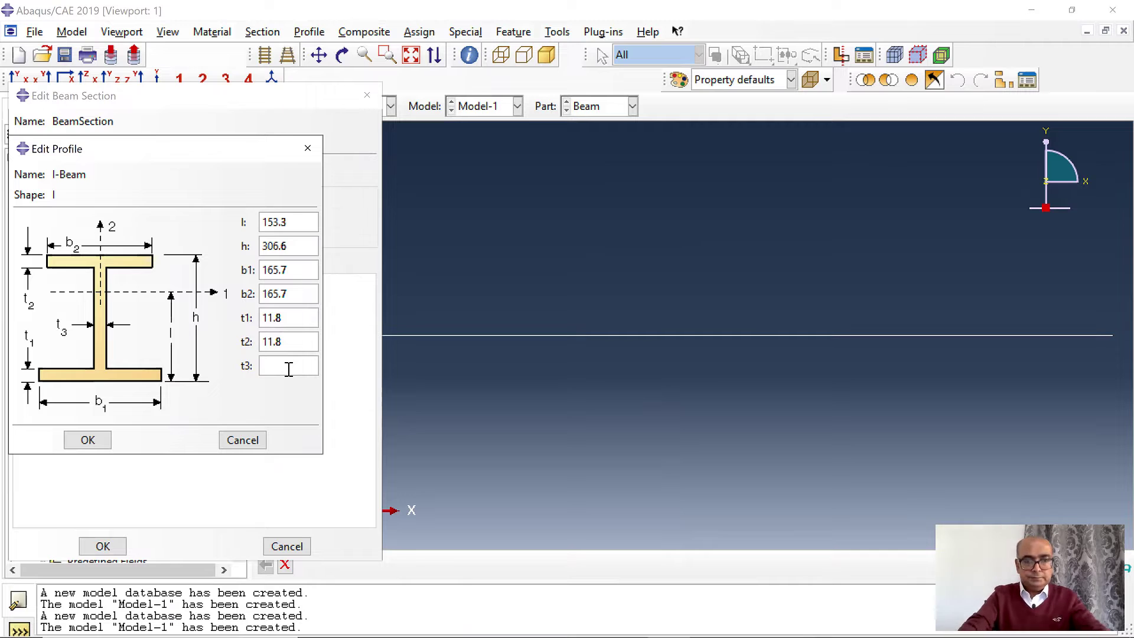
type("6.7")
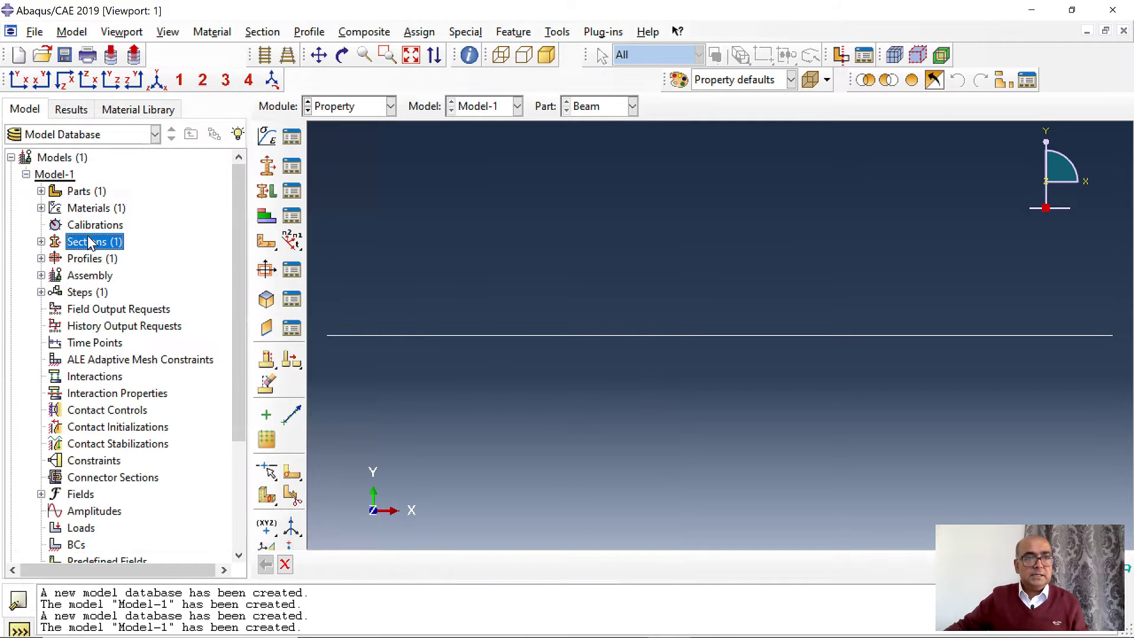
Assign BeamSection to the whole Beam line.
left_click(40, 191)
left_click(56, 208)
left_click(144, 309)
double_click(143, 311)
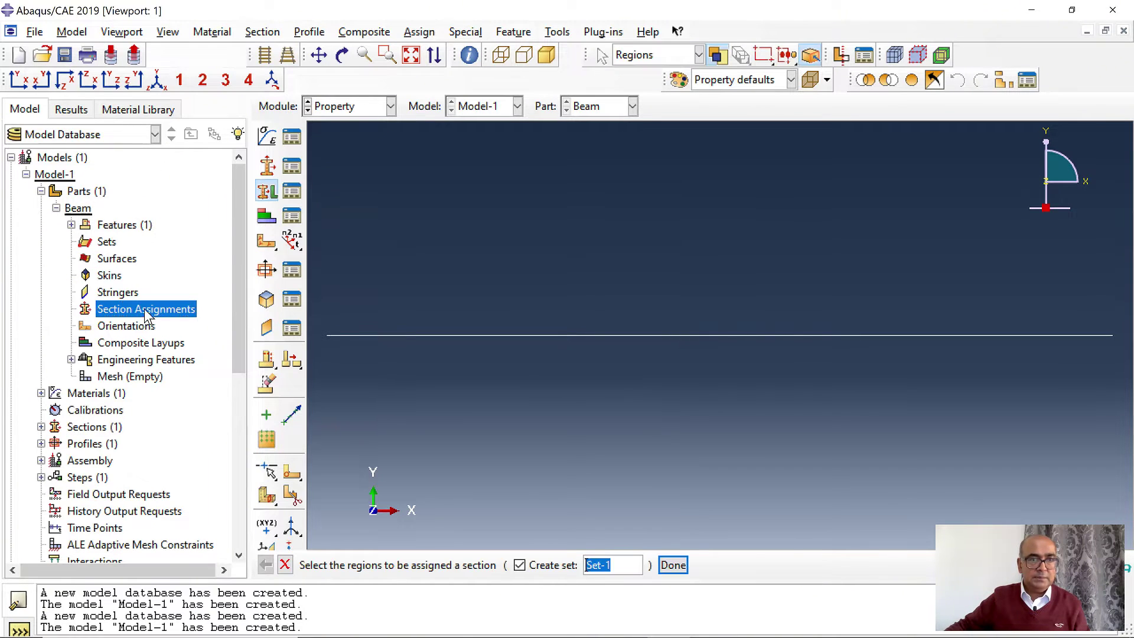
left_click_drag(650, 458, 589, 303)
left_click(687, 573)
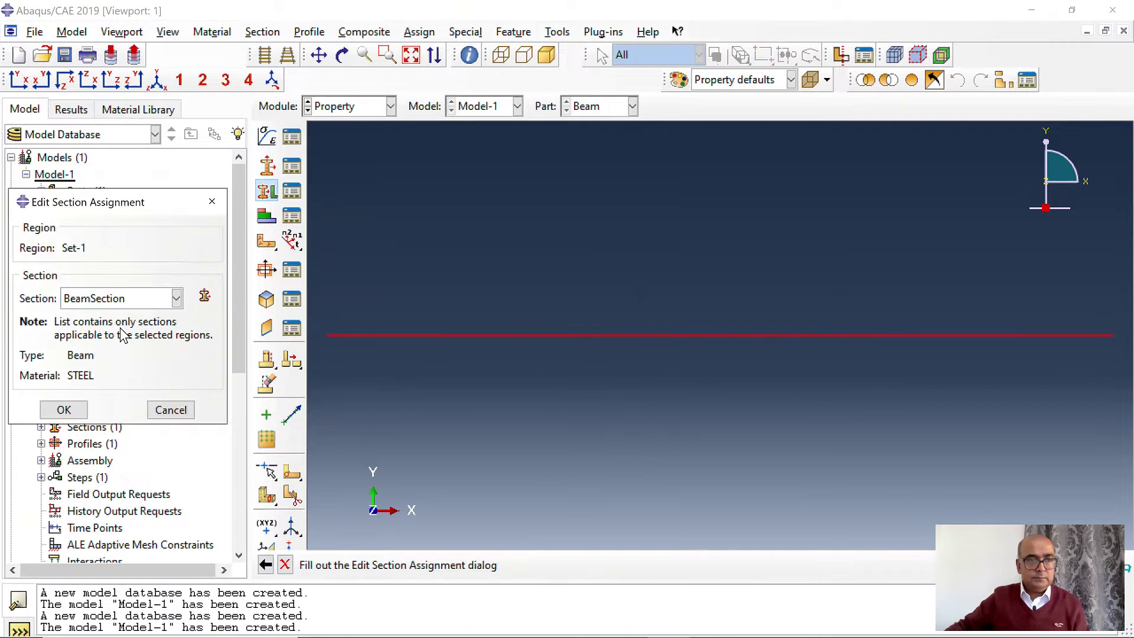
left_click(53, 408)
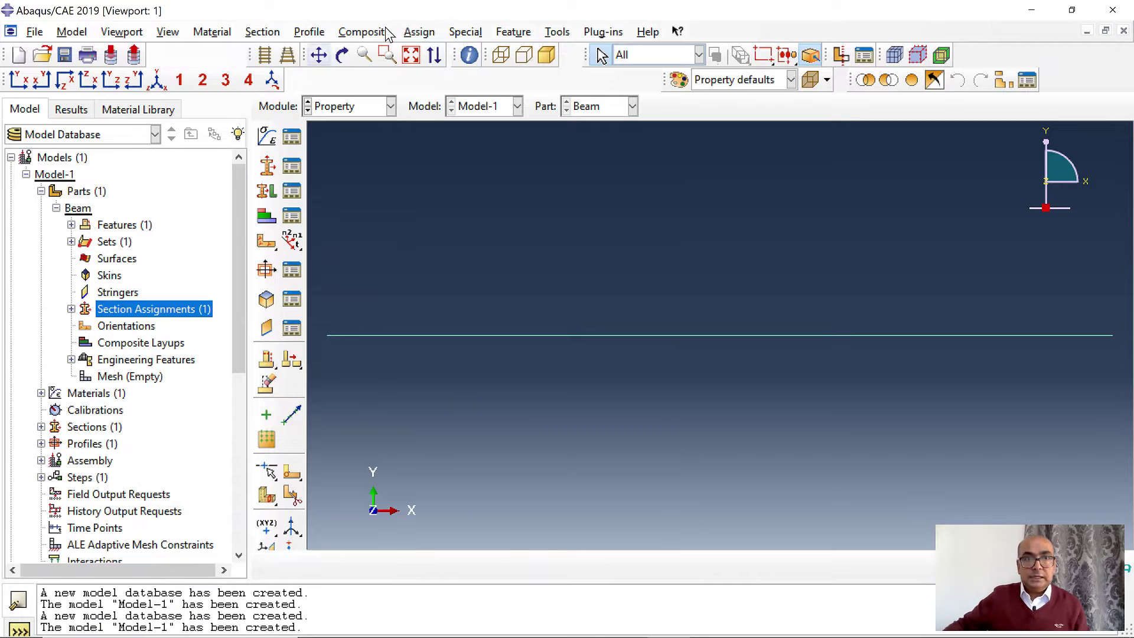
Assign a beam section orientation to the beam line with n1 direction 0,0,-1.
left_click(412, 31)
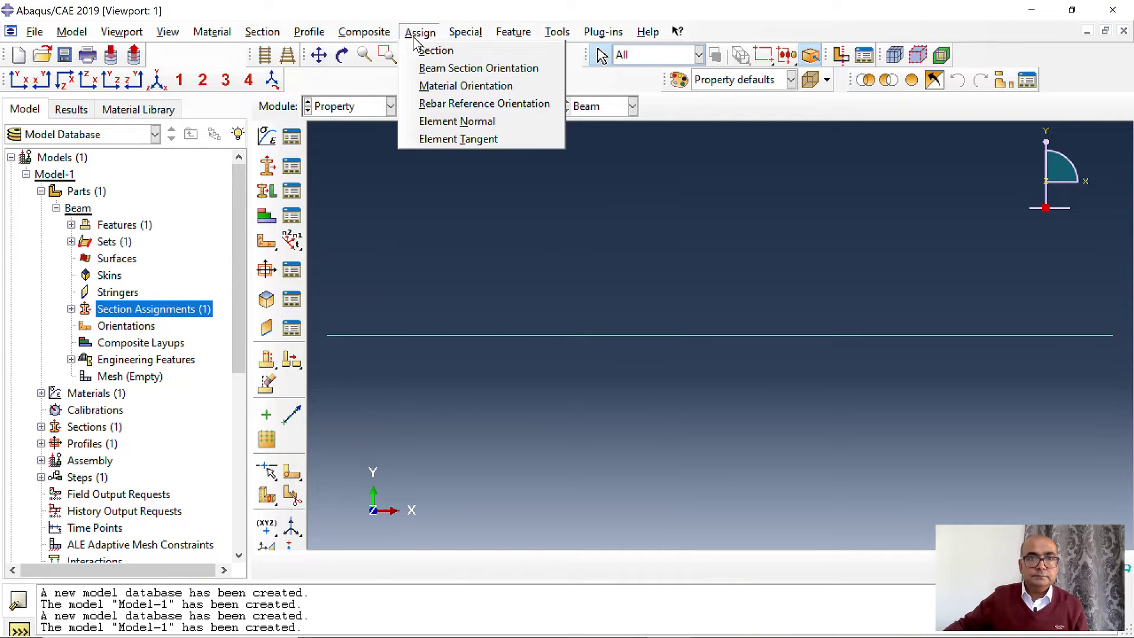
left_click(449, 64)
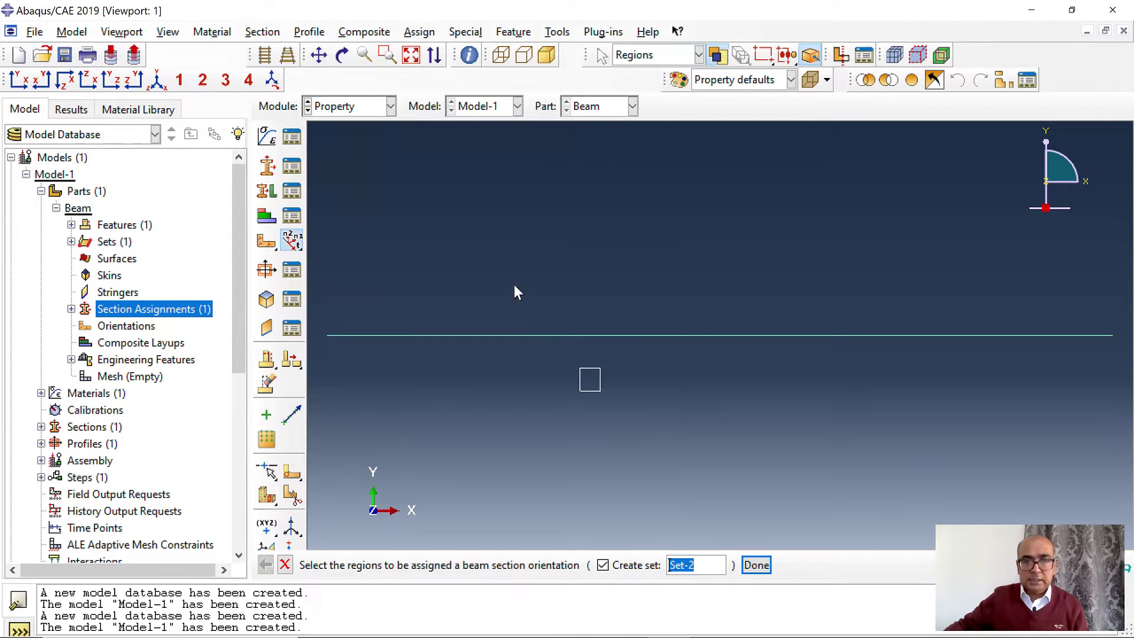
left_click(562, 335)
left_click(757, 565)
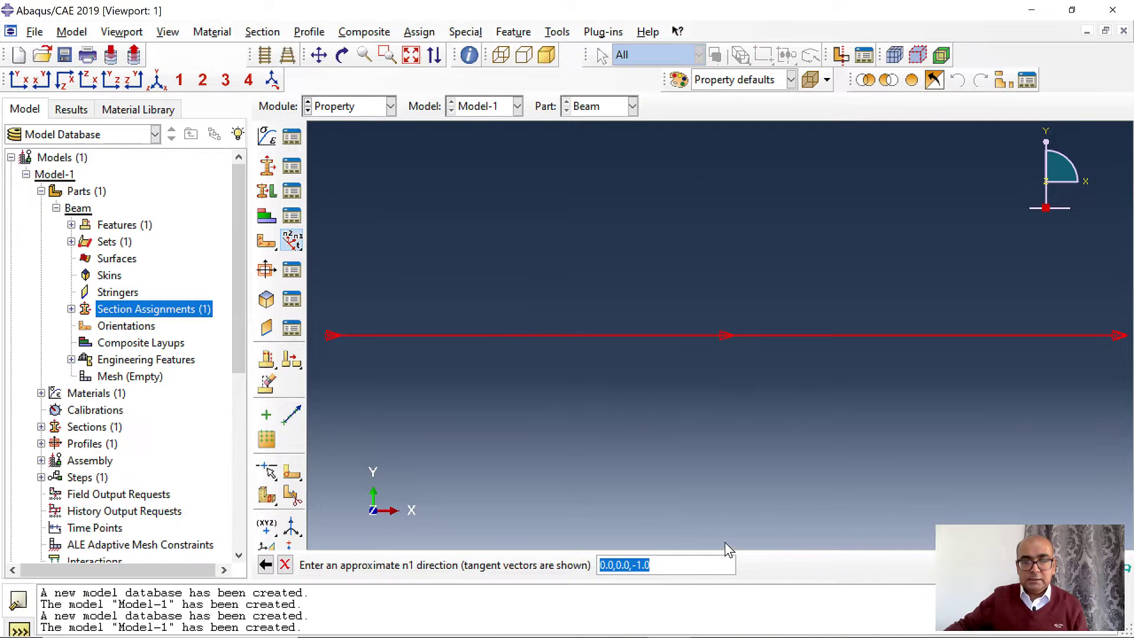
key("Return")
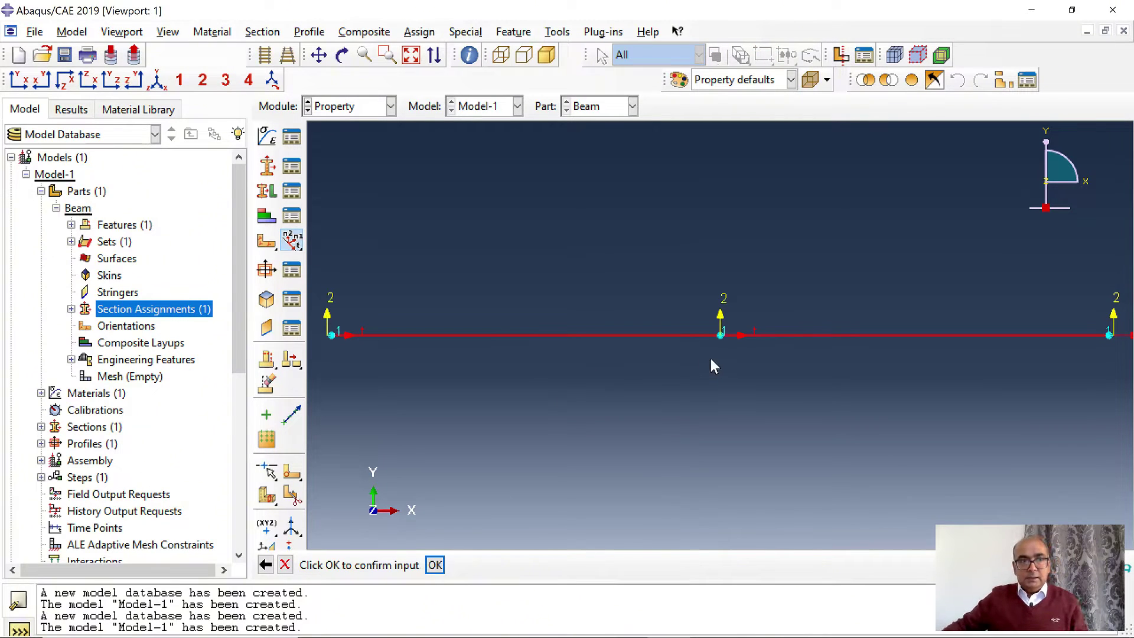
left_click(157, 80)
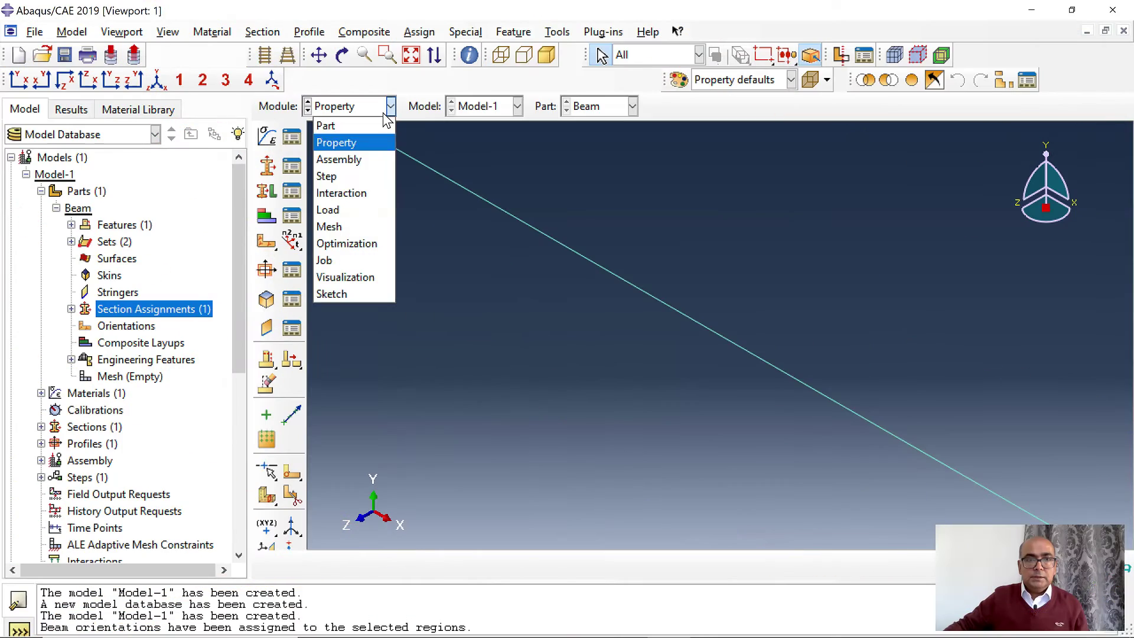
Create an instance of the Beam part in the assembly.
left_click(374, 159)
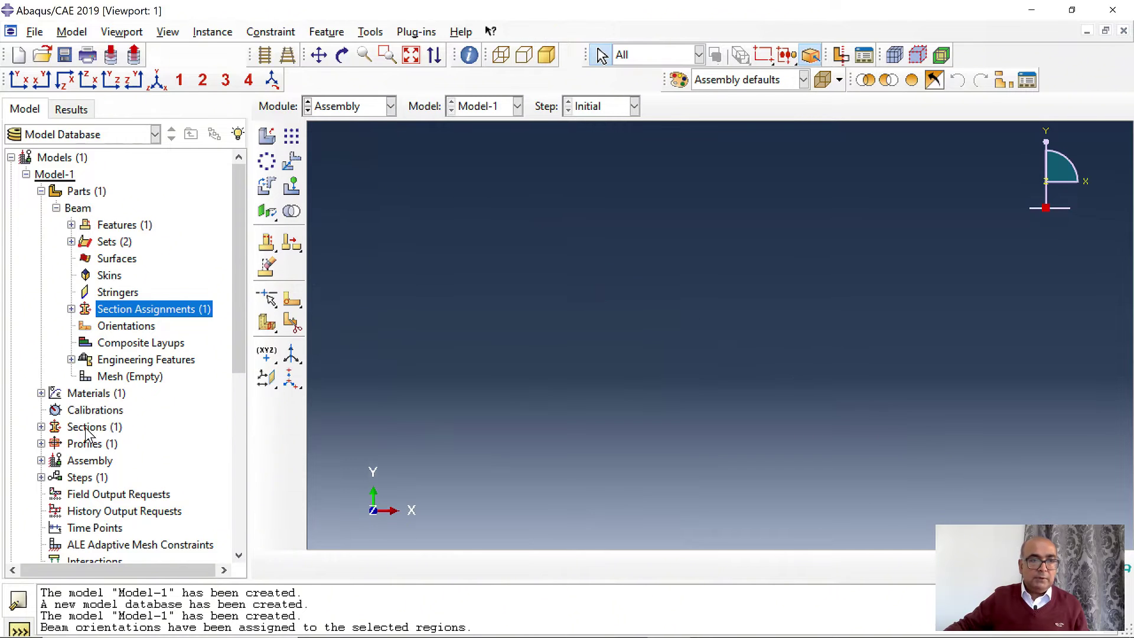
left_click(41, 460)
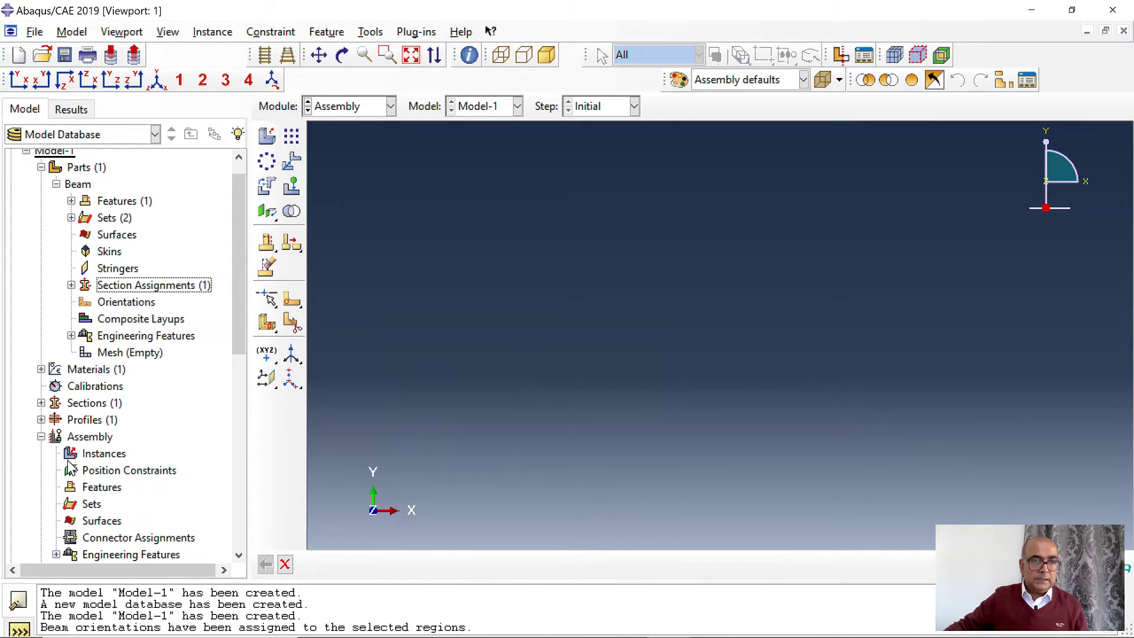
double_click(116, 456)
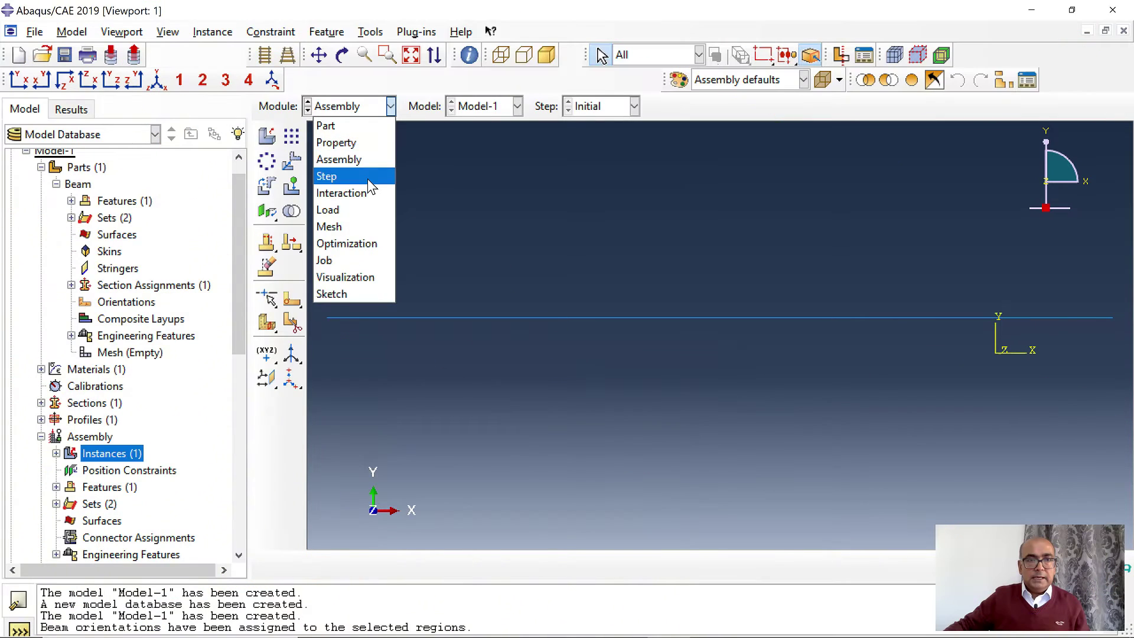
Add a Static, General step named Load with initial increment 0.1 and maximum 0.5.
left_click(368, 176)
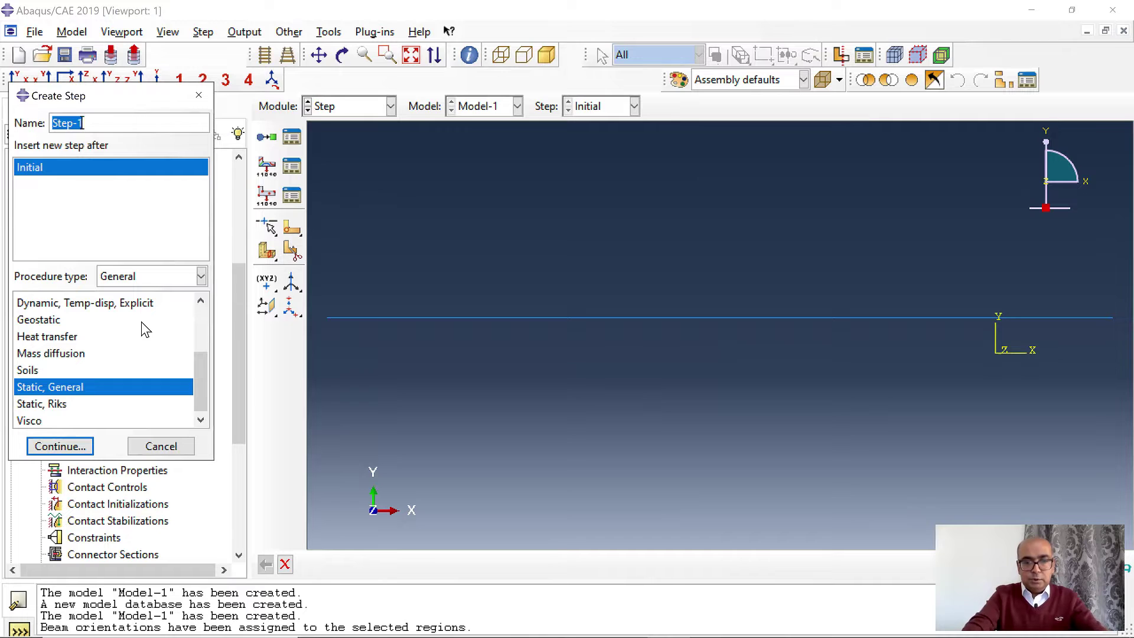
type("Load")
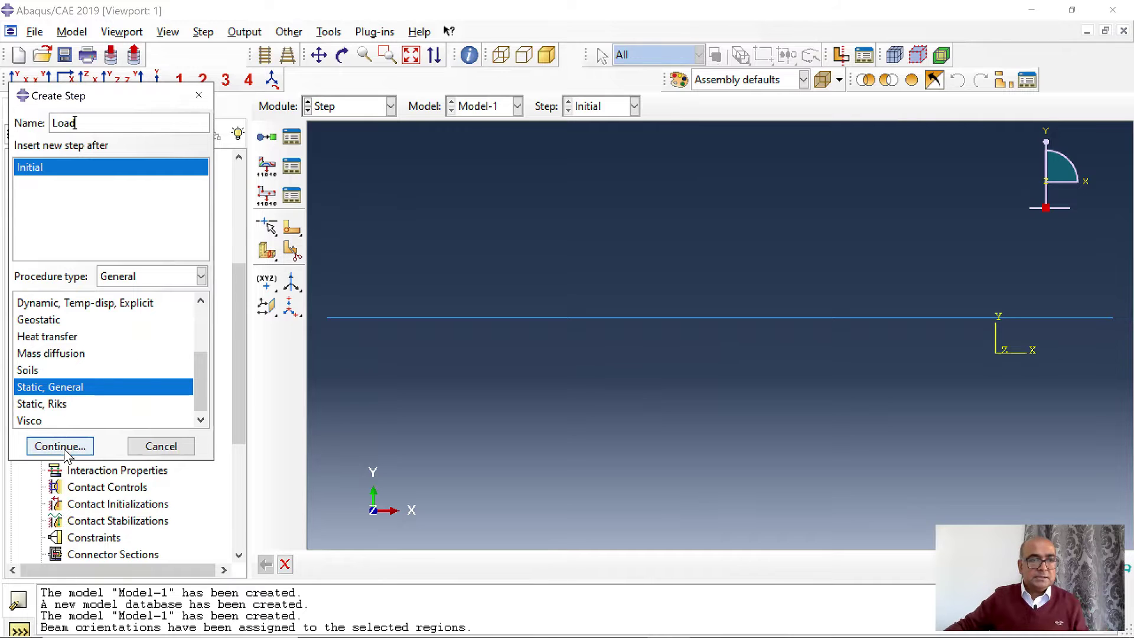
left_click(63, 450)
left_click(399, 99)
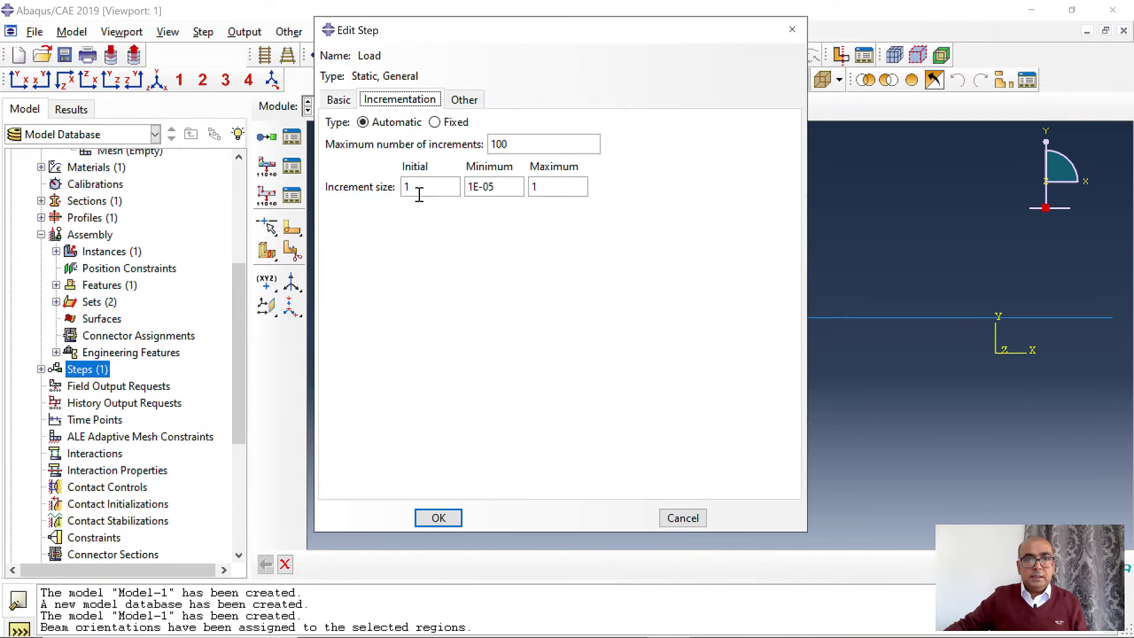
left_click_drag(423, 188, 360, 190)
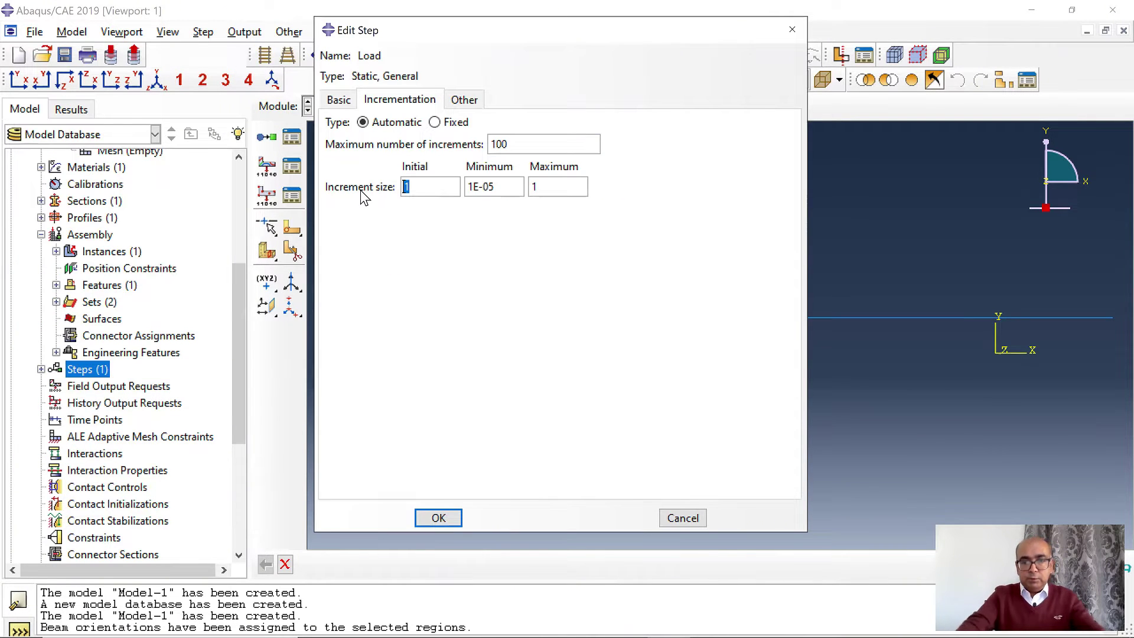
type("0.1")
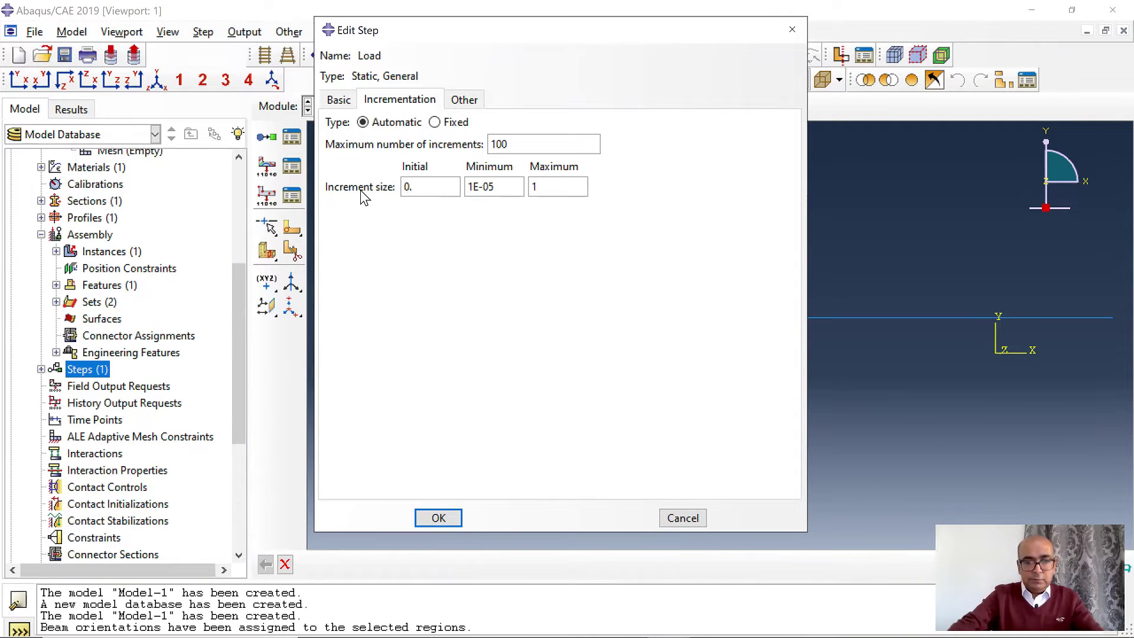
double_click(535, 187)
type("0")
type("5")
left_click(439, 517)
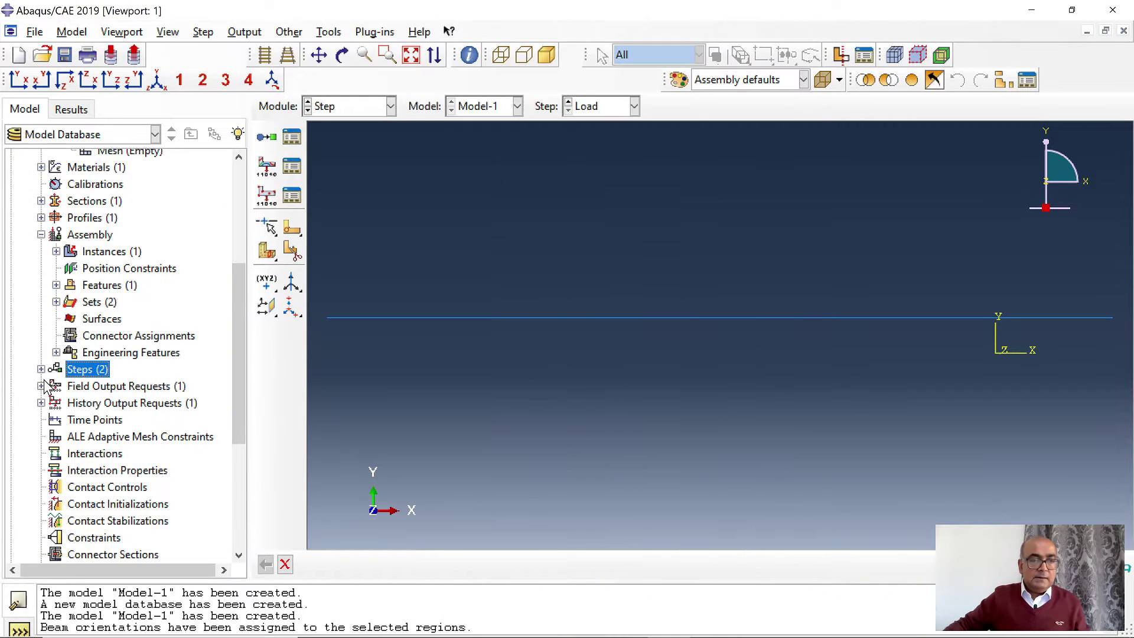
Edit F-Output-1 for the Load step, ticking SF and NFORC under Forces/Reactions.
left_click(42, 386)
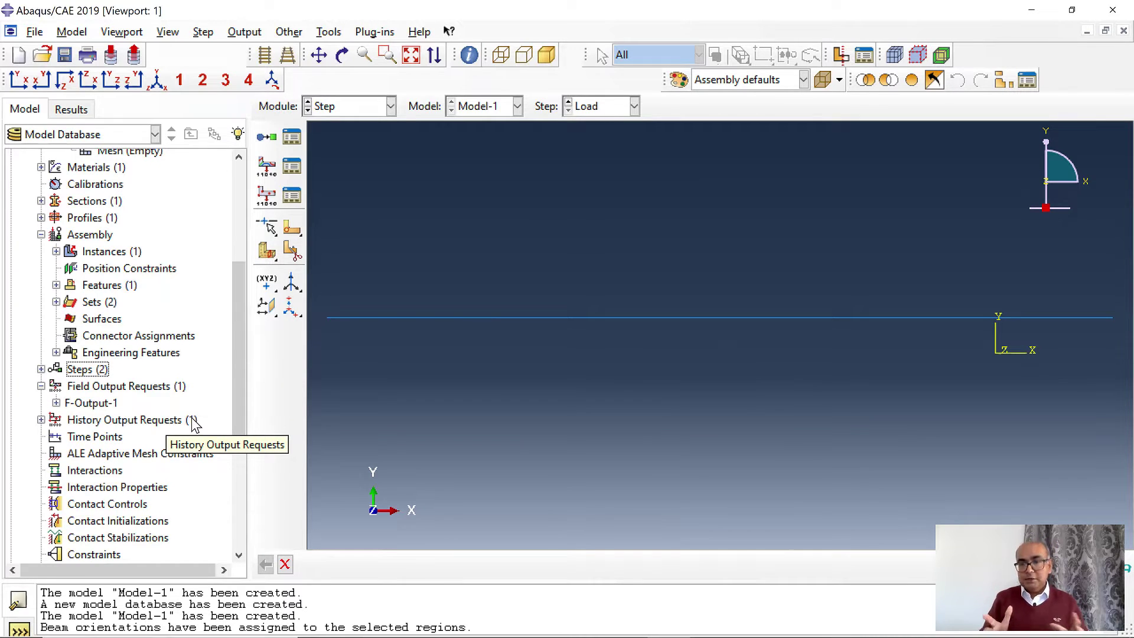
left_click(41, 369)
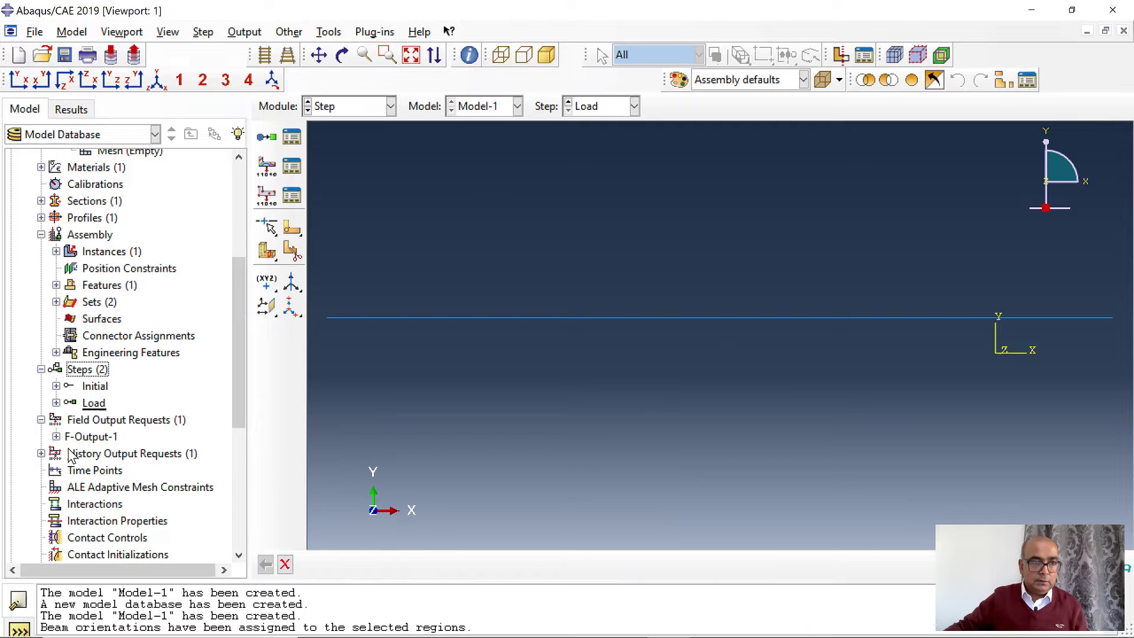
left_click(56, 436)
left_click(124, 471)
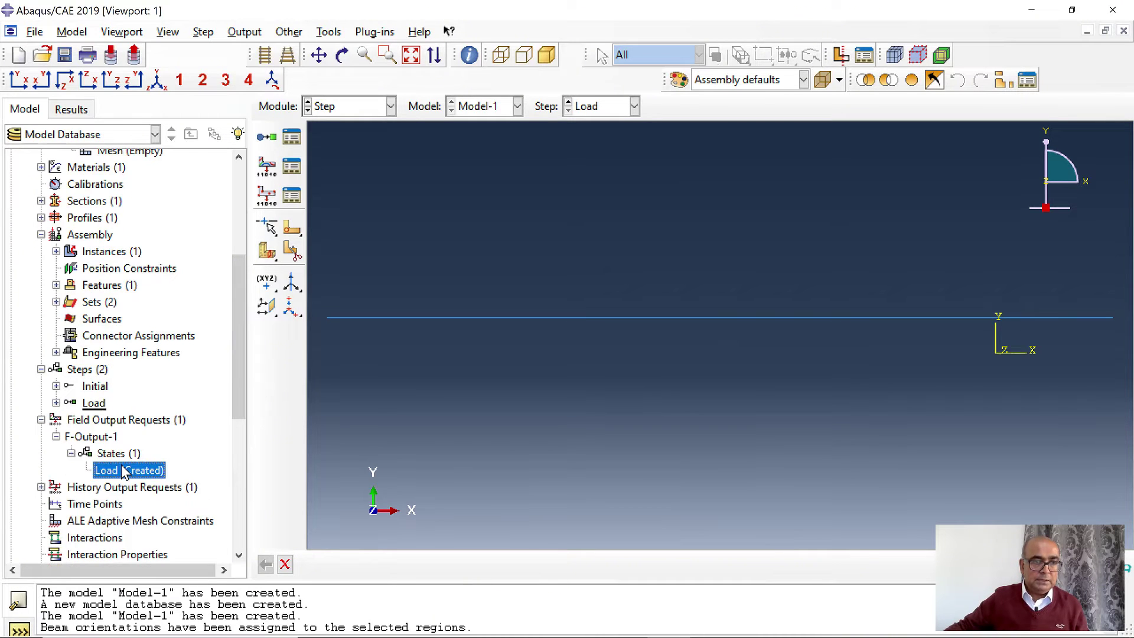
double_click(124, 471)
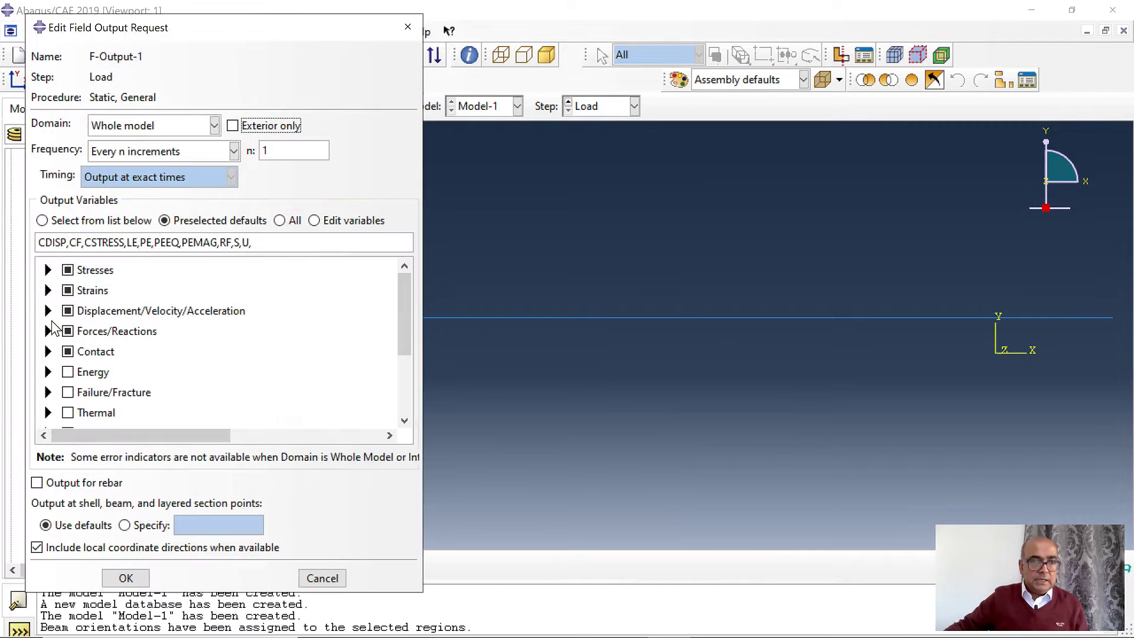
left_click(49, 330)
scroll(79, 334, "down", 2)
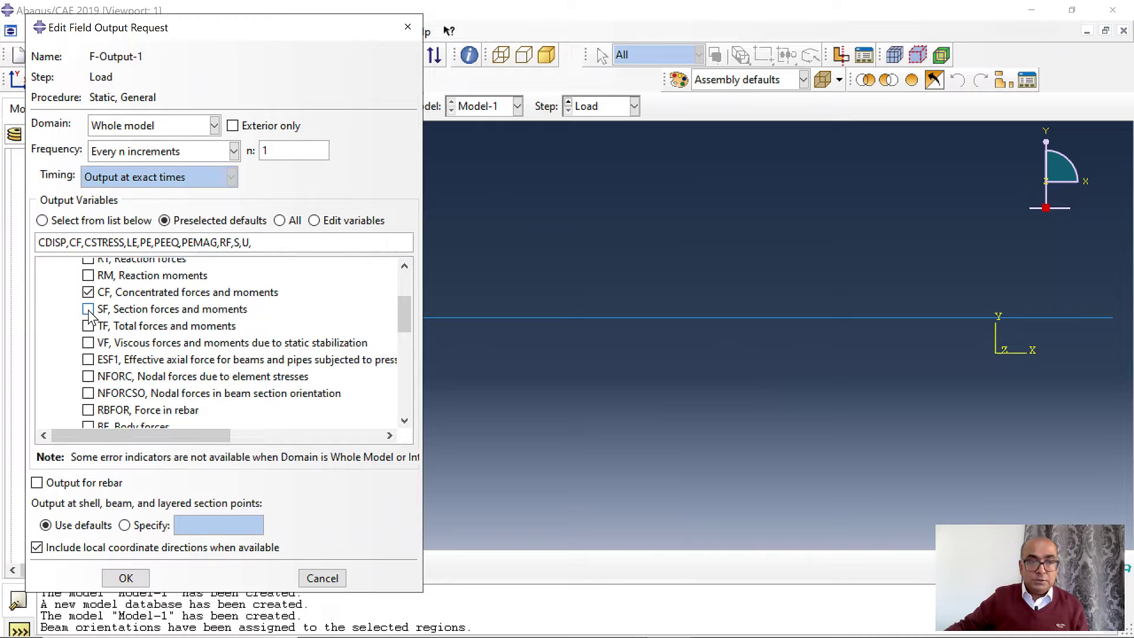
left_click(88, 309)
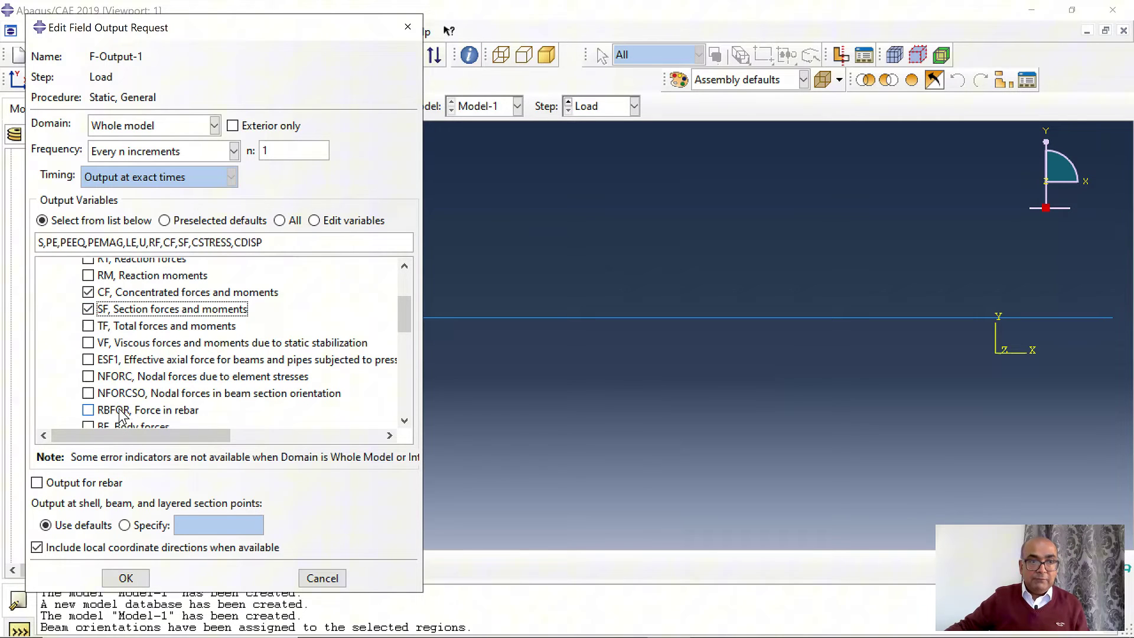
left_click(88, 377)
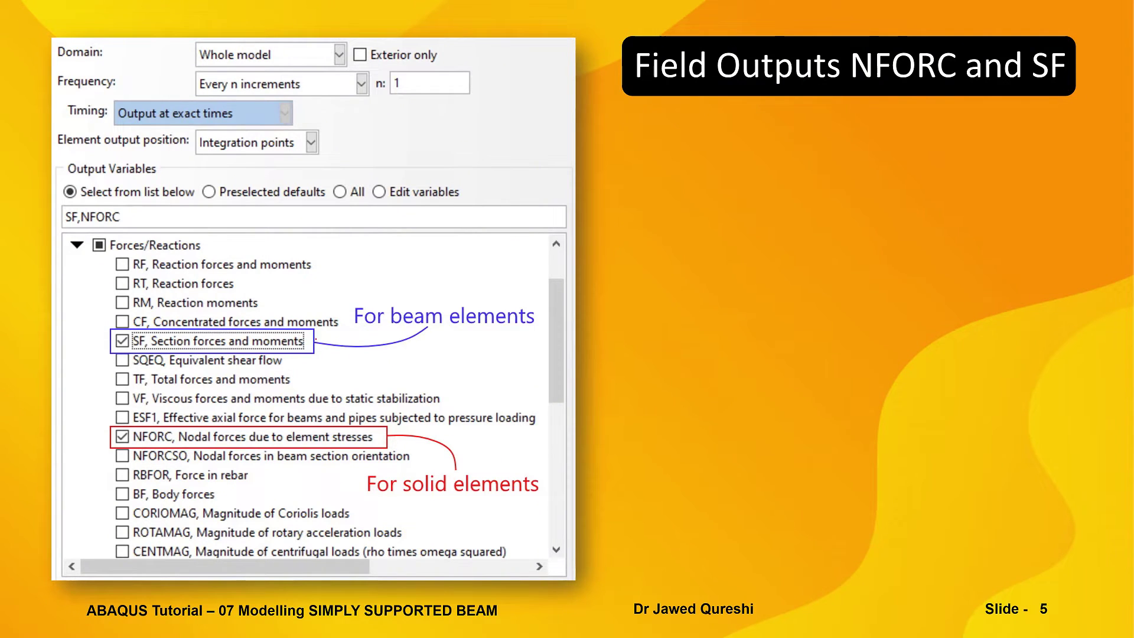
Draw red check marks beside the SF and NFORC rows on slide 5.
left_click_drag(323, 341, 344, 323)
left_click_drag(399, 440, 434, 406)
left_click_drag(91, 334, 112, 313)
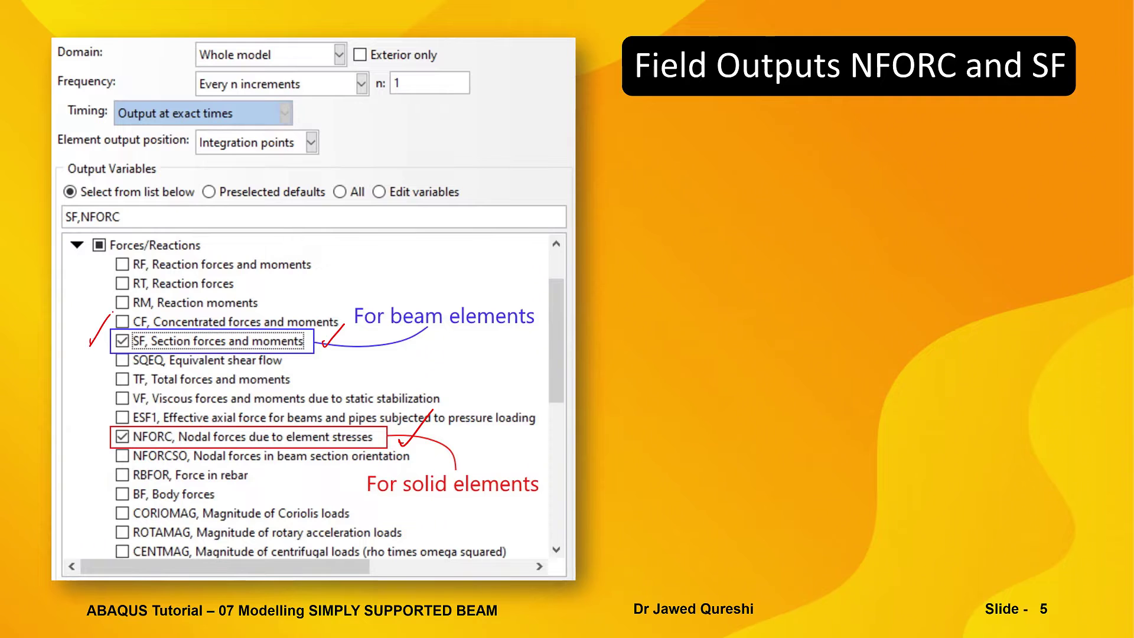
left_click_drag(77, 438, 102, 417)
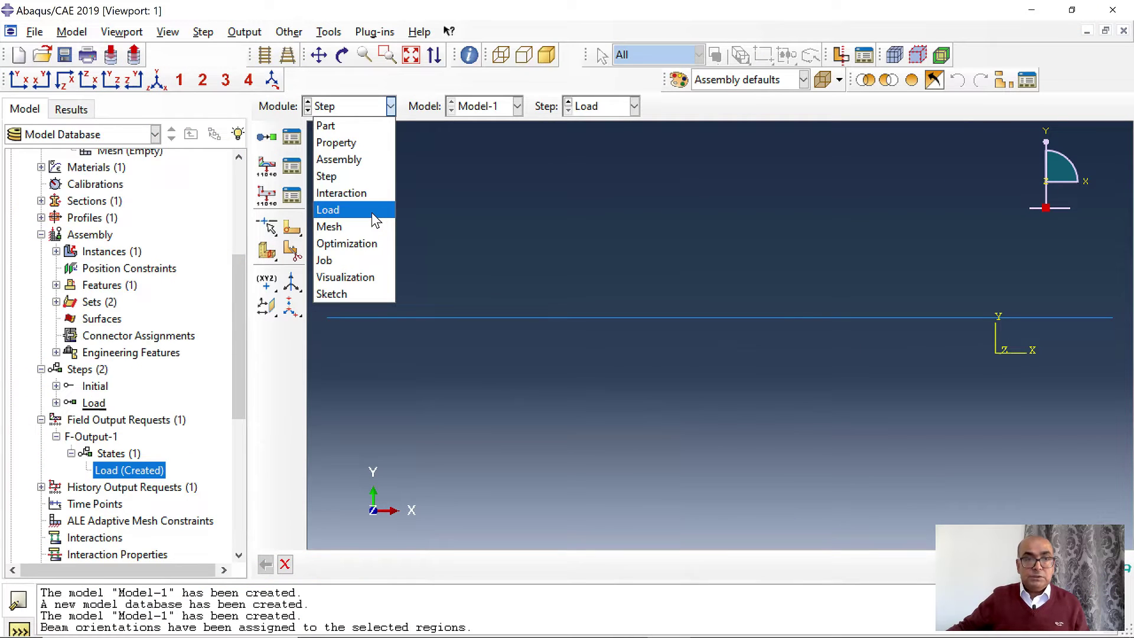
In the Load module, begin an Initial-step Displacement/Rotation boundary condition named Pin.
left_click(371, 213)
scroll(129, 411, "down", 5)
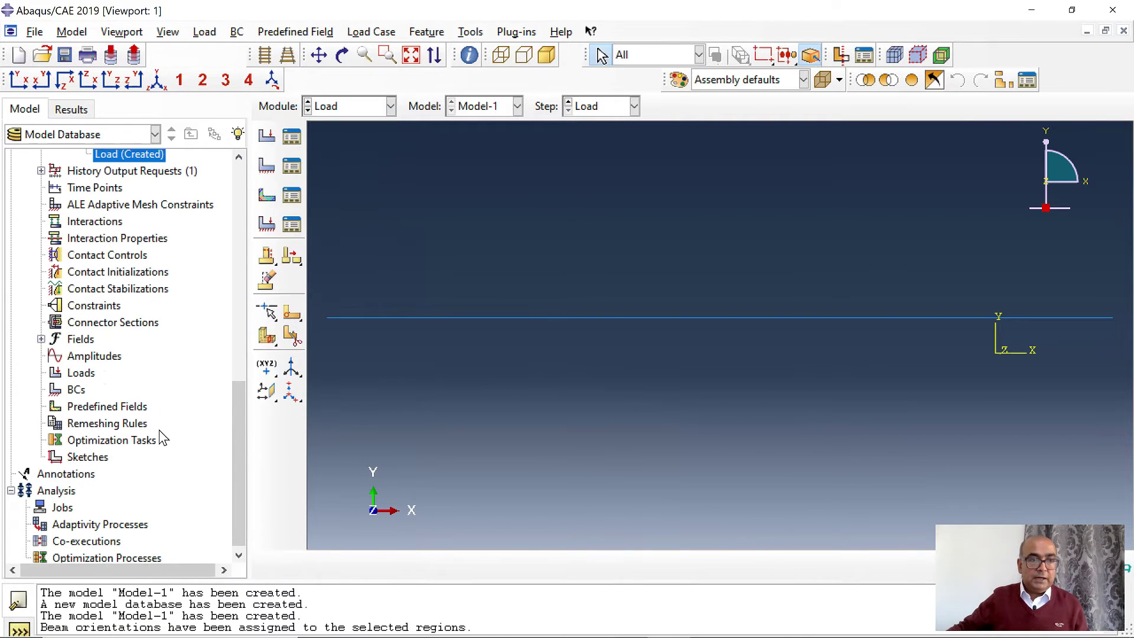
double_click(76, 386)
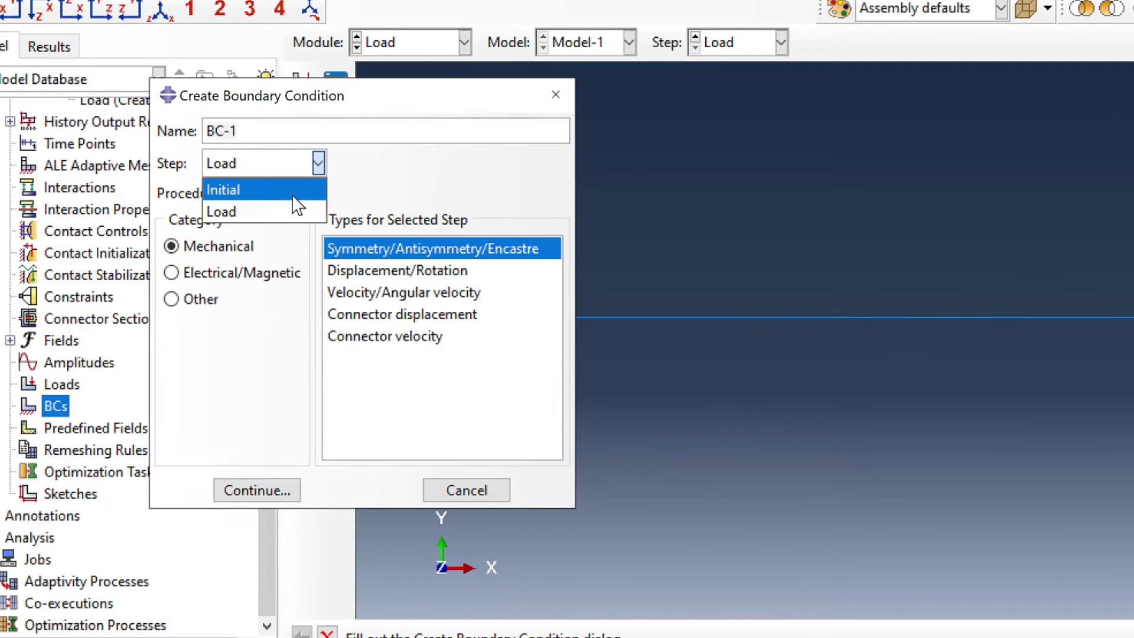
left_click(296, 203)
triple_click(261, 126)
type("Pin")
left_click(437, 272)
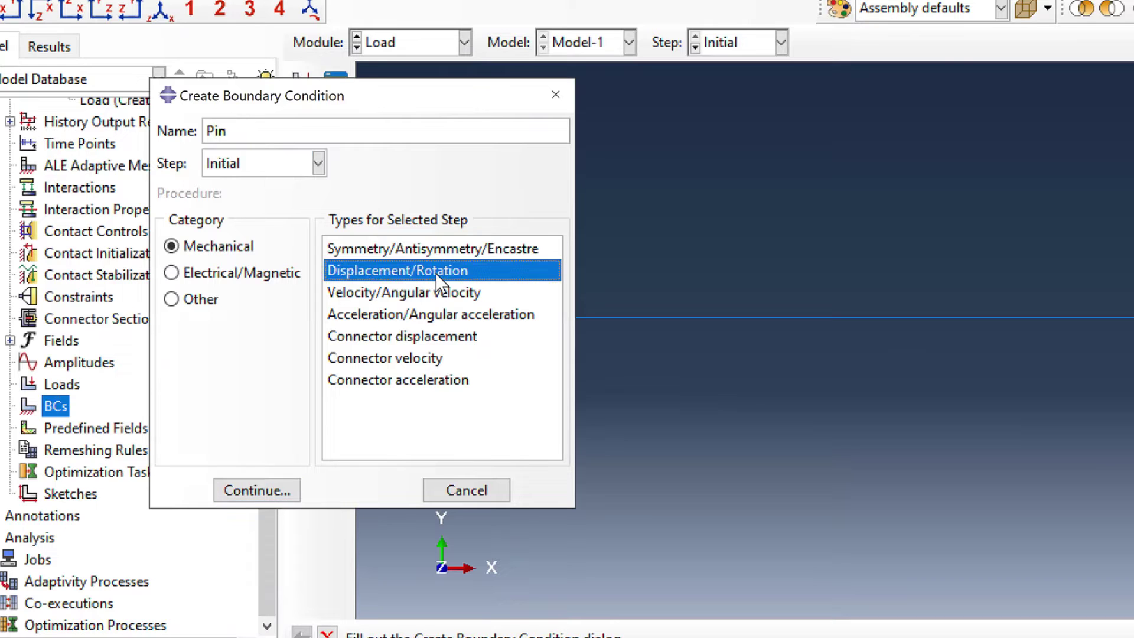
left_click(264, 493)
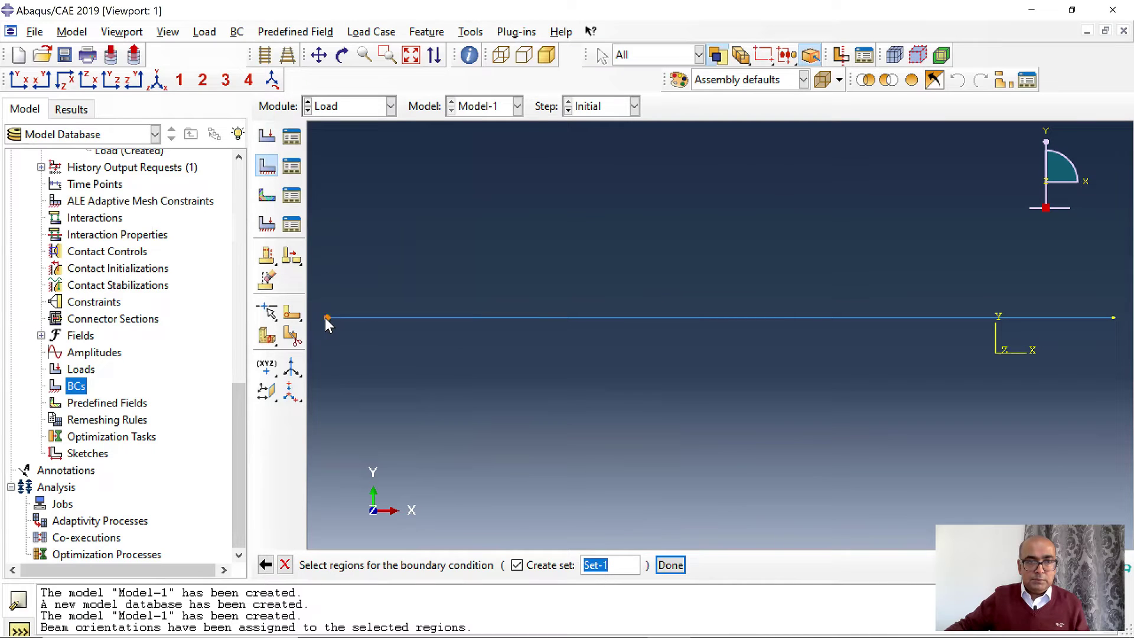
Pin the beam's left end point by fixing U1, U2 and U3.
left_click(326, 317)
left_click(670, 565)
left_click(678, 290)
left_click(693, 313)
left_click(693, 333)
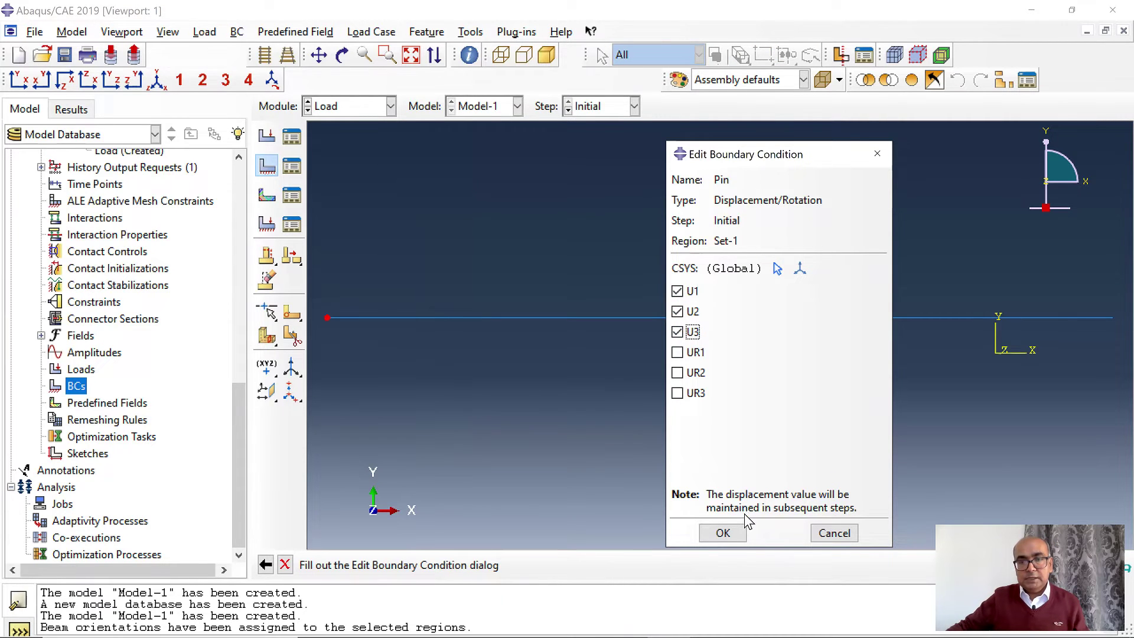
left_click(723, 533)
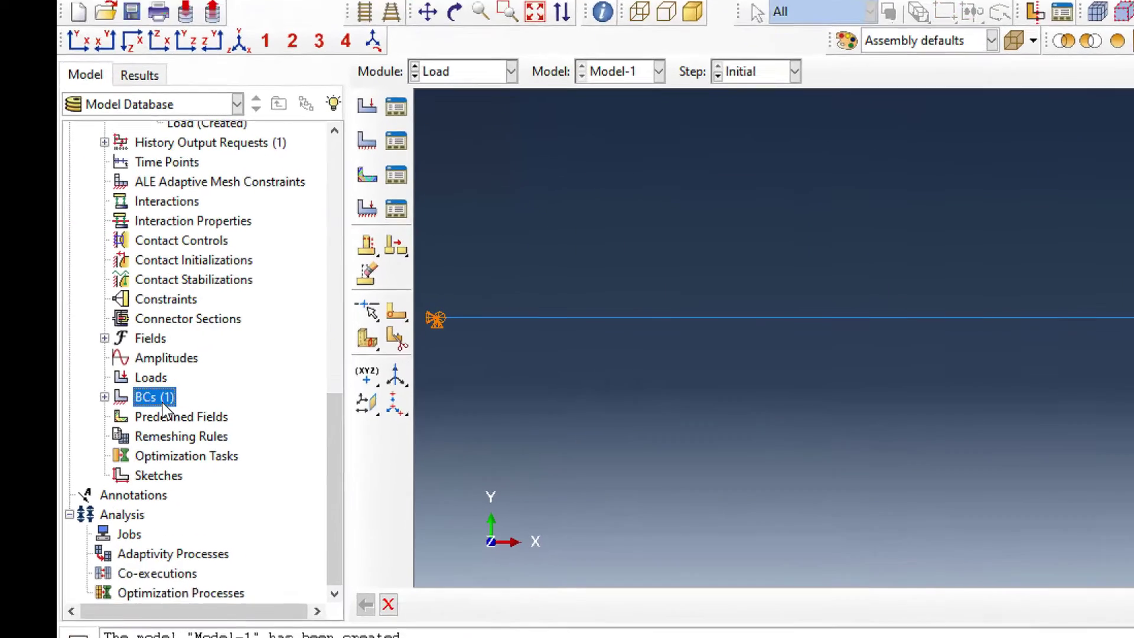
Add a Roller boundary condition at the right-end vertex restraining U2 and U3.
left_click(267, 166)
type("Roller")
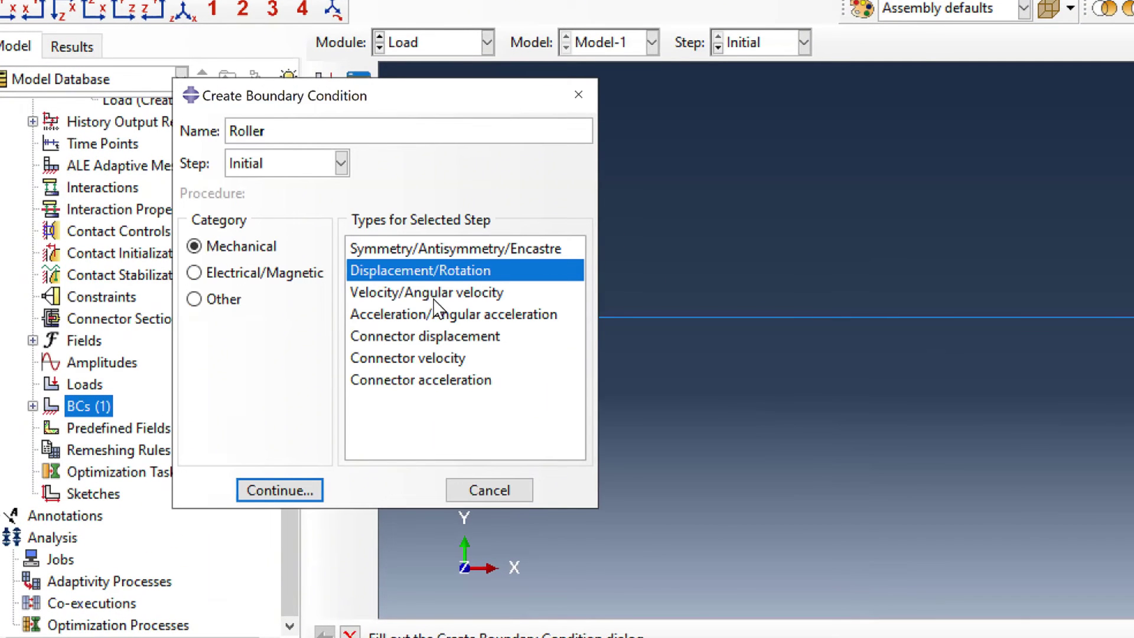
left_click(277, 493)
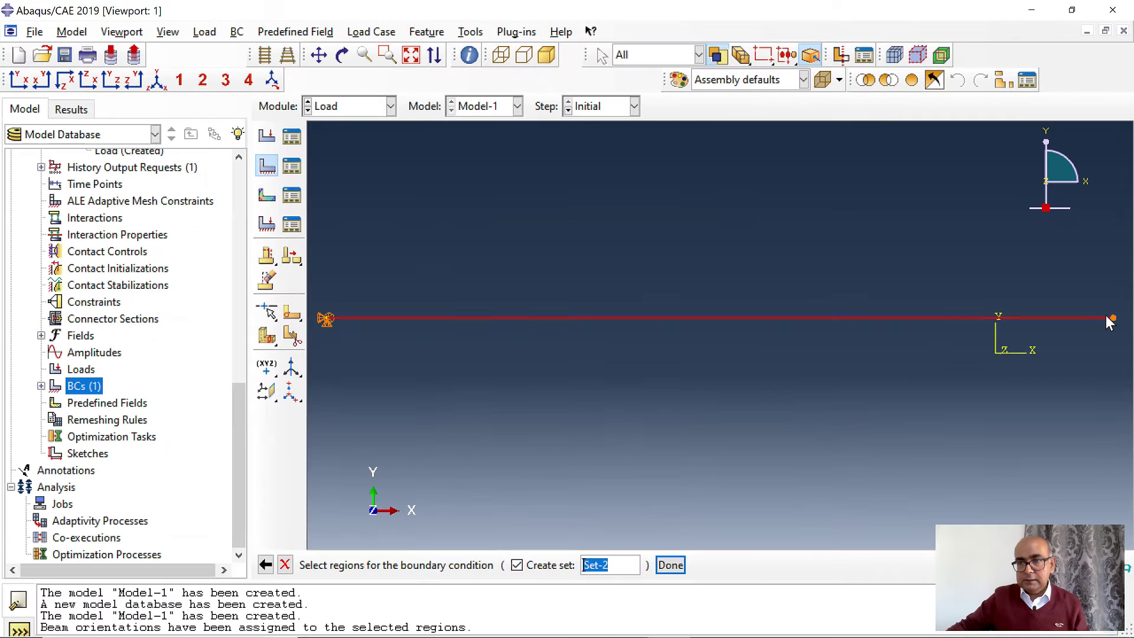
left_click(1111, 319)
left_click(671, 564)
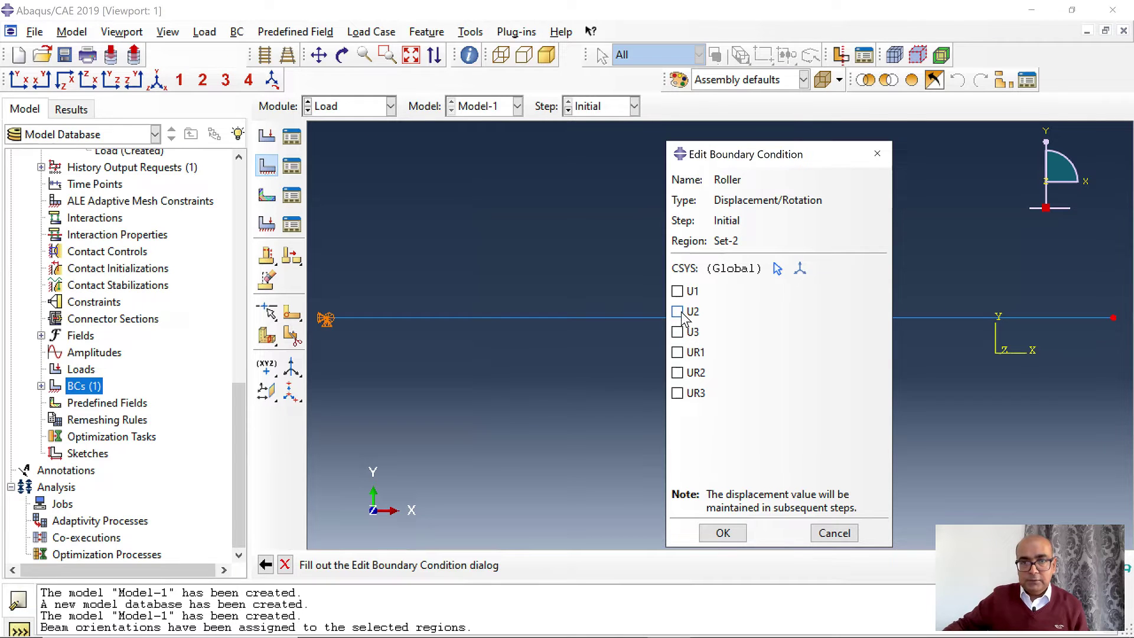
left_click(678, 311)
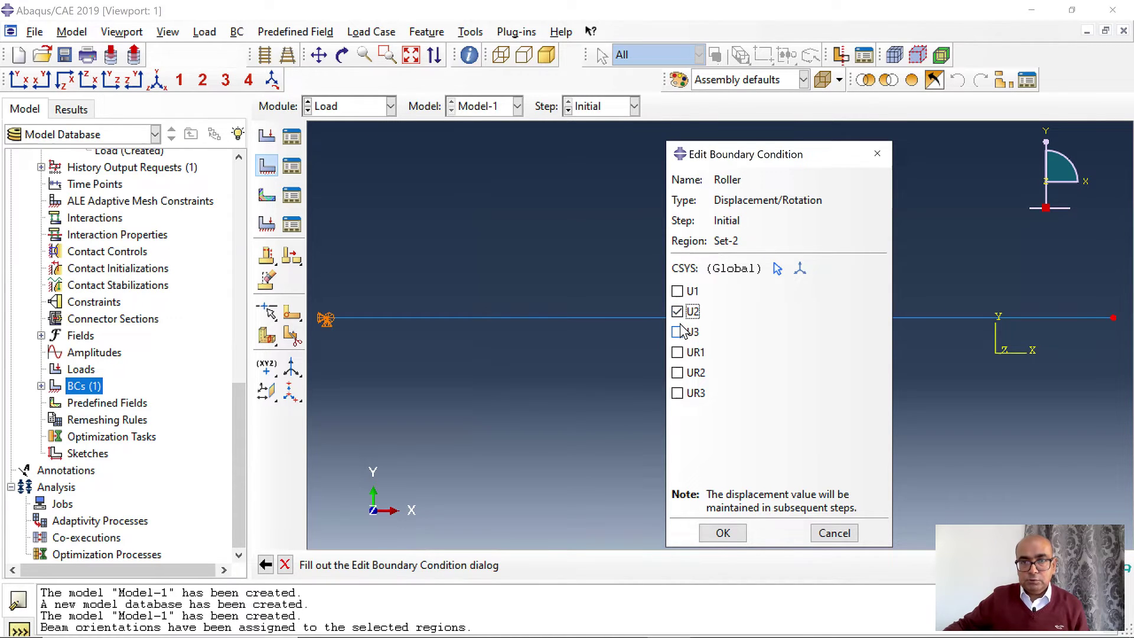
left_click(680, 333)
left_click(723, 533)
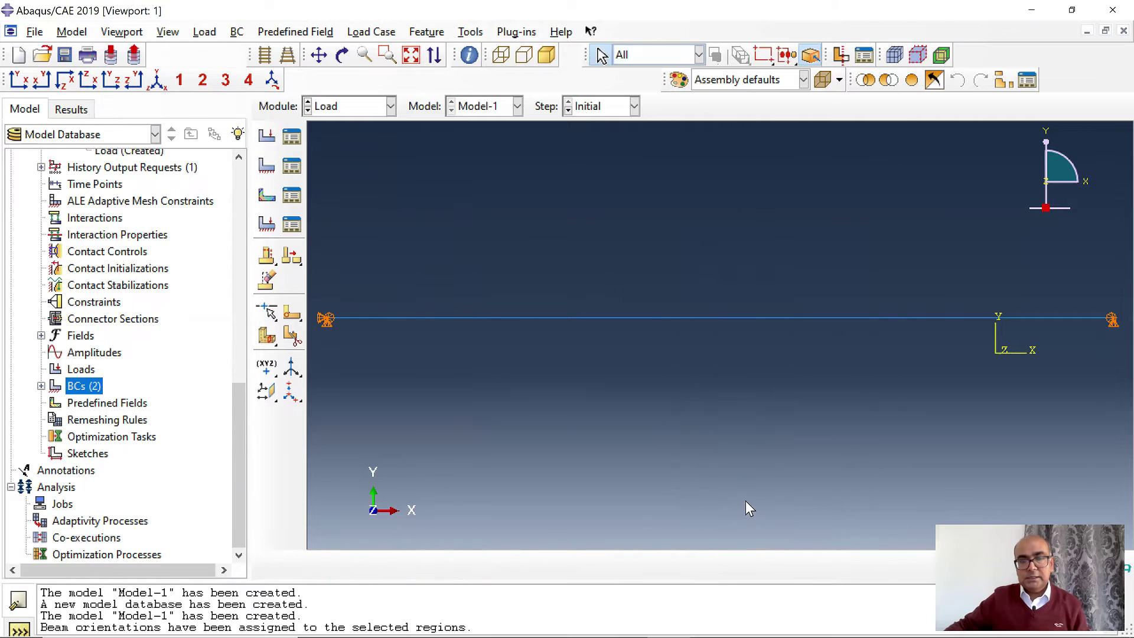
double_click(80, 371)
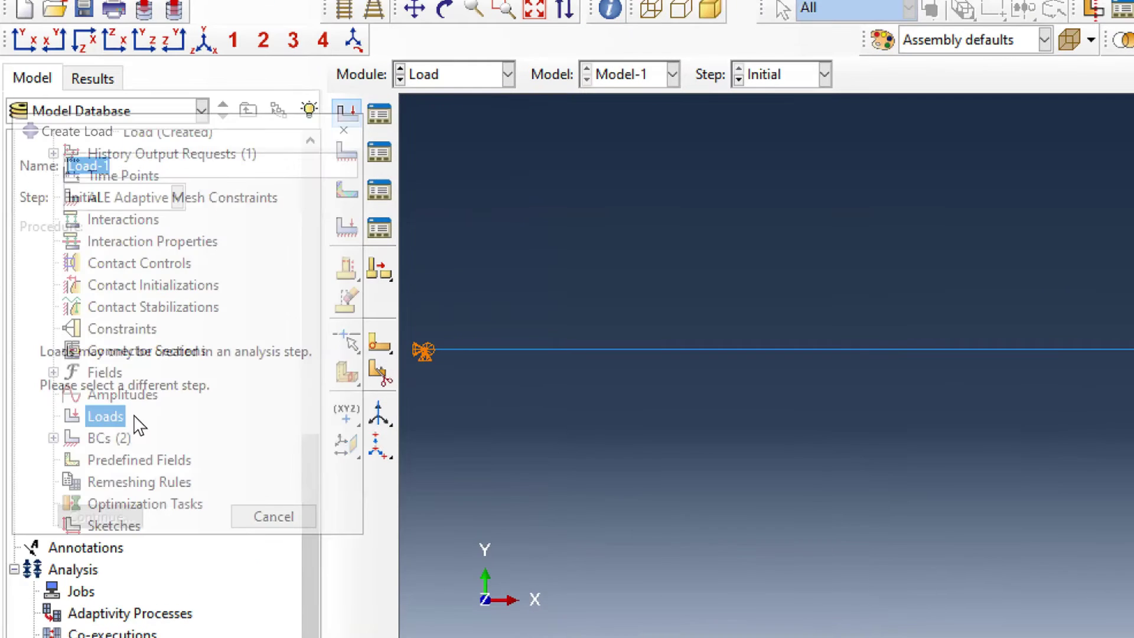
Create line load UDL in the Load step on the whole beam, with Component 2 set to -30.
type("UDL")
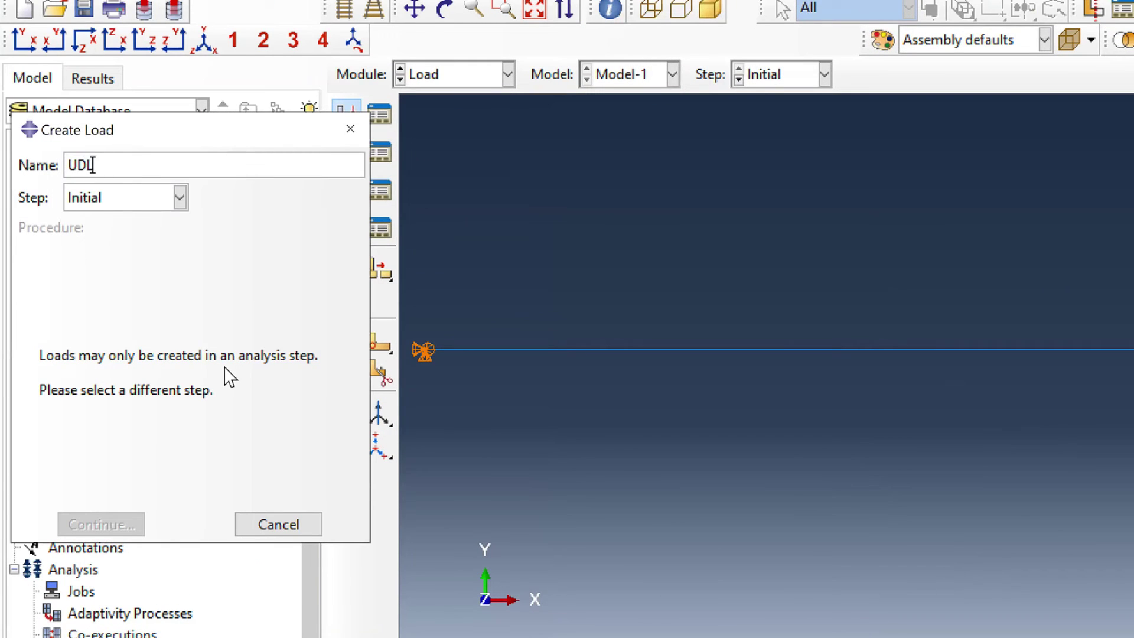
left_click(181, 199)
left_click(162, 245)
left_click(267, 436)
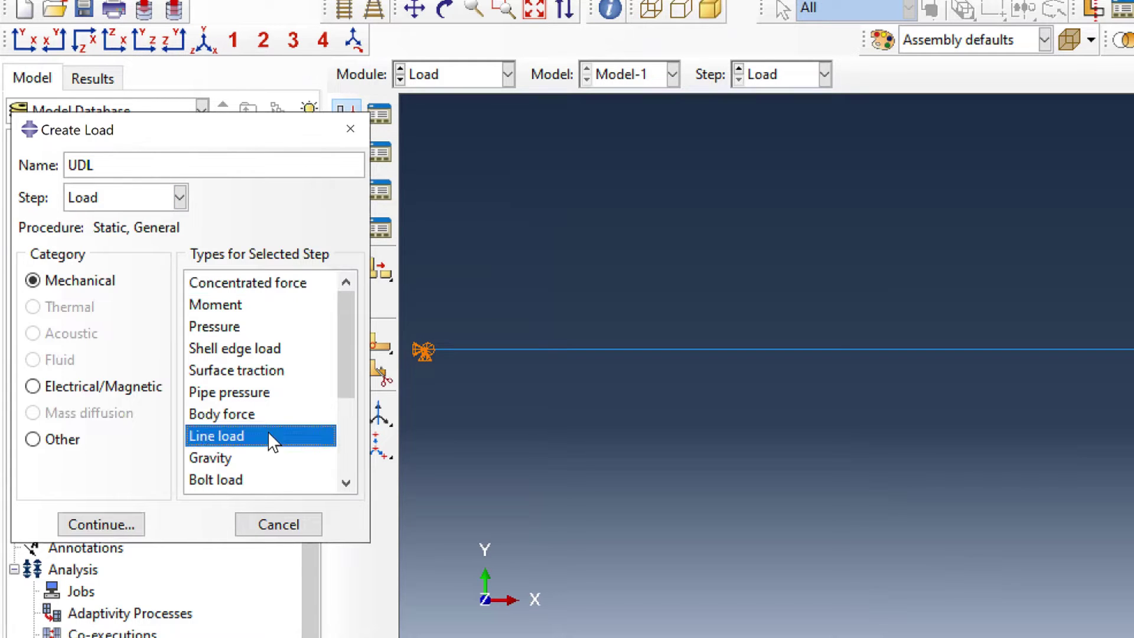
left_click(123, 531)
left_click(887, 351)
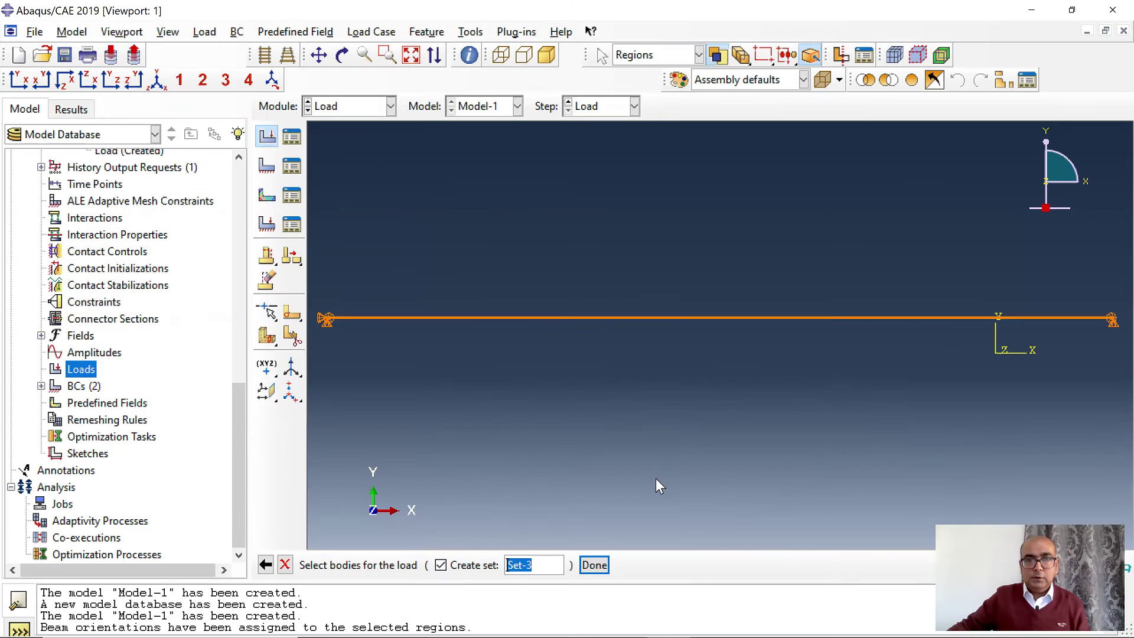
left_click(594, 564)
left_click(136, 367)
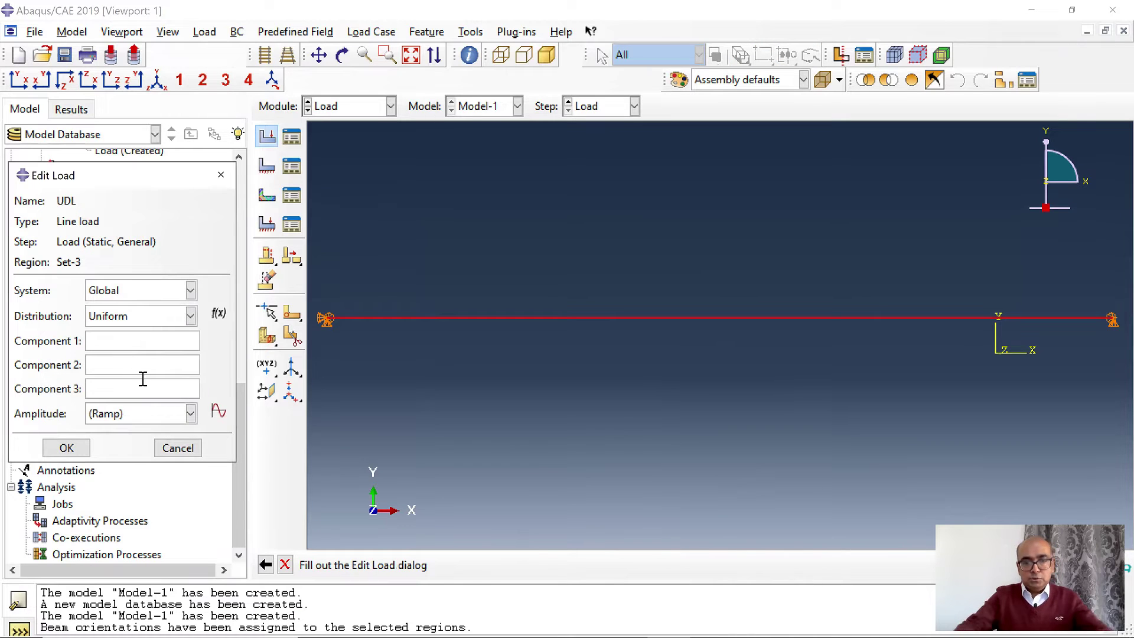
type("-30")
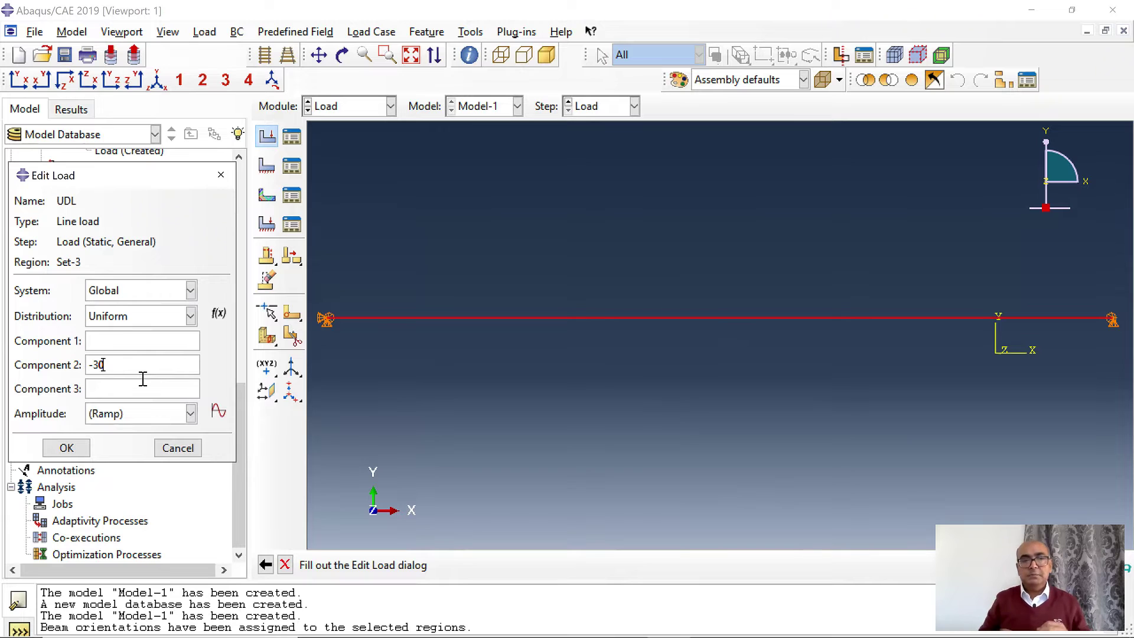
left_click(83, 448)
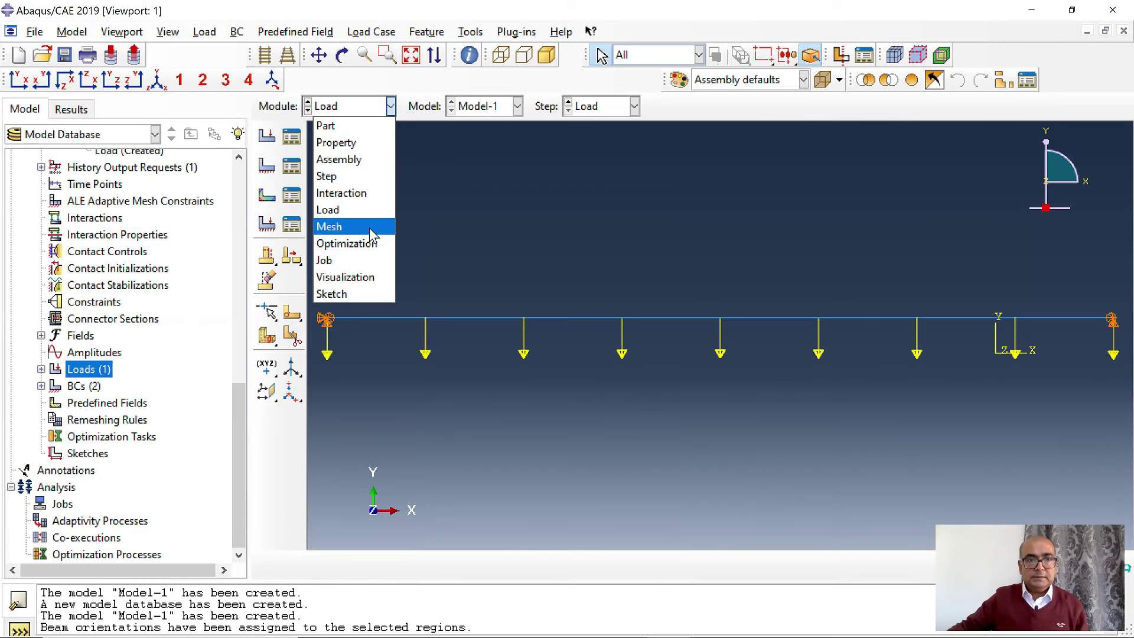
In the Mesh module, assign the B31 linear beam element type to the beam.
left_click(370, 228)
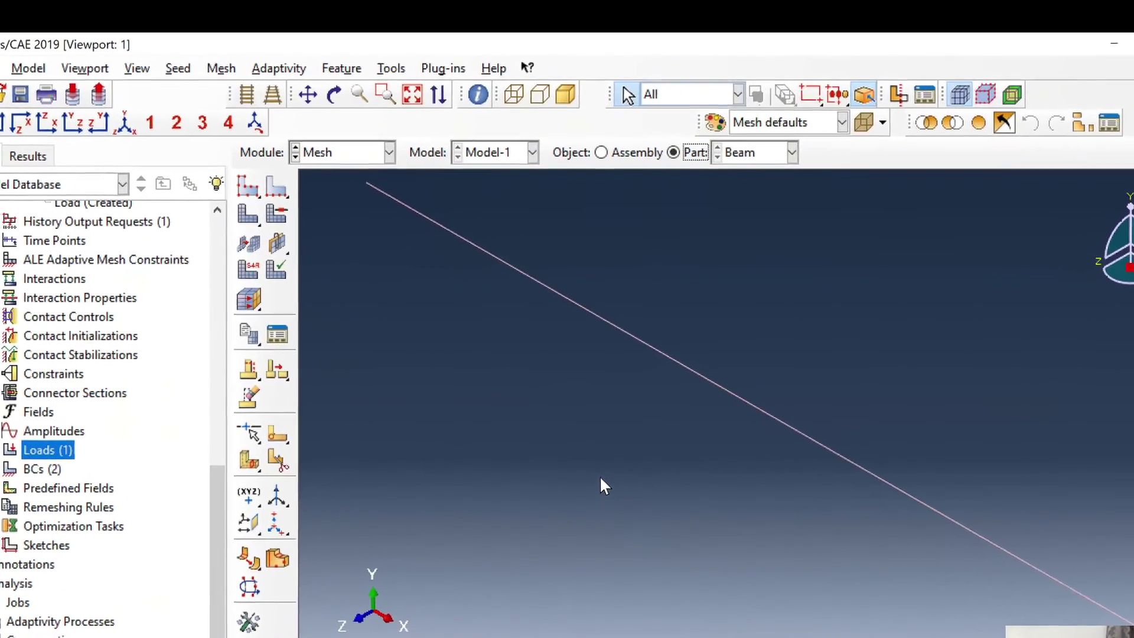
left_click(221, 68)
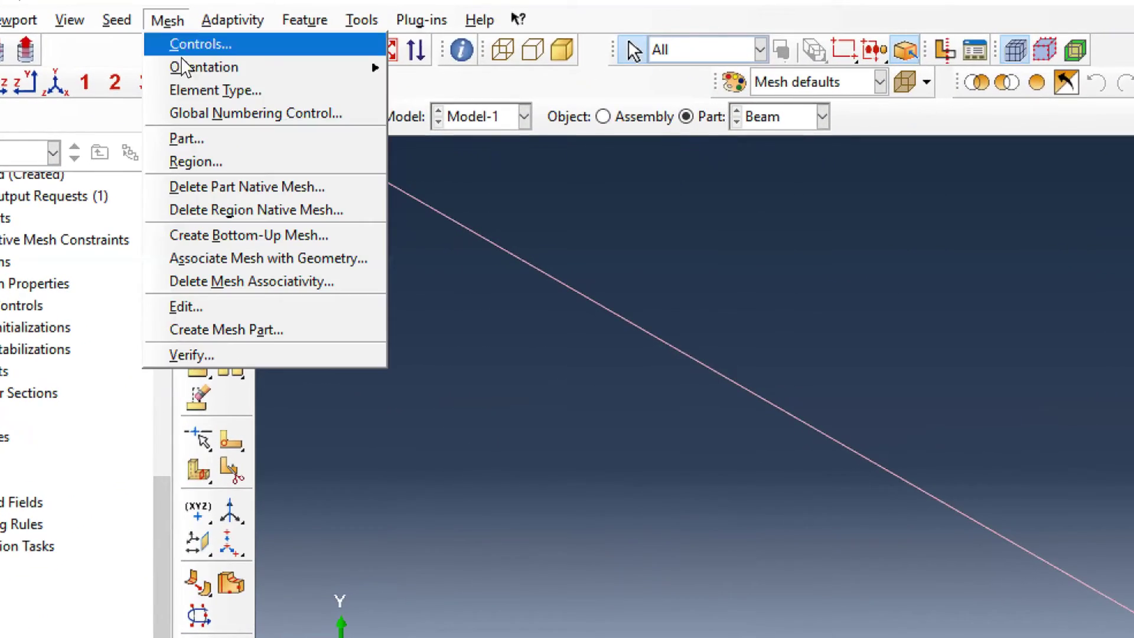
left_click(222, 89)
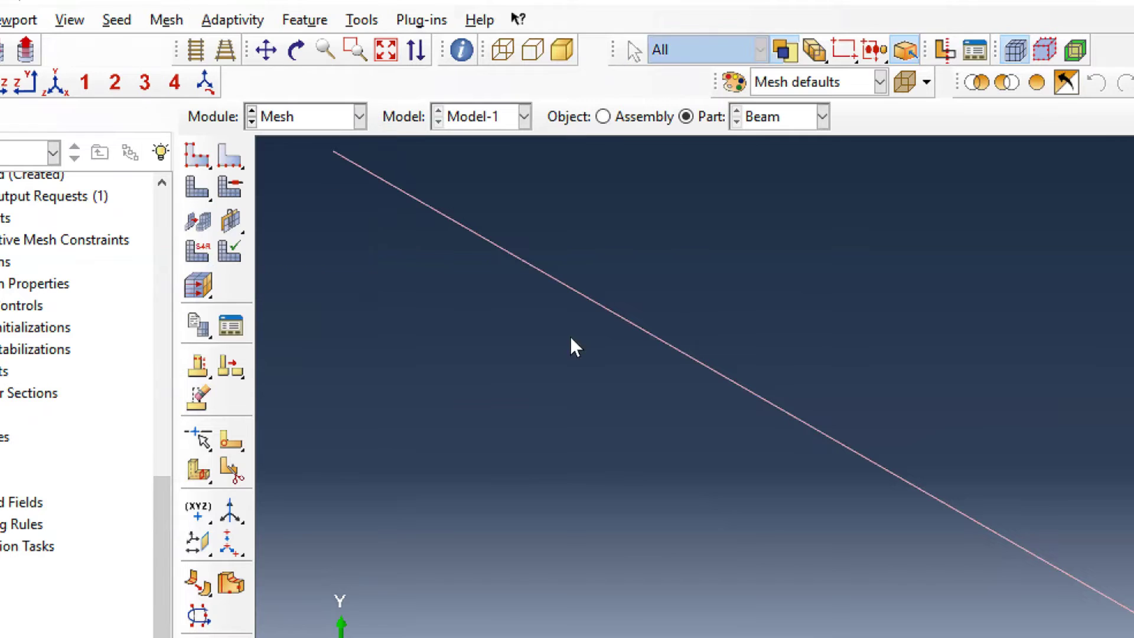
left_click(598, 308)
middle_click(336, 609)
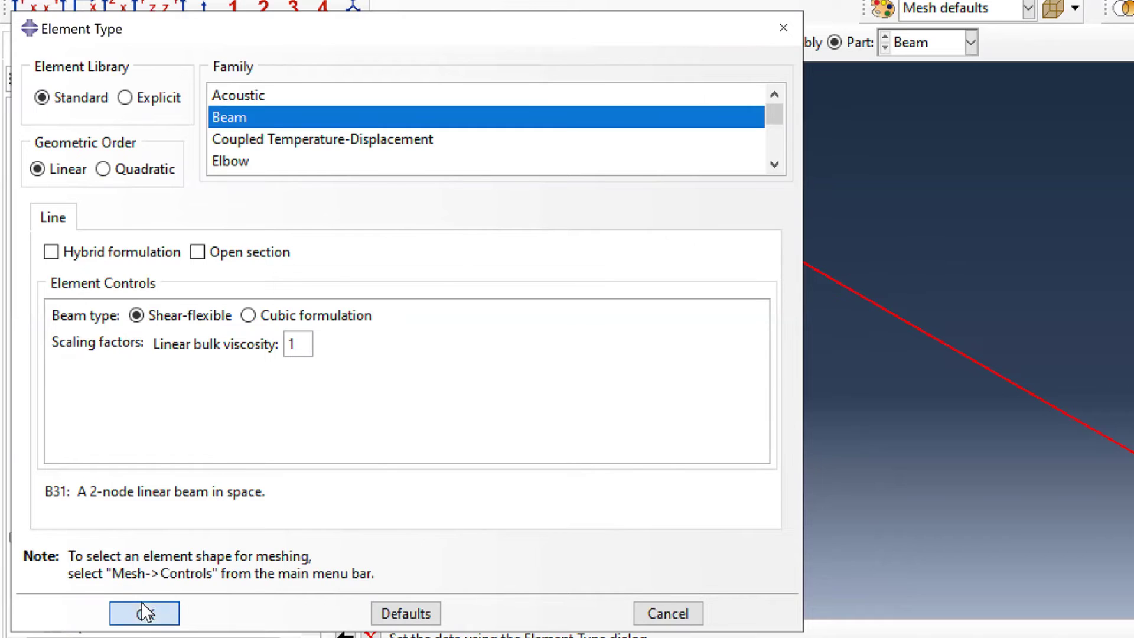
left_click(145, 612)
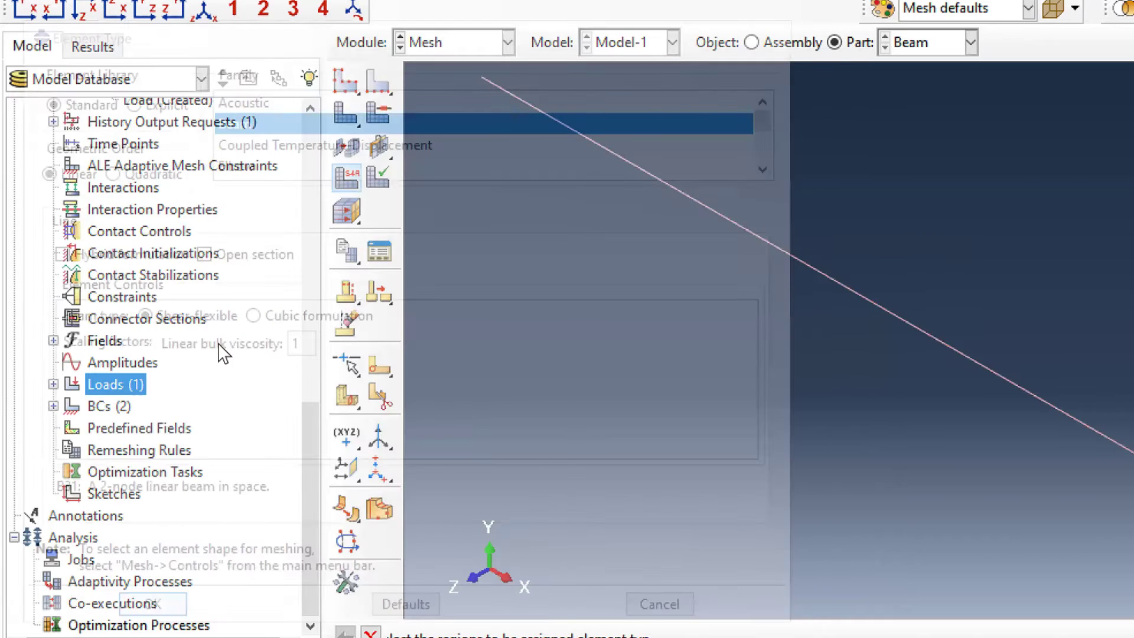
Seed the part with global size 100, mesh it into 50 elements, and move to Job.
left_click(207, 33)
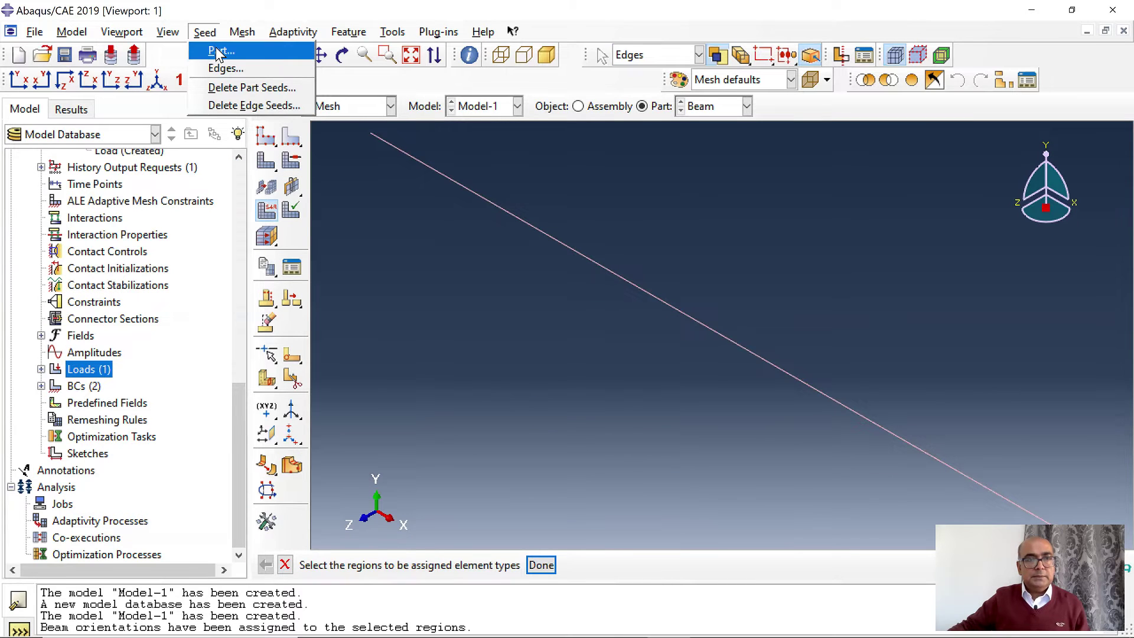
left_click(220, 51)
type("100")
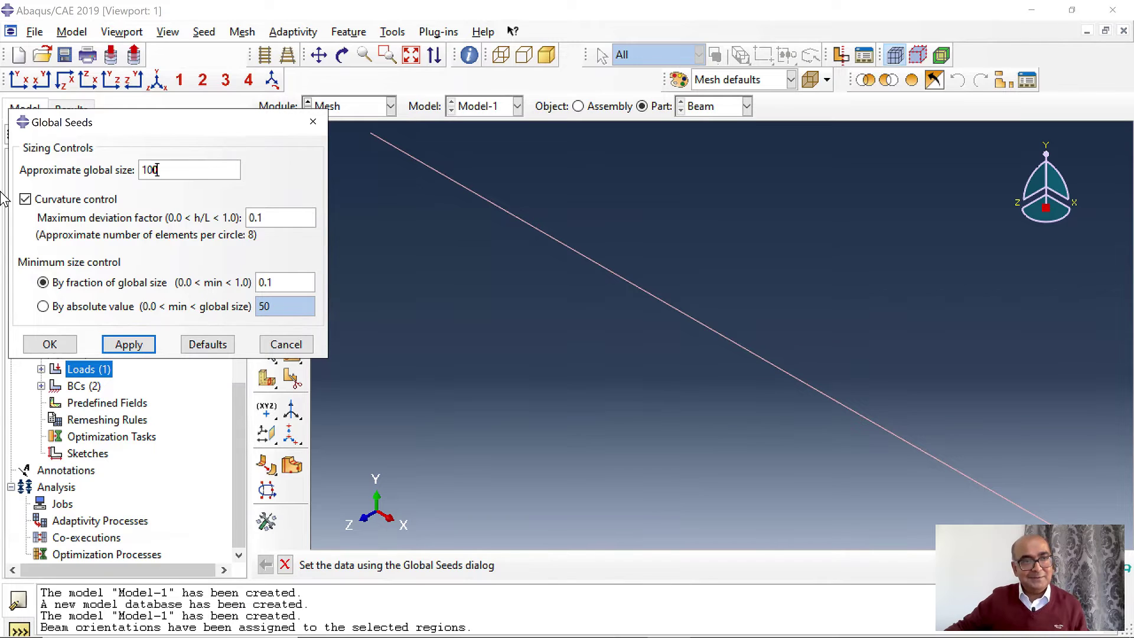
left_click(67, 344)
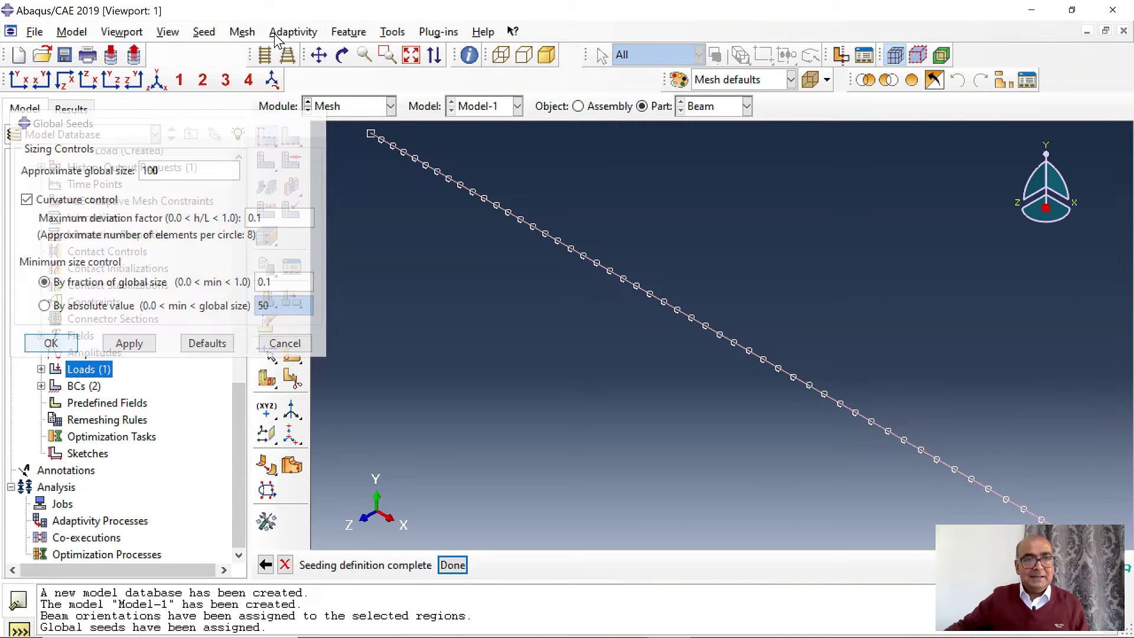
left_click(247, 32)
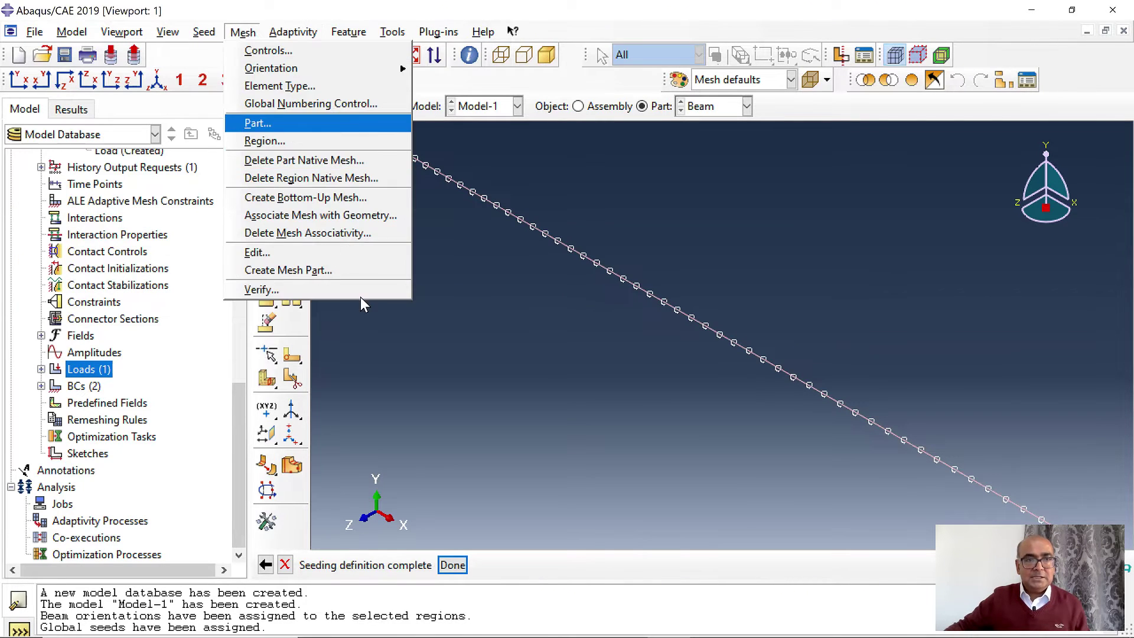
left_click(258, 123)
left_click(414, 565)
left_click(390, 107)
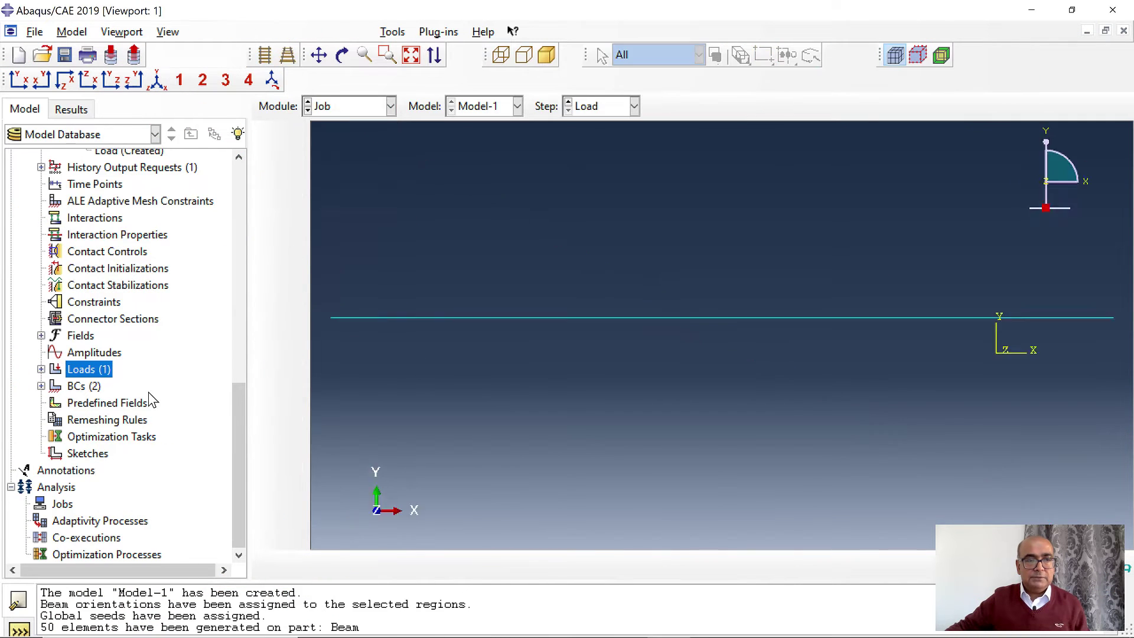
Save the model as SSBeam2.cae, then create job 3dBeam and submit it.
key("ctrl+s")
double_click(62, 503)
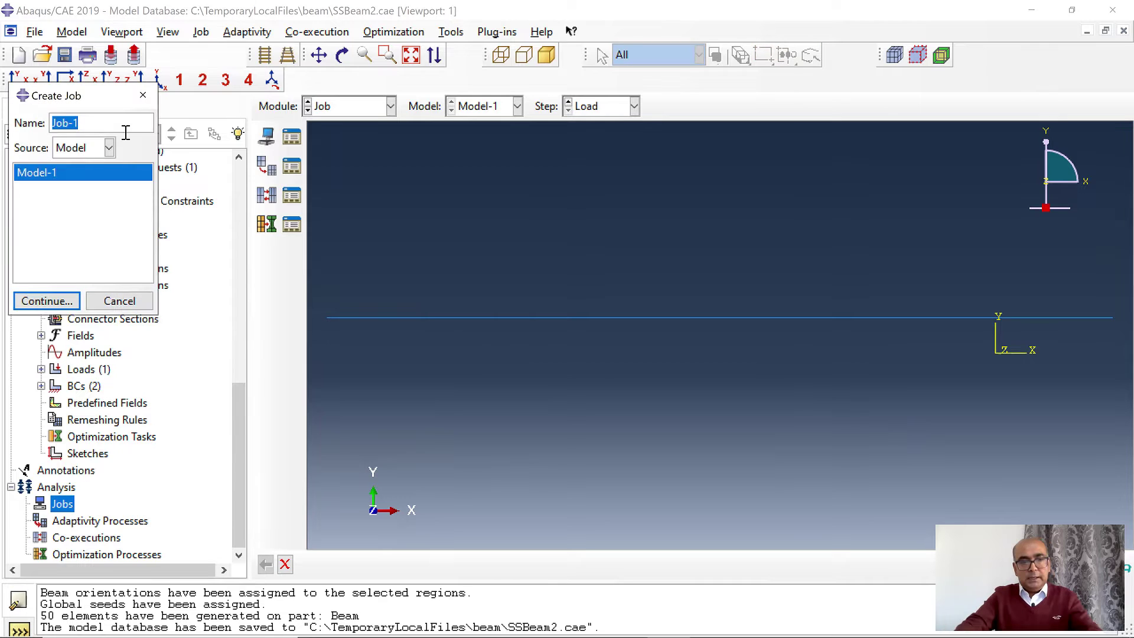
type("3dBeam")
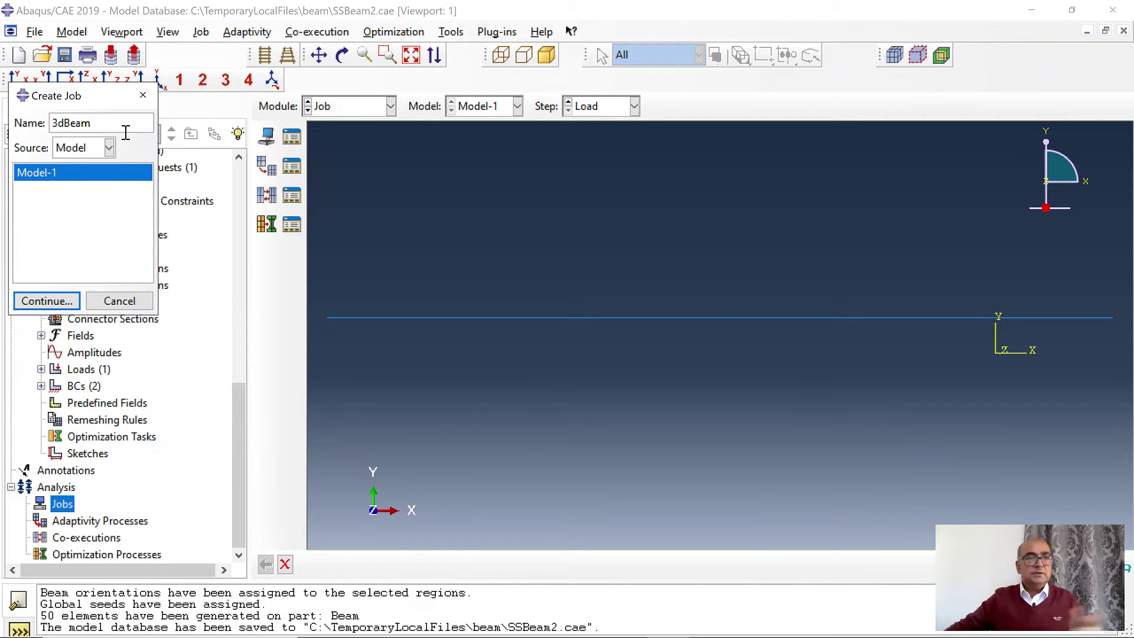
left_click(47, 301)
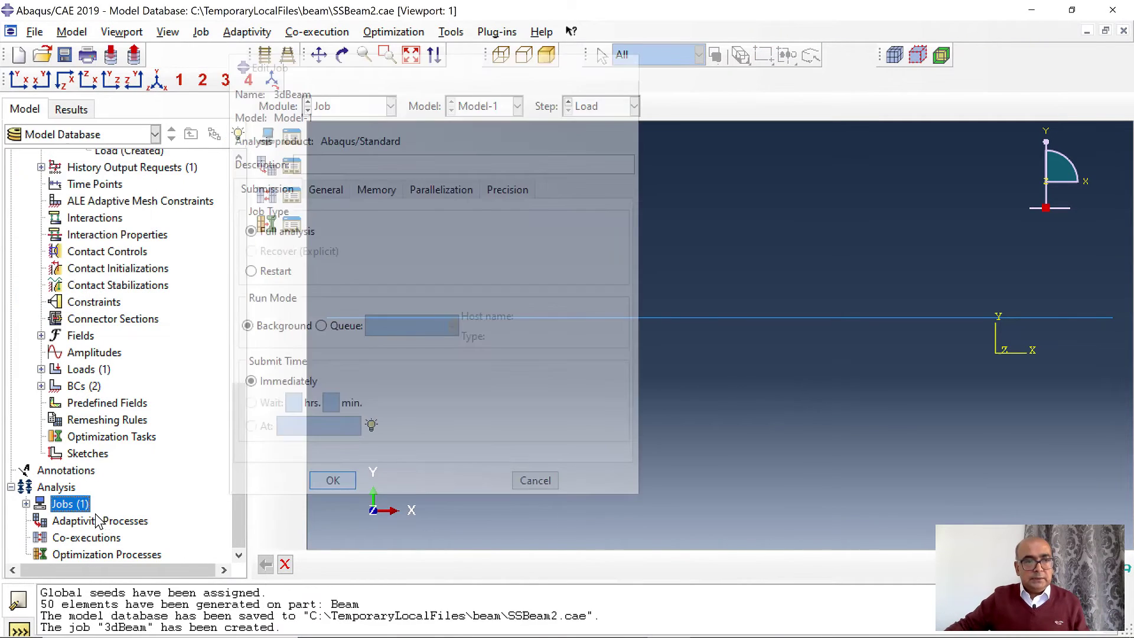
right_click(71, 503)
left_click(177, 536)
right_click(136, 504)
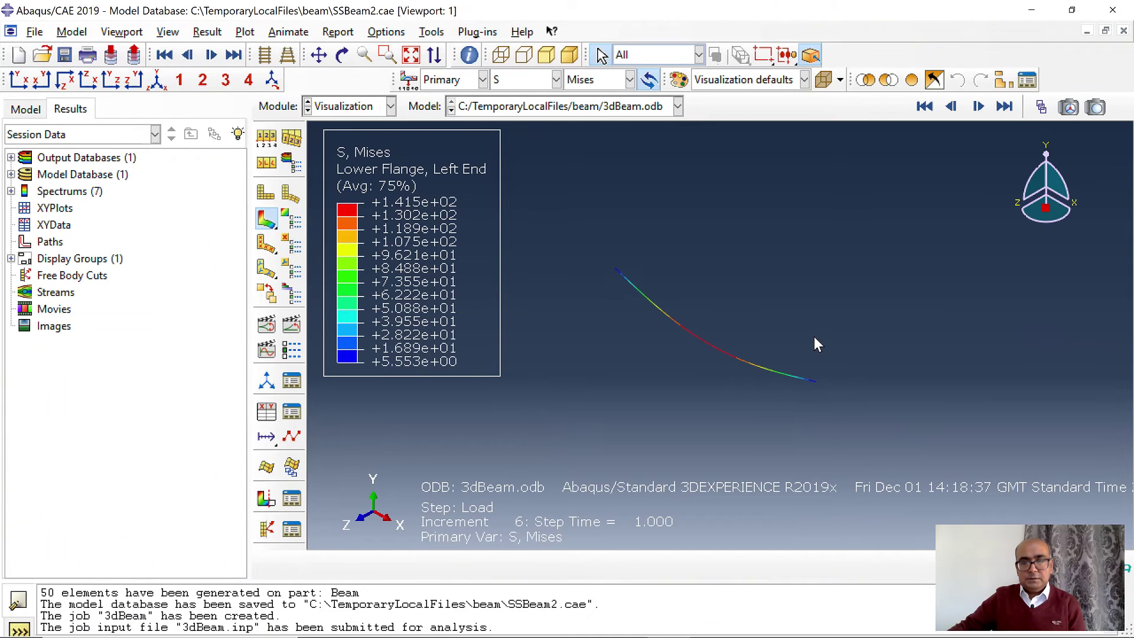
Contour the deflected beam by vertical displacement U2.
left_click(556, 79)
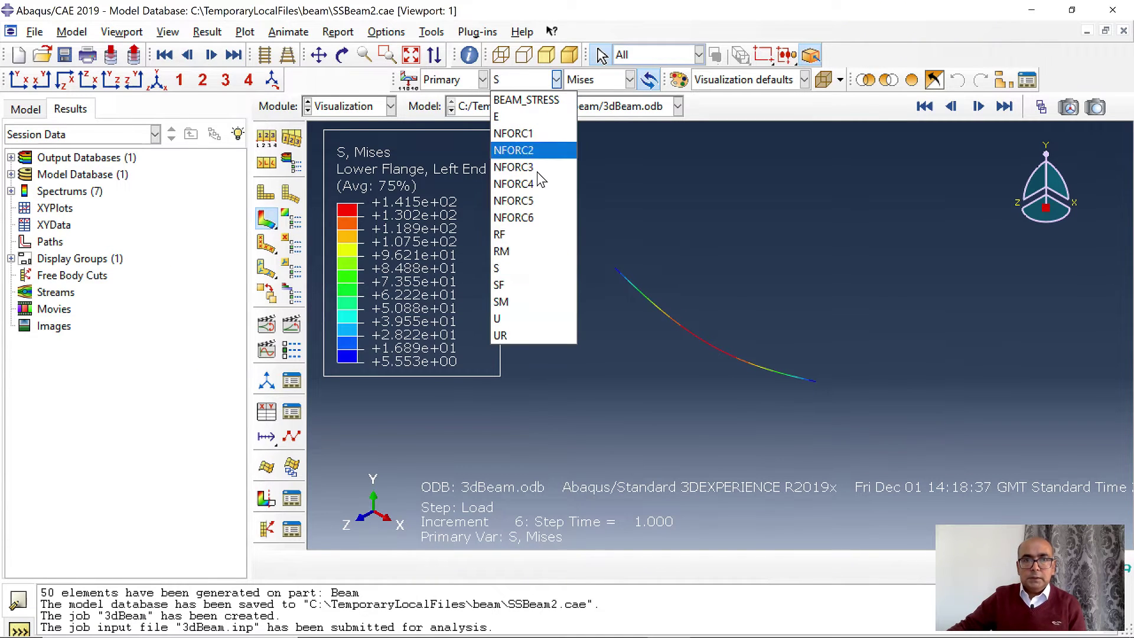
left_click(522, 319)
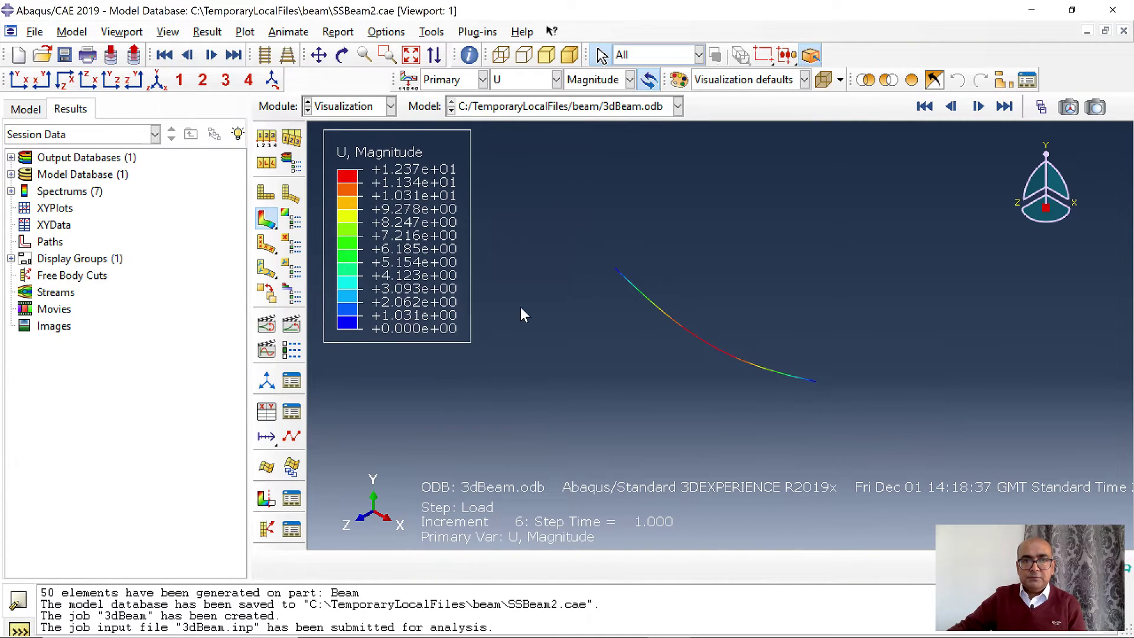
left_click(597, 79)
left_click(591, 120)
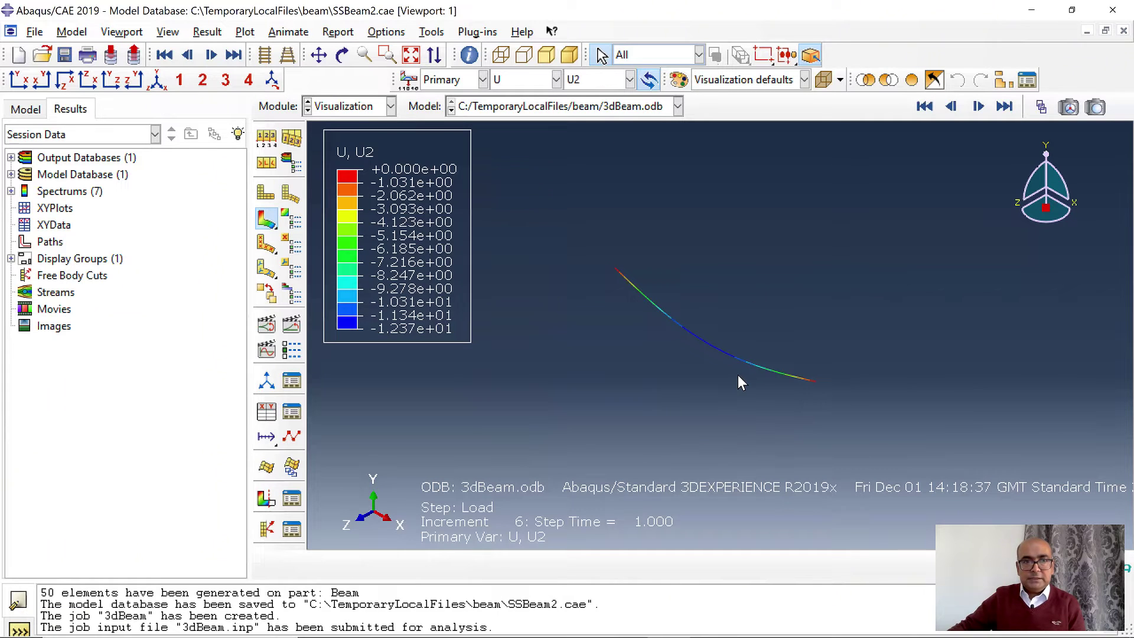
scroll(739, 374, "up", 1)
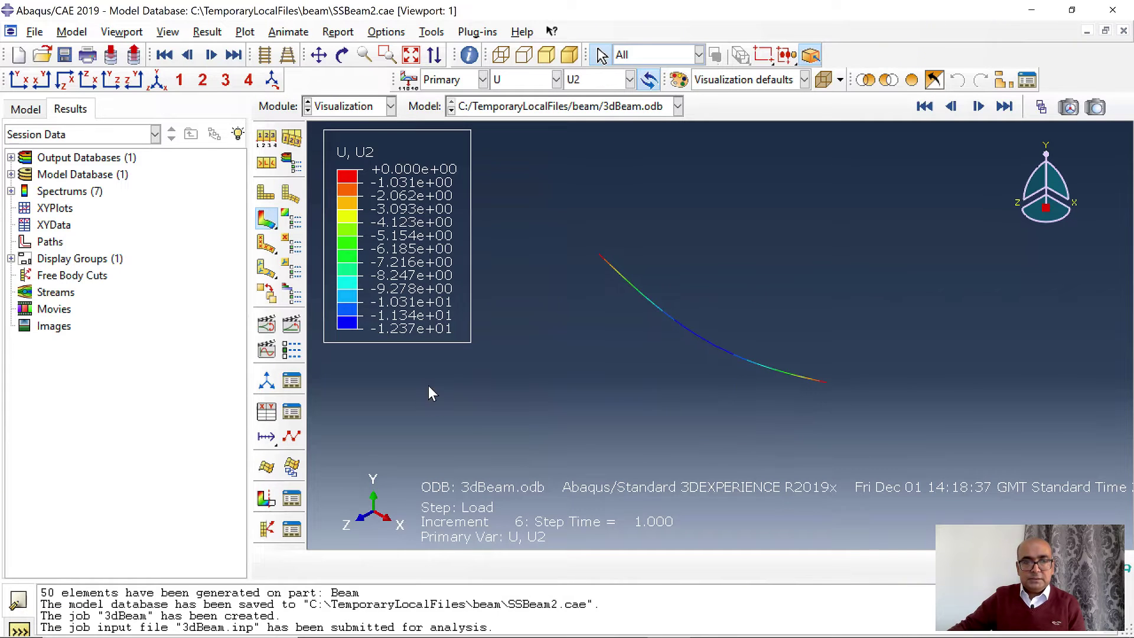
Switch the contour to section force component SF2 for shear.
left_click(556, 79)
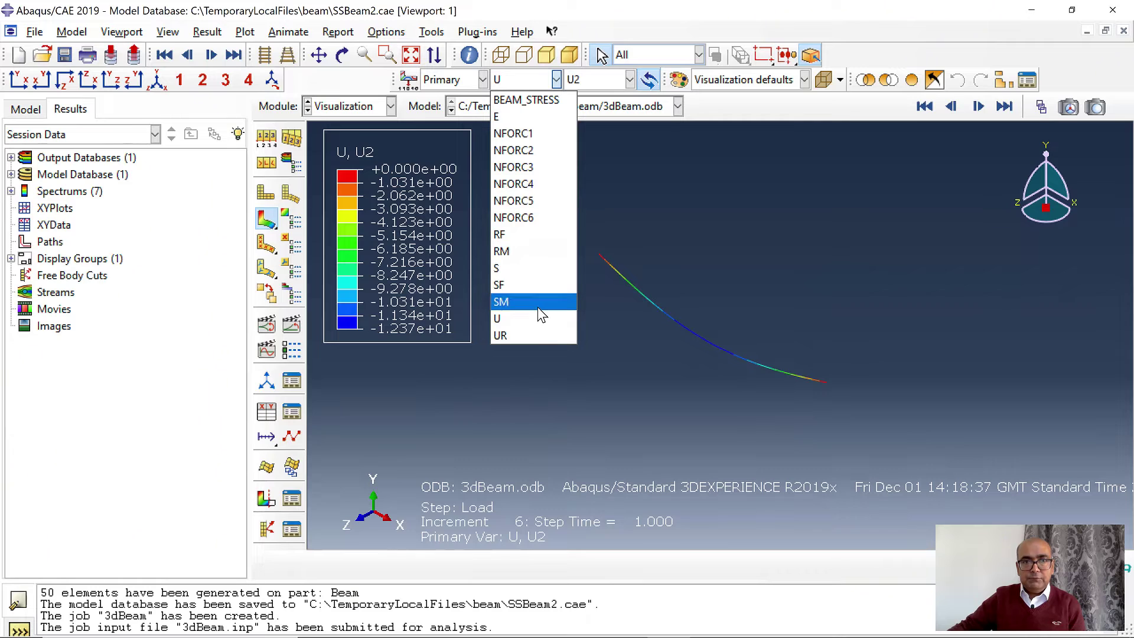
left_click(530, 285)
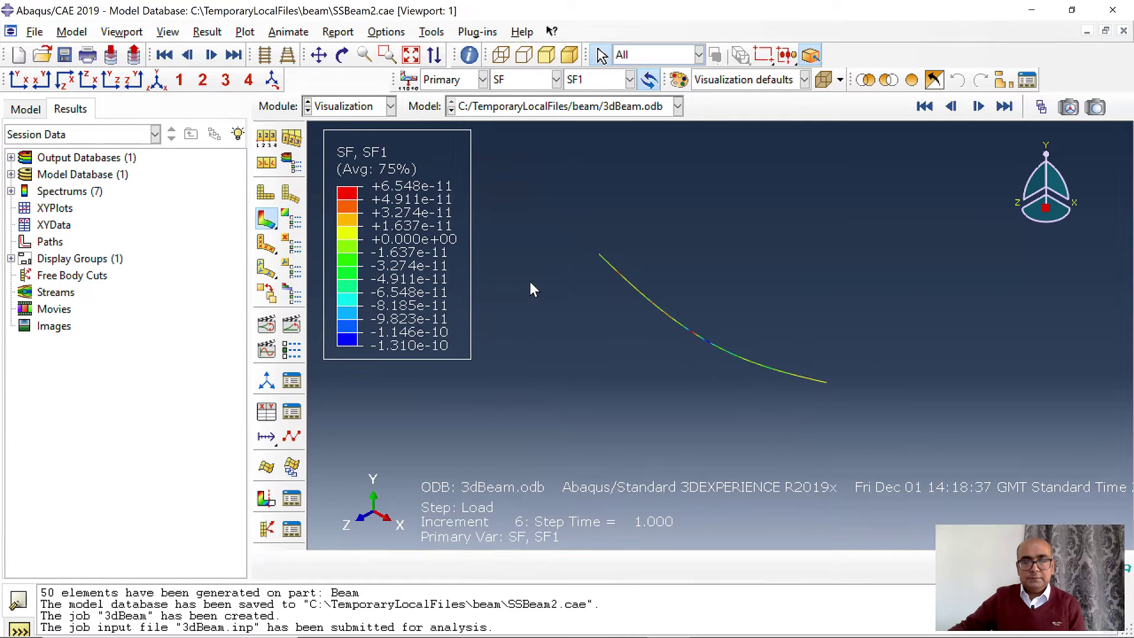
left_click(630, 79)
left_click(612, 112)
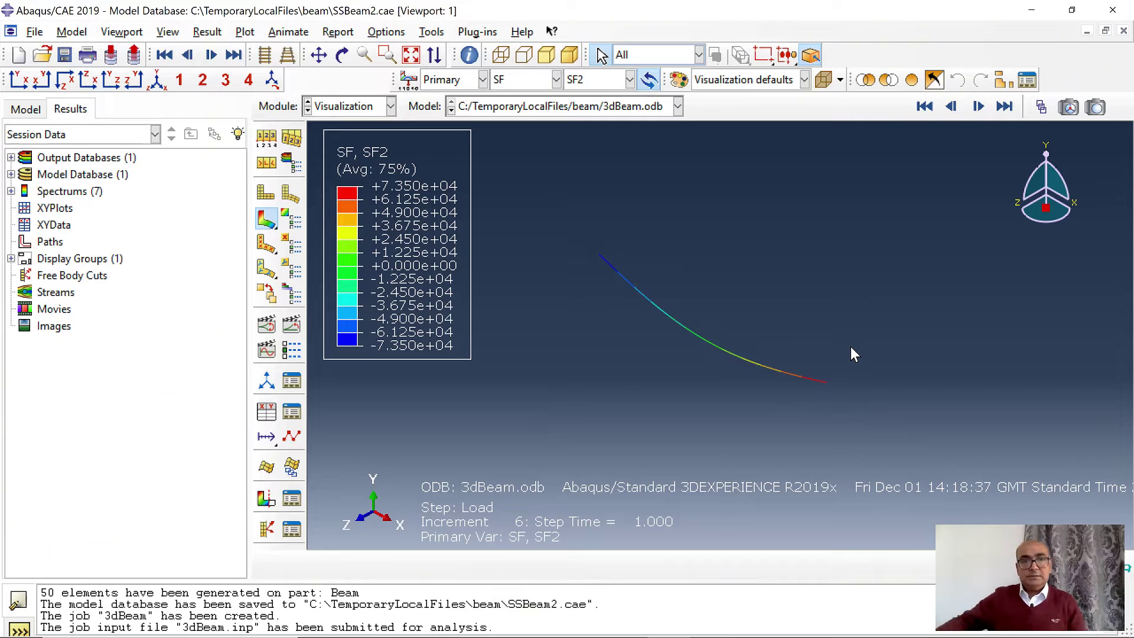
Cycle the contour through SM and NFORC2, ending on nodal force NFORC6.
left_click(556, 79)
left_click(544, 302)
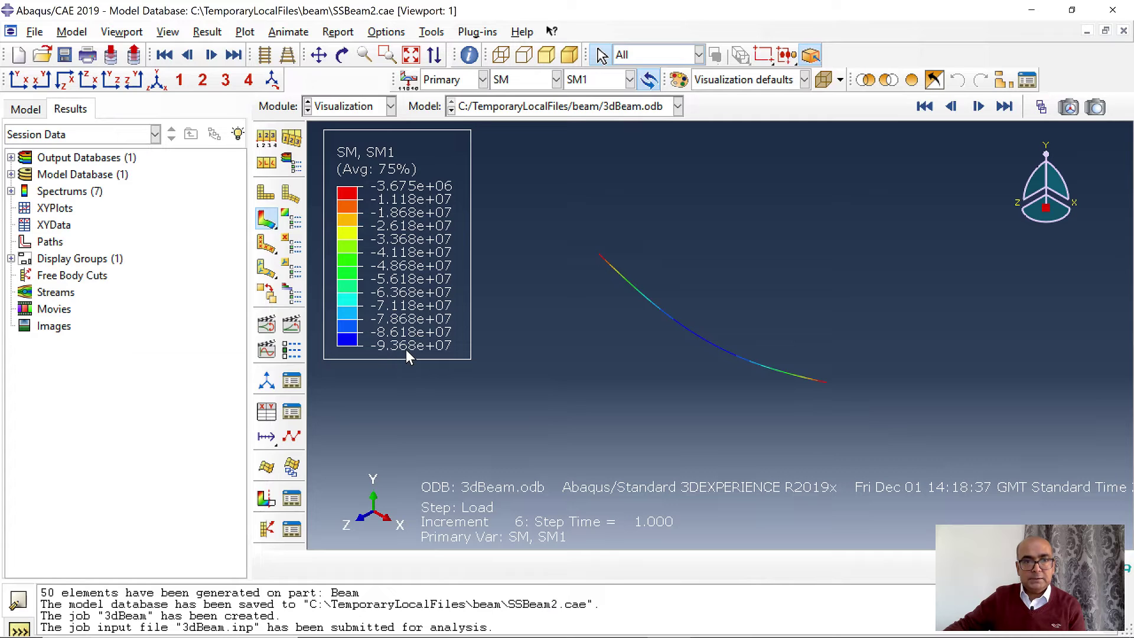
left_click(556, 81)
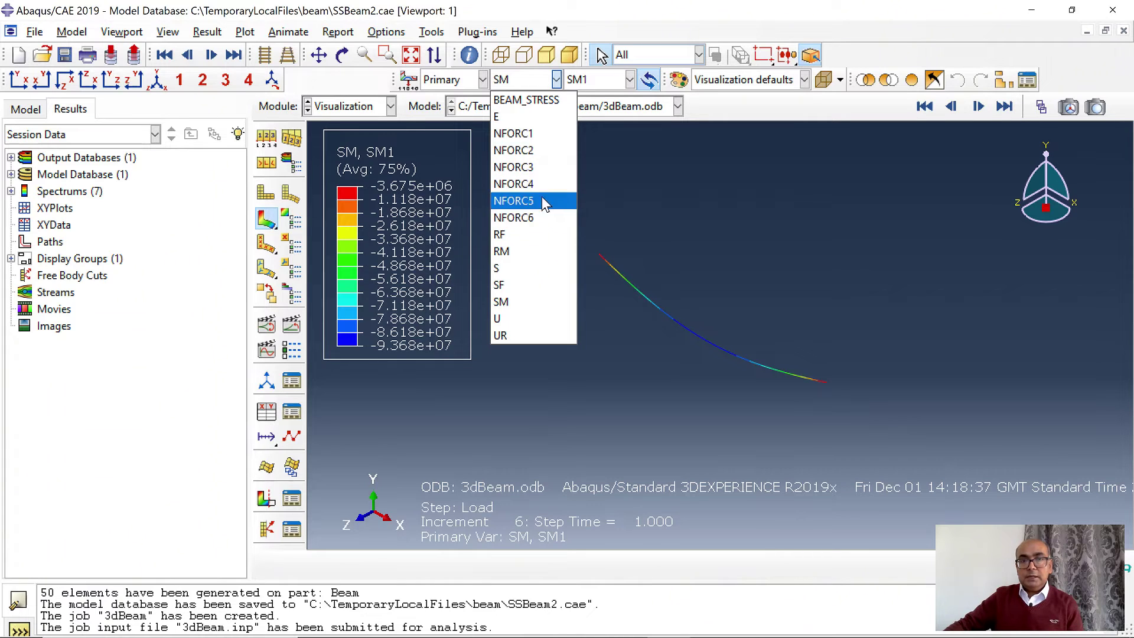
left_click(541, 156)
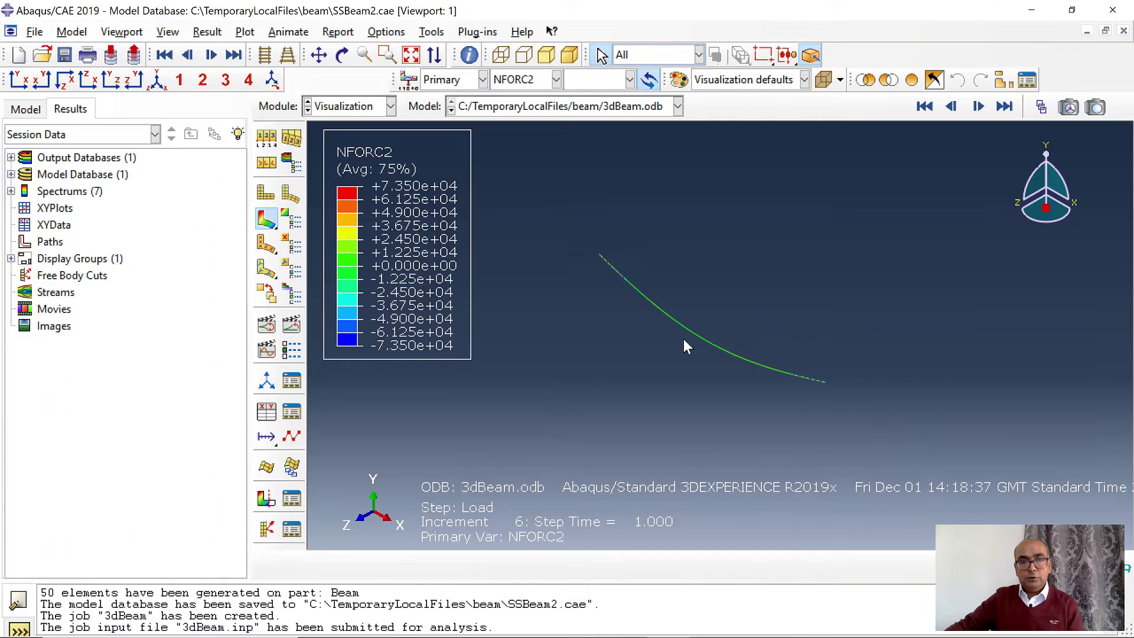
left_click(556, 80)
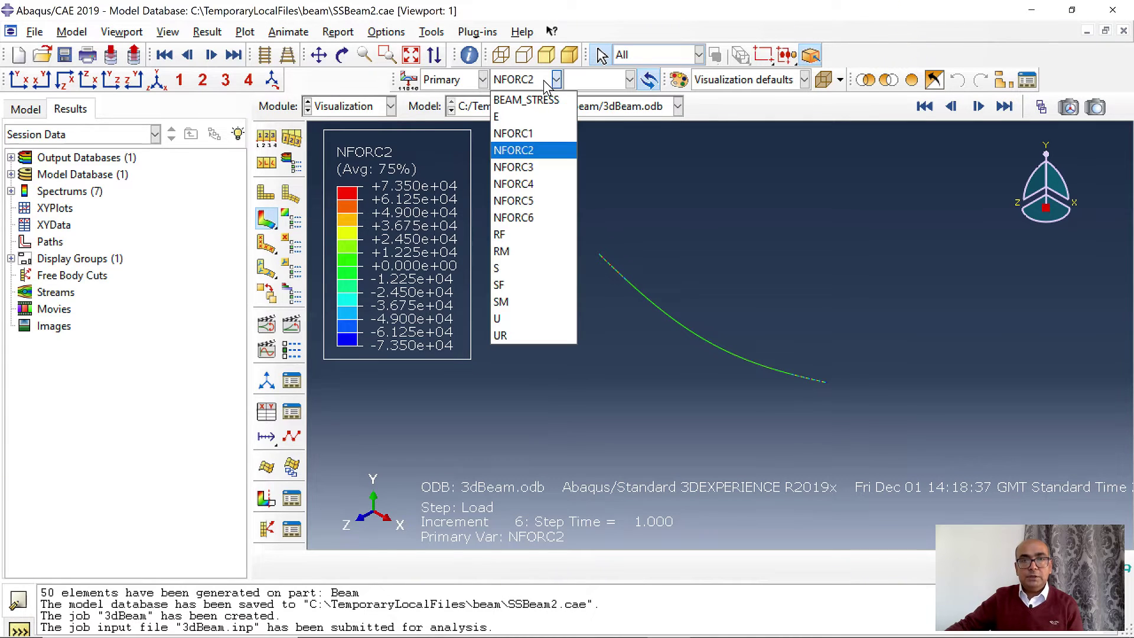
left_click(549, 230)
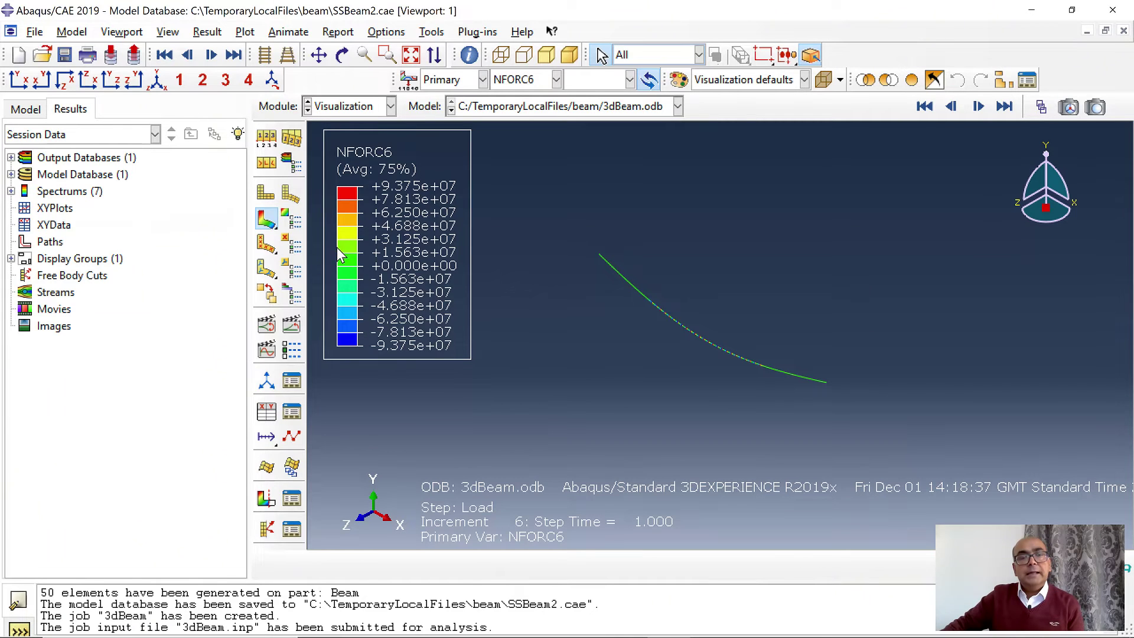
Create edge-list Path-1 picked by shortest distance from the beam's left end to its right end.
double_click(50, 242)
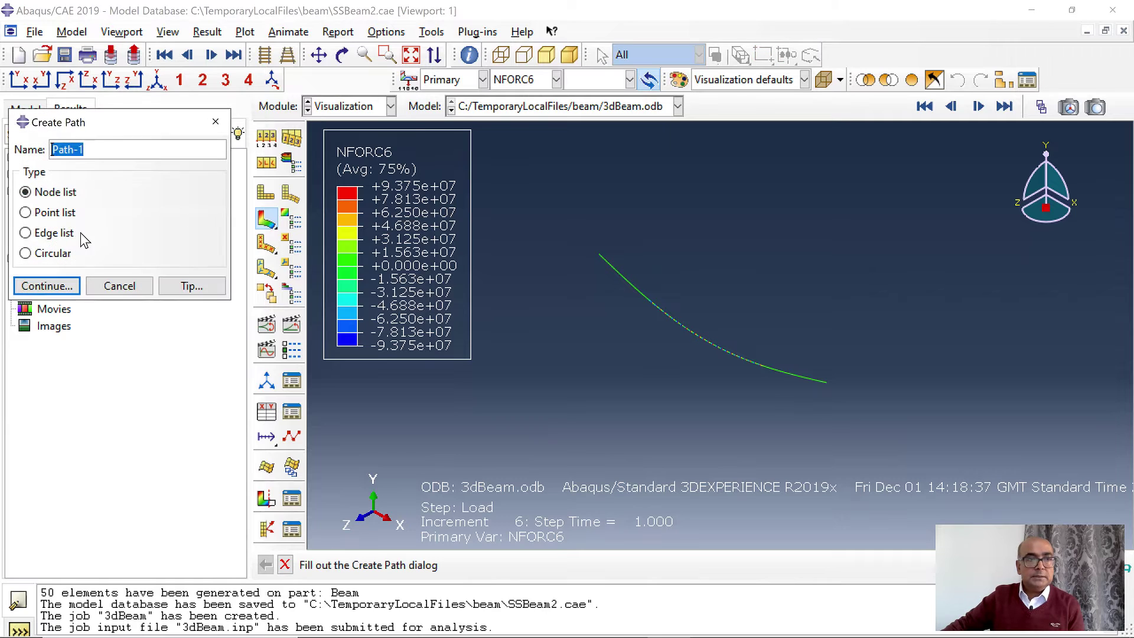
left_click(52, 233)
left_click(64, 287)
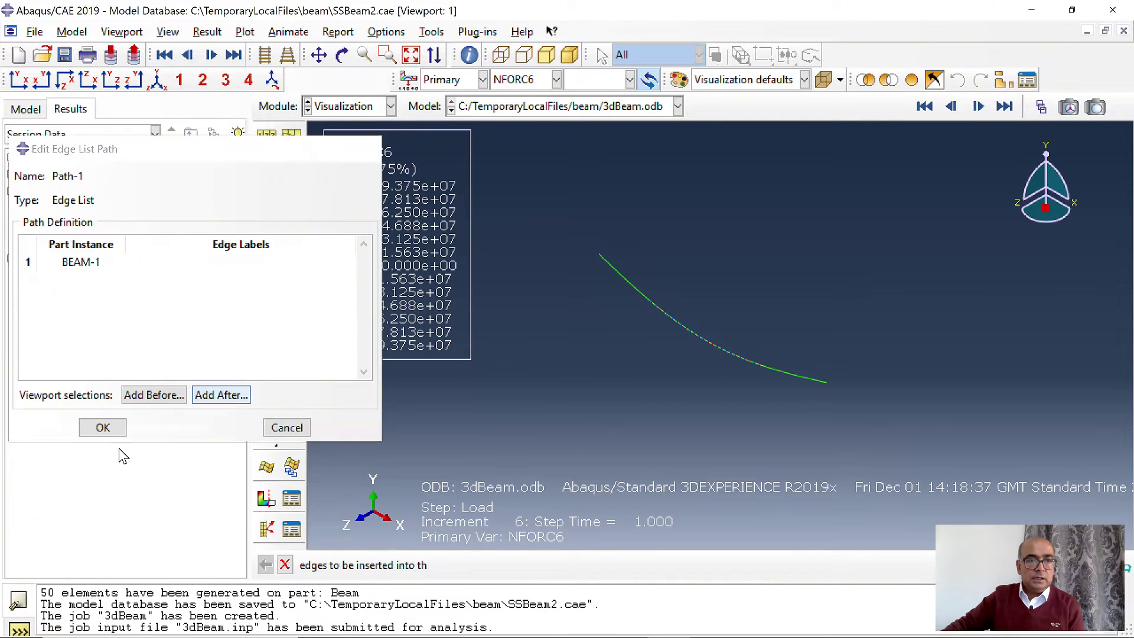
left_click(223, 393)
left_click(19, 81)
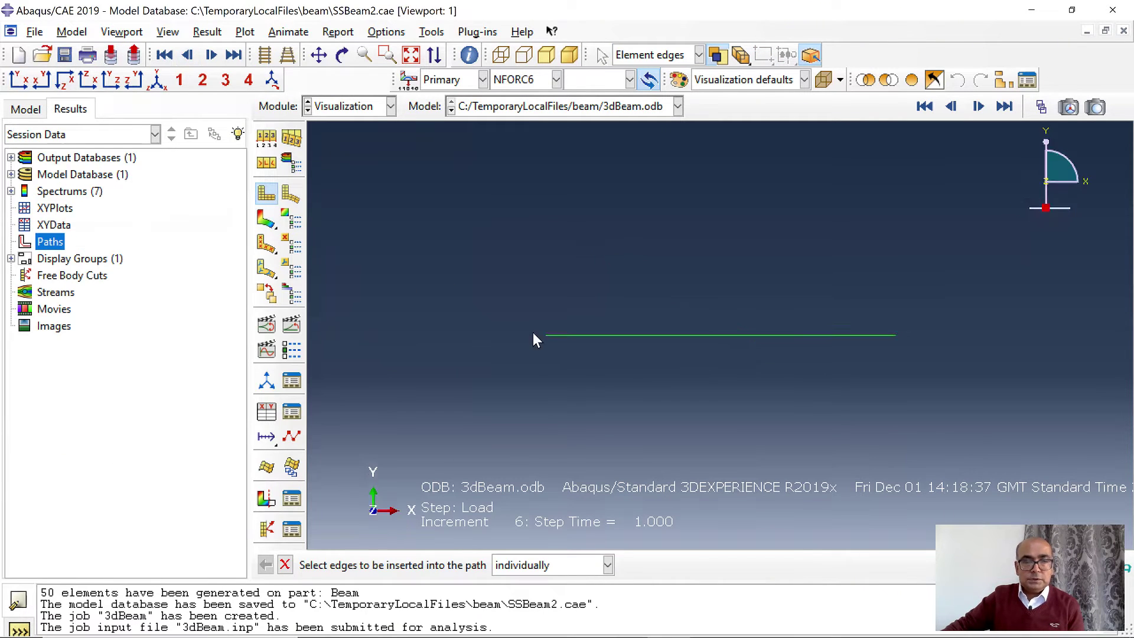
left_click(607, 565)
left_click(556, 619)
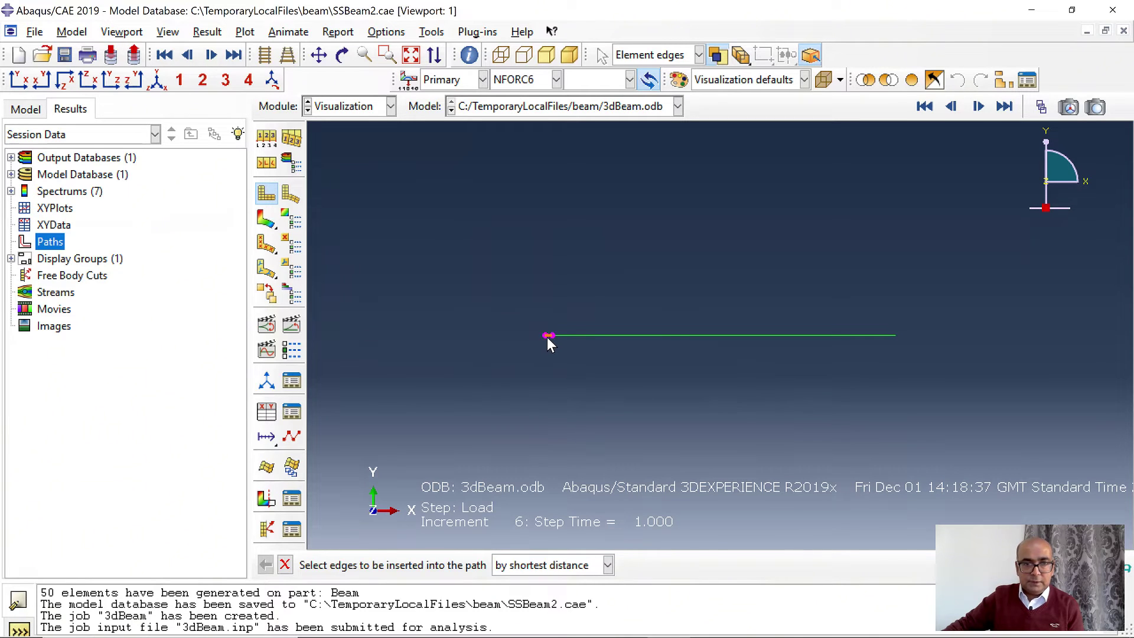
left_click(547, 337)
left_click(894, 334)
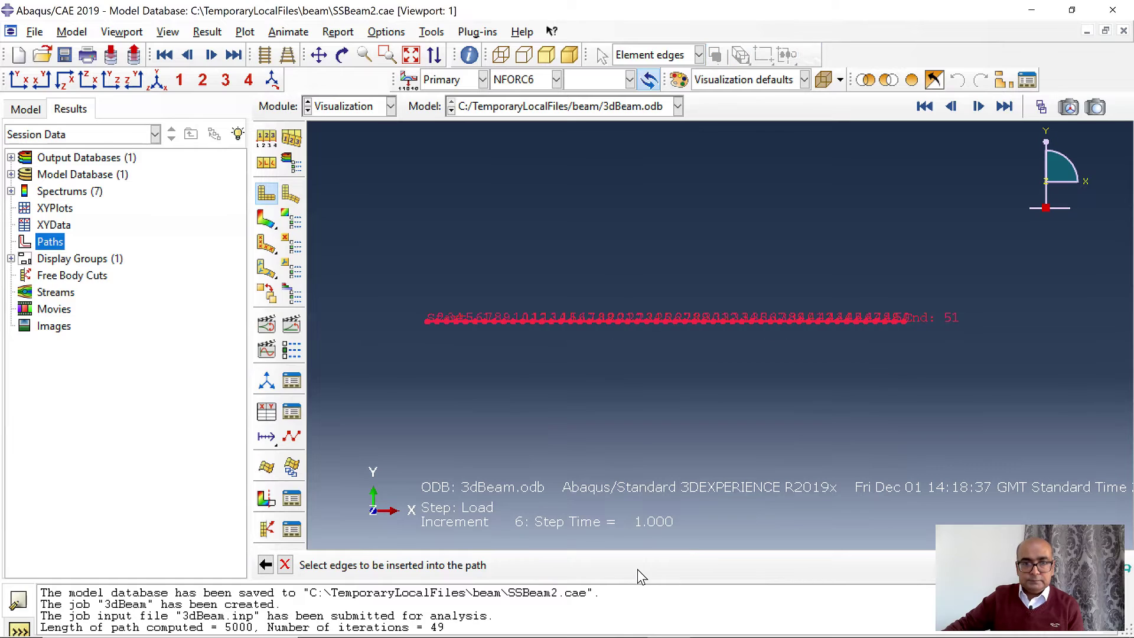
left_click(634, 565)
left_click(101, 429)
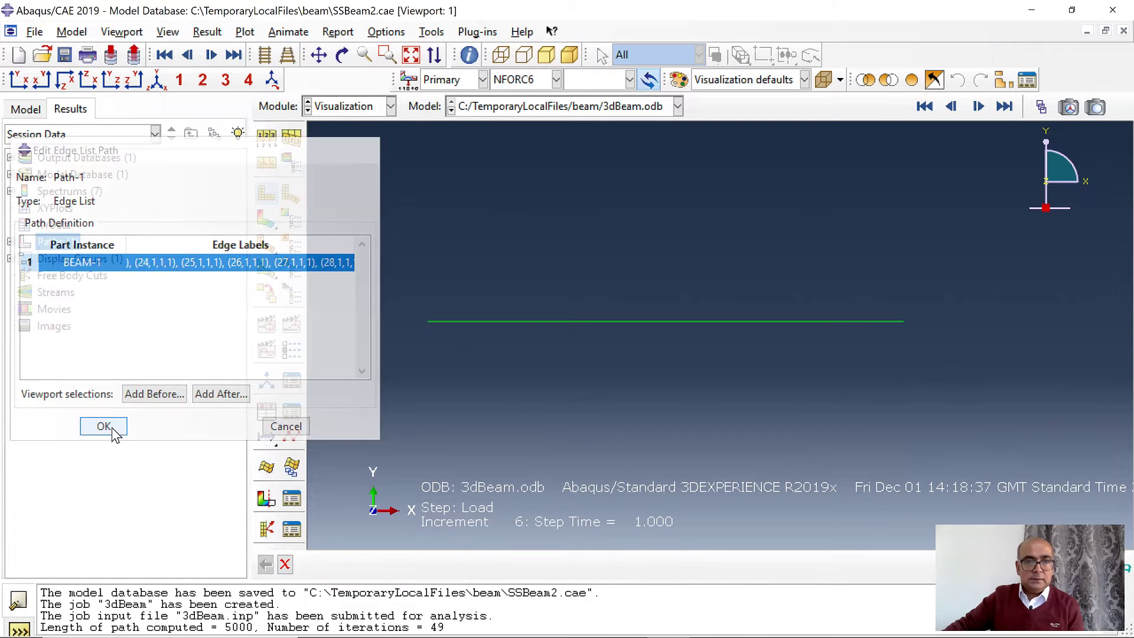
Plot section moment SM1 along Path-1 at Load step frame 6 and save it as 'Moment'.
double_click(73, 226)
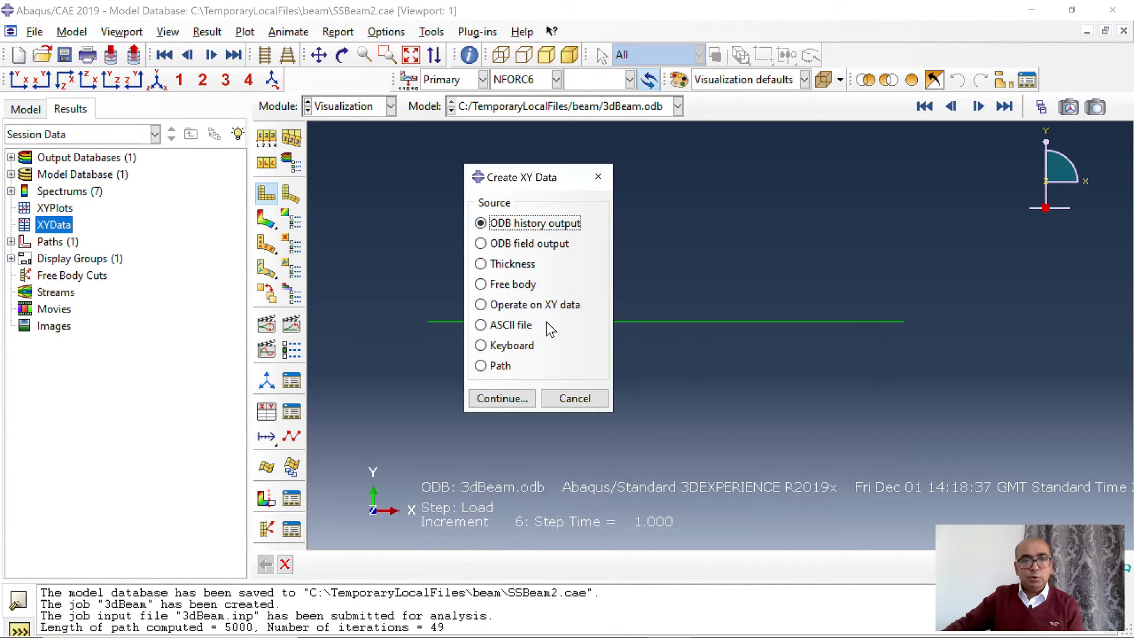
left_click(508, 371)
left_click(507, 392)
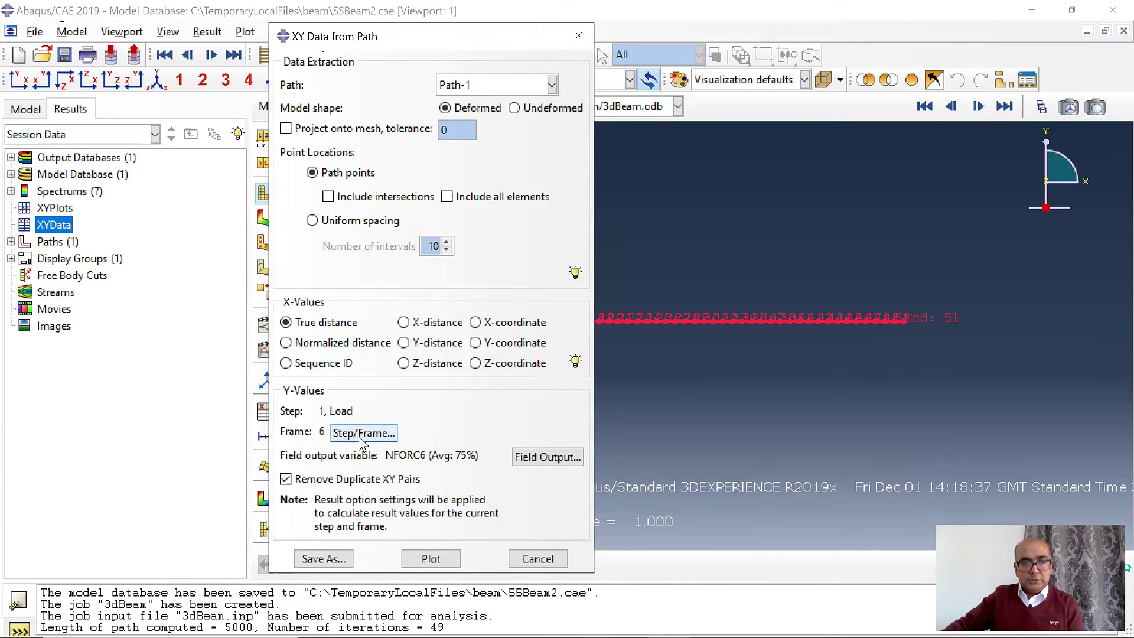
left_click(362, 434)
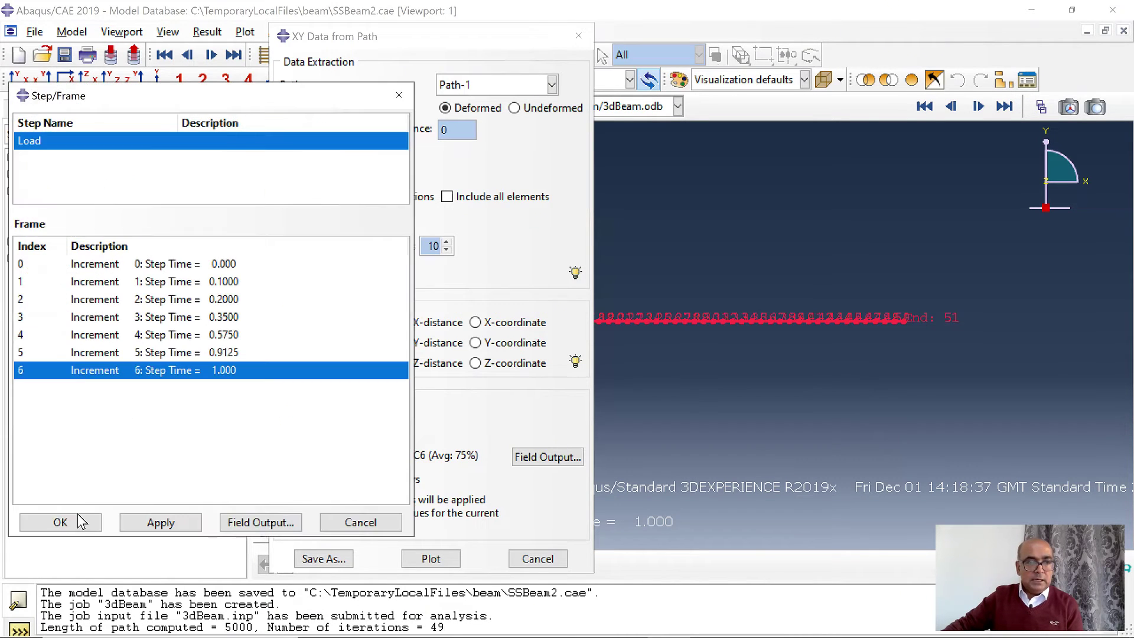
left_click(261, 522)
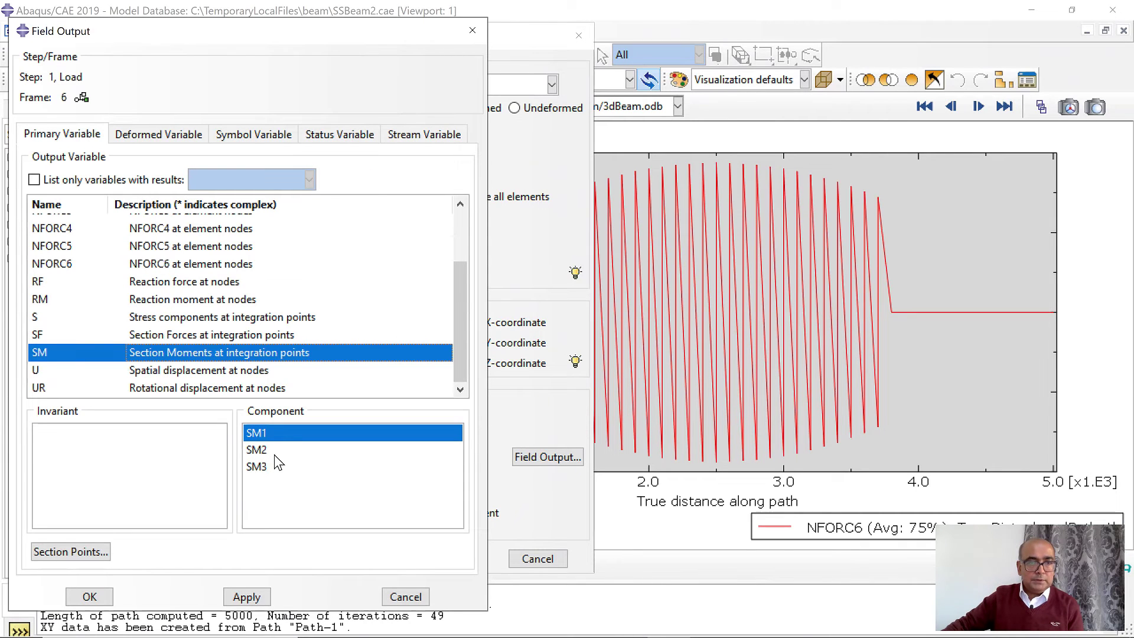
left_click(246, 597)
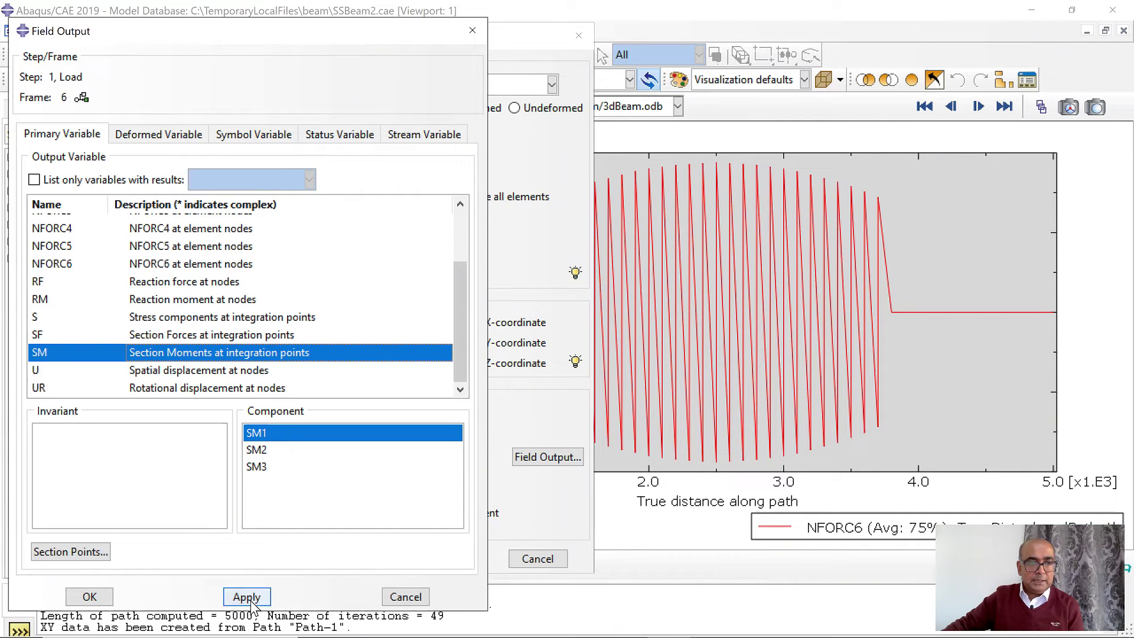
left_click(92, 598)
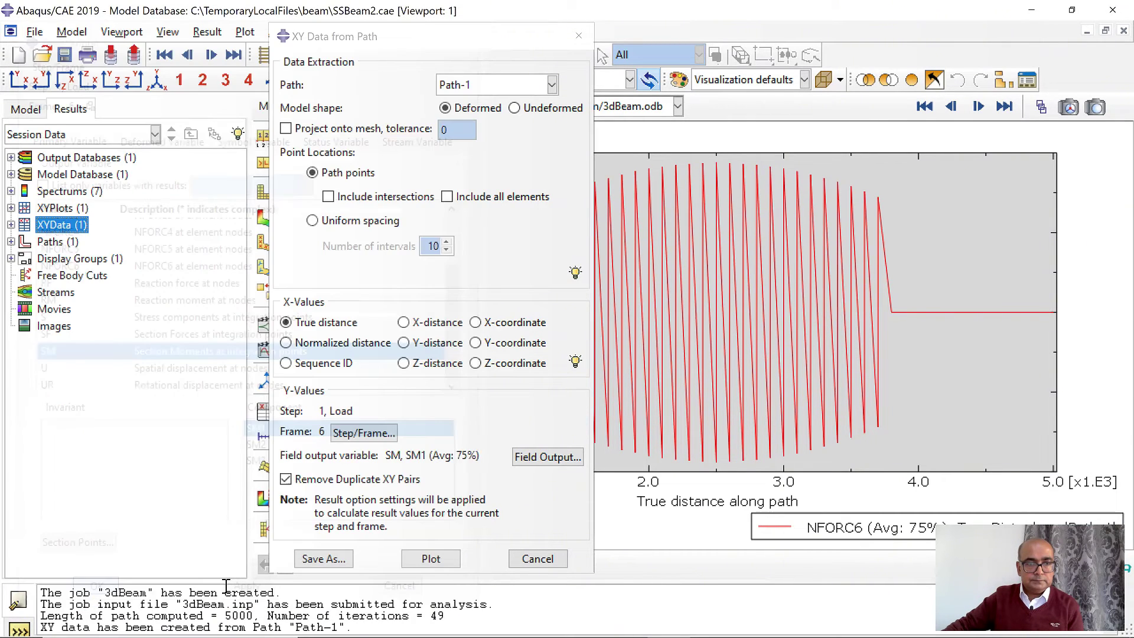
left_click(432, 558)
left_click(324, 559)
type("Moment")
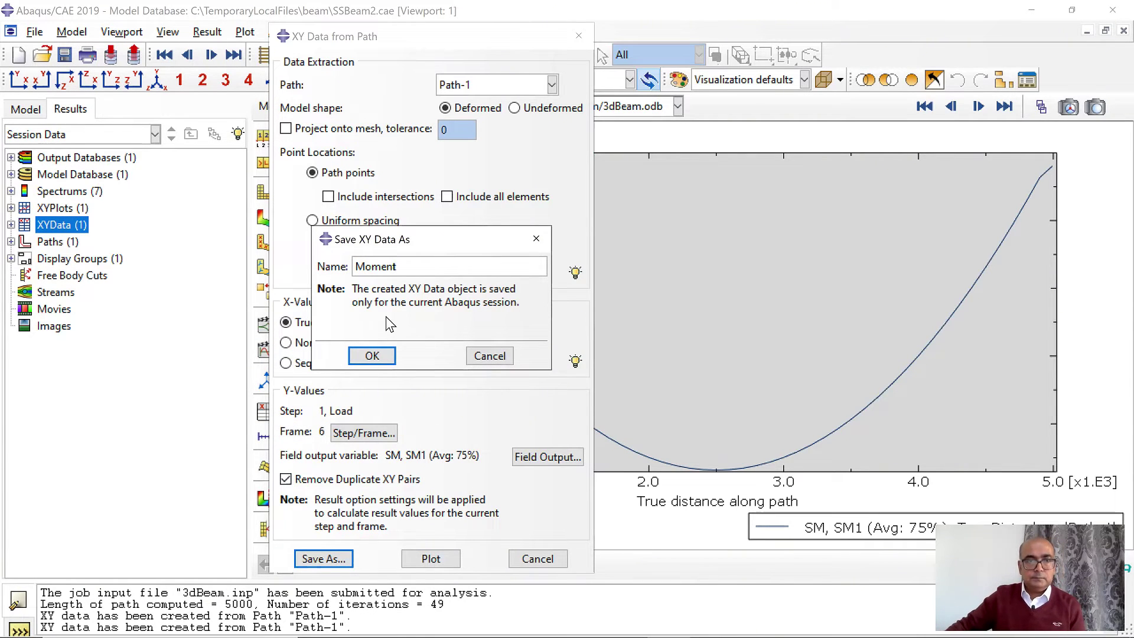
left_click(372, 355)
Plot shear force SF2 along the path and save it as 'Shear force'.
left_click(565, 463)
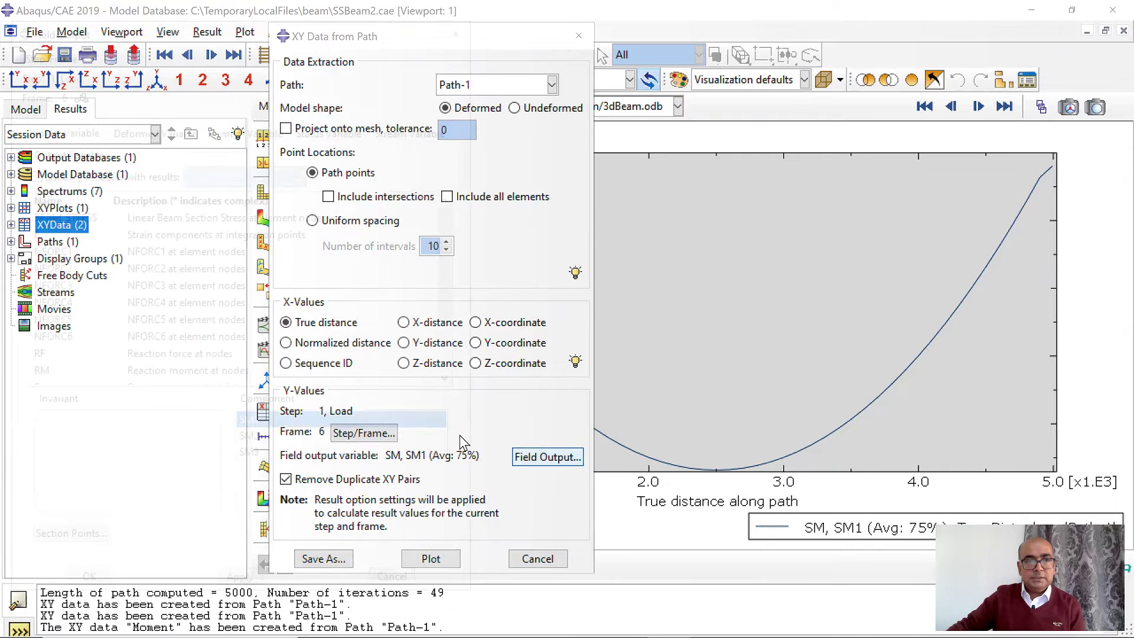
scroll(94, 366, "down", 2)
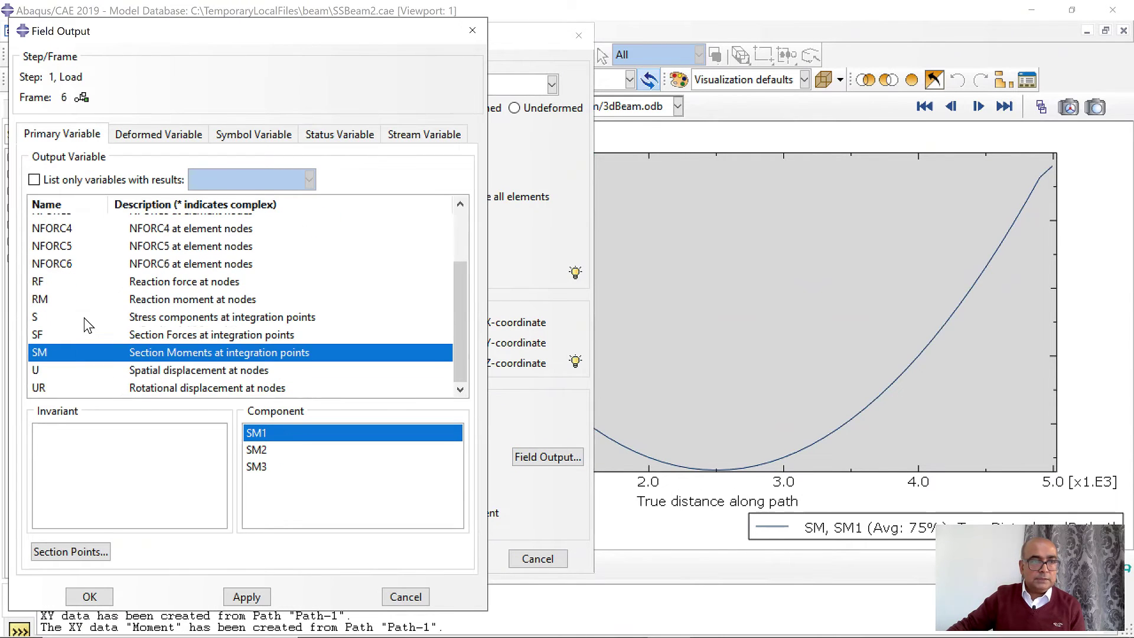
left_click(71, 334)
left_click(282, 450)
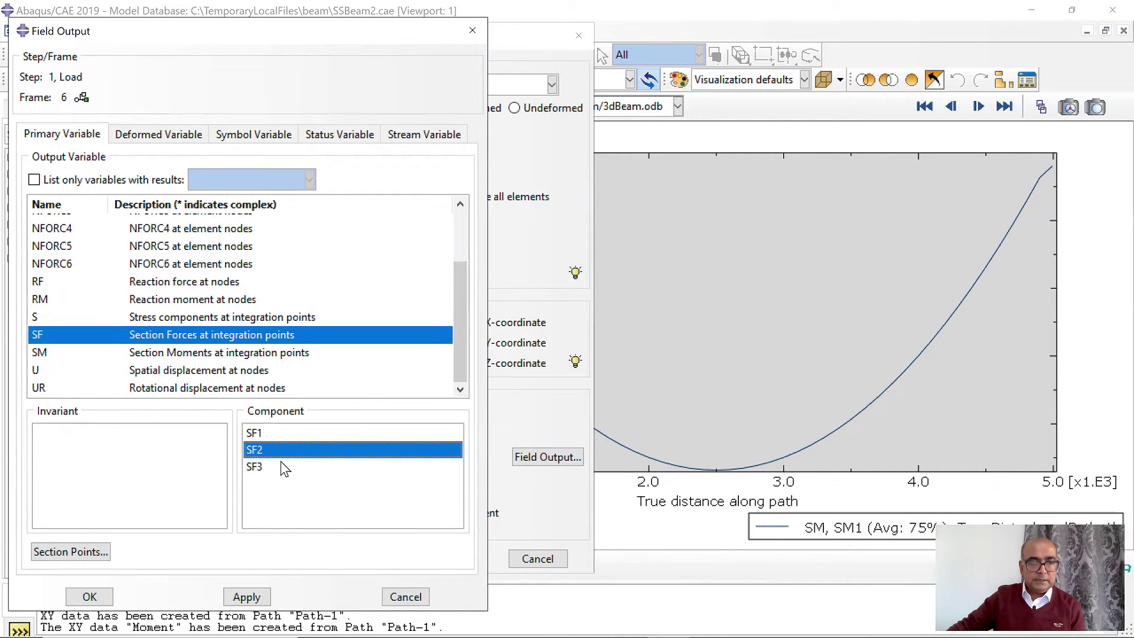
left_click(244, 597)
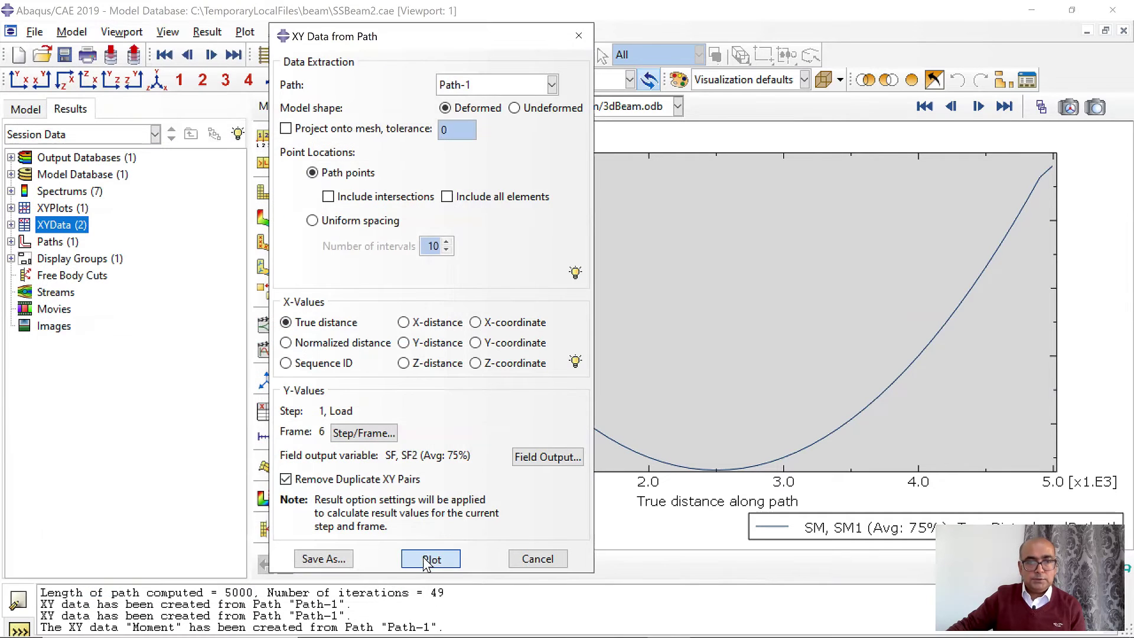
left_click(427, 559)
left_click(323, 559)
type("Shear force")
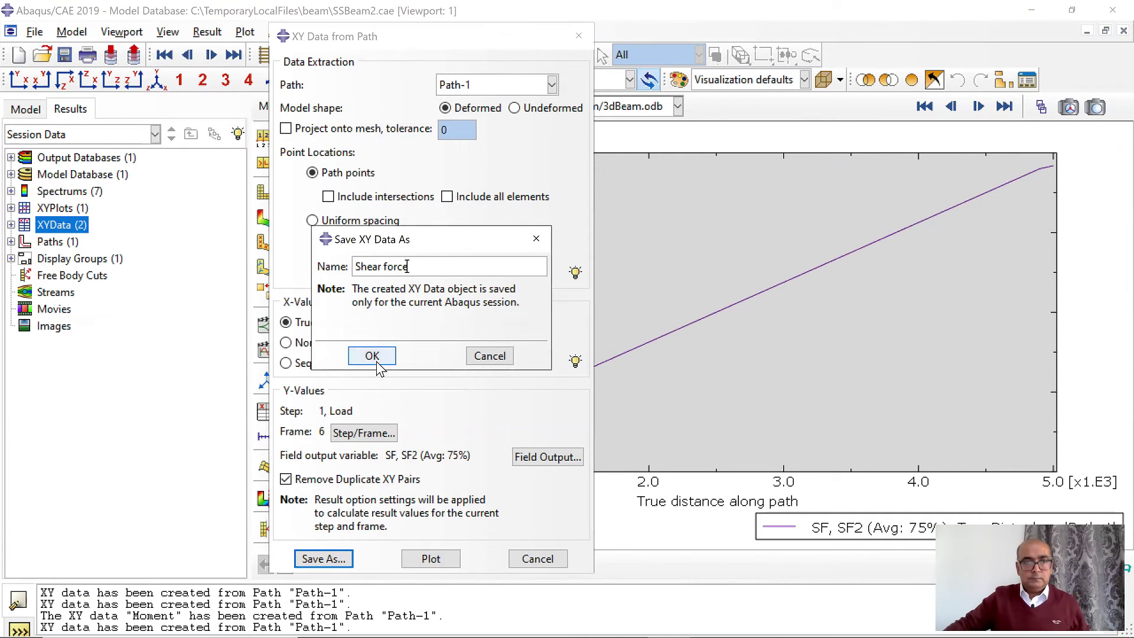
left_click(371, 355)
Plot vertical deflection U2 along the path and save it as 'defl'.
left_click(548, 457)
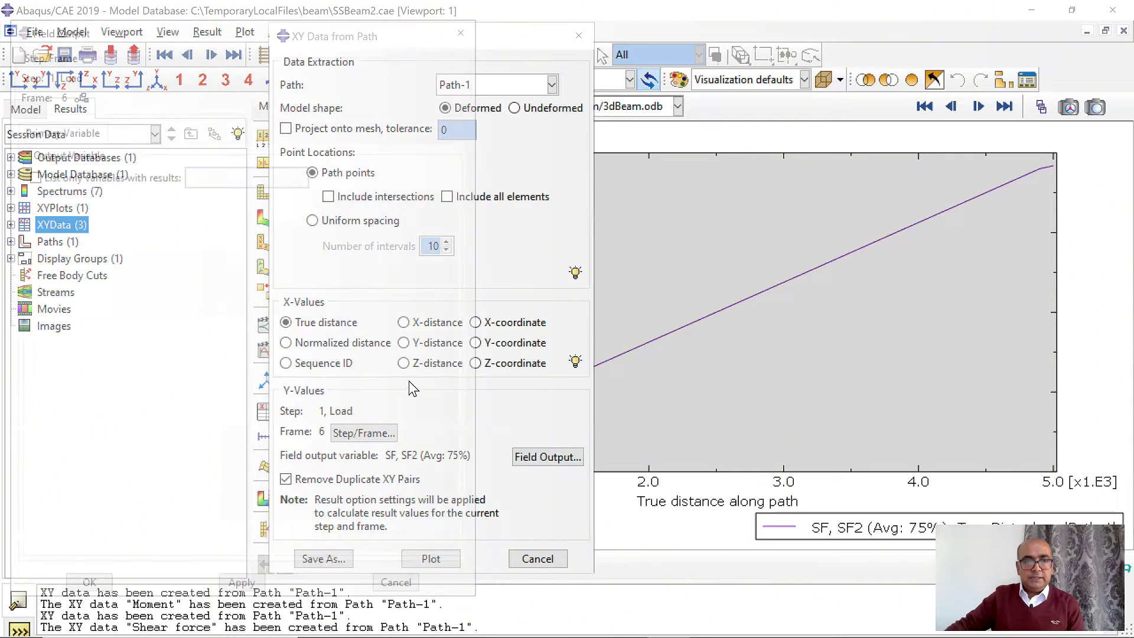
left_click(201, 370)
left_click(254, 450)
left_click(89, 597)
left_click(431, 559)
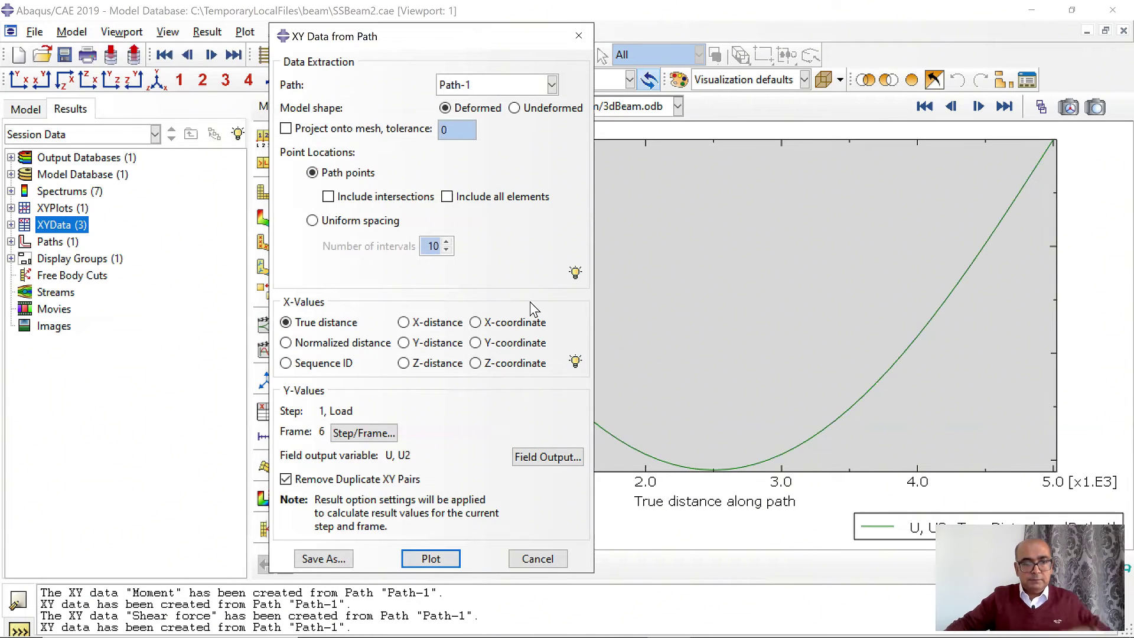
key("alt+s")
type("defl")
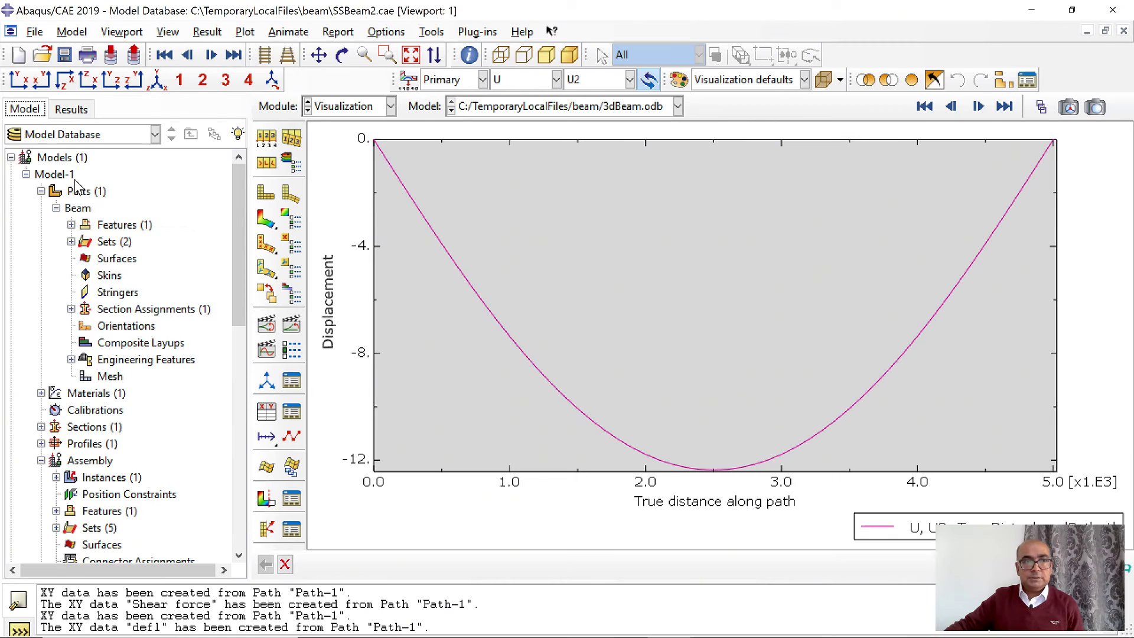
Copy the 3D_Beam model to a new model named 2D_Beam.
right_click(56, 174)
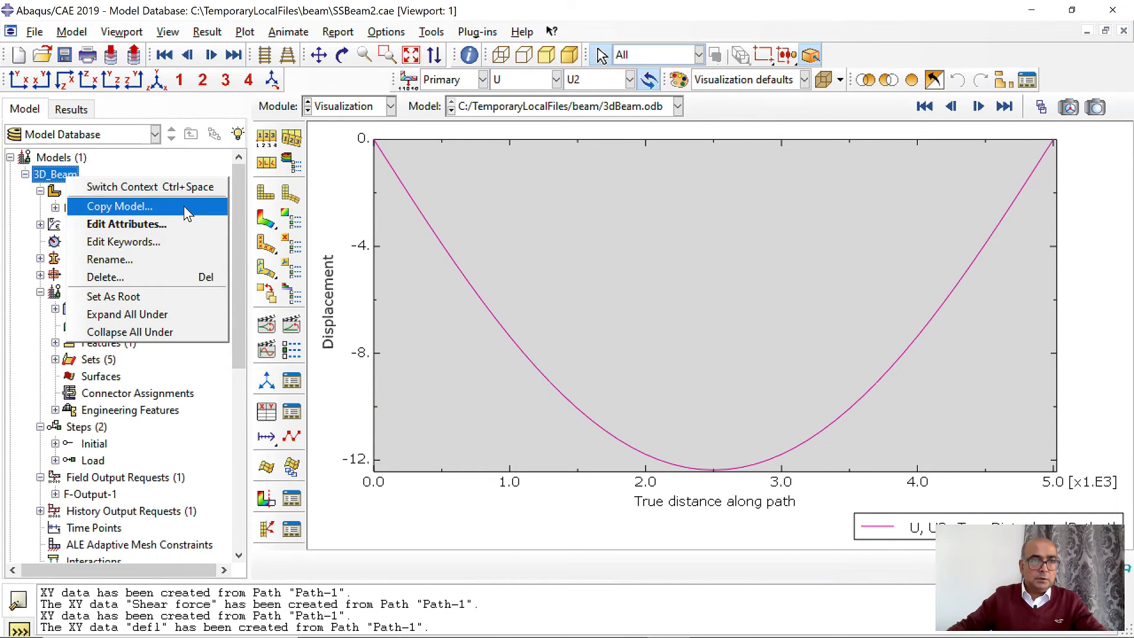
left_click(158, 205)
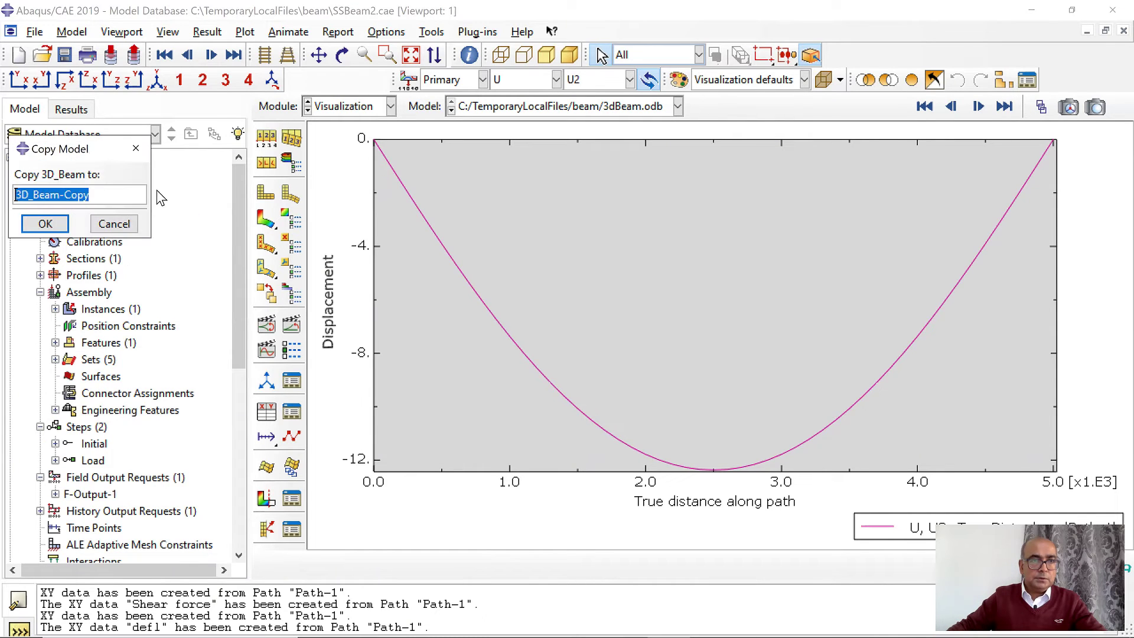
left_click(22, 200)
key("BackSpace")
type("2")
key("End")
key("BackSpace")
key("BackSpace")
key("BackSpace")
key("BackSpace")
key("BackSpace")
key("Return")
Delete the Beam part from the 2D_Beam model.
left_click(43, 176)
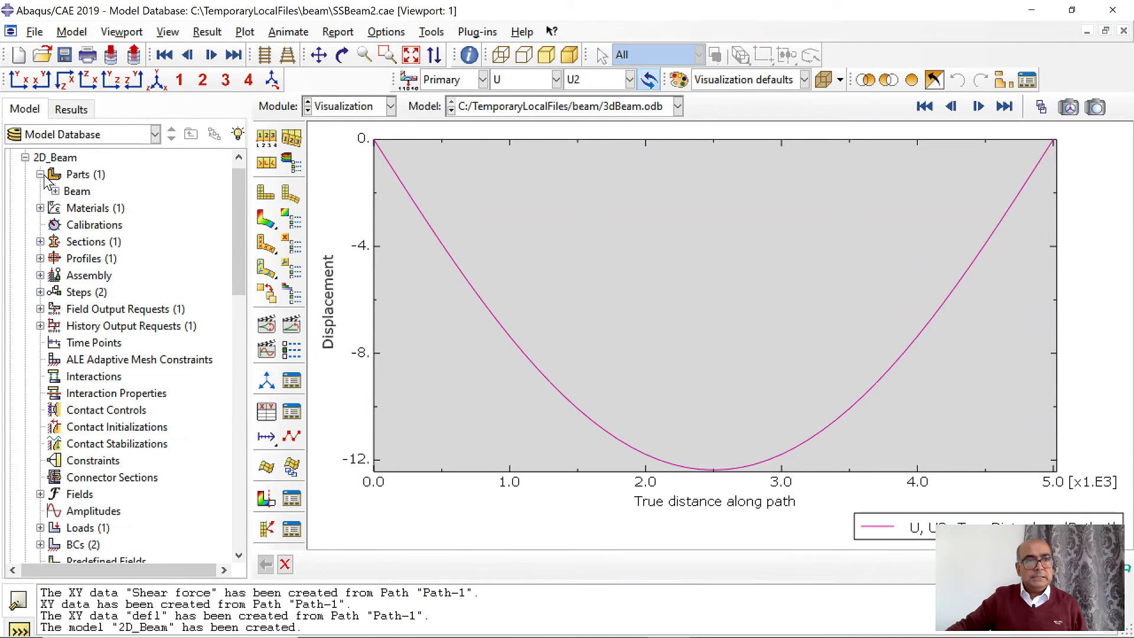
right_click(87, 198)
left_click(118, 291)
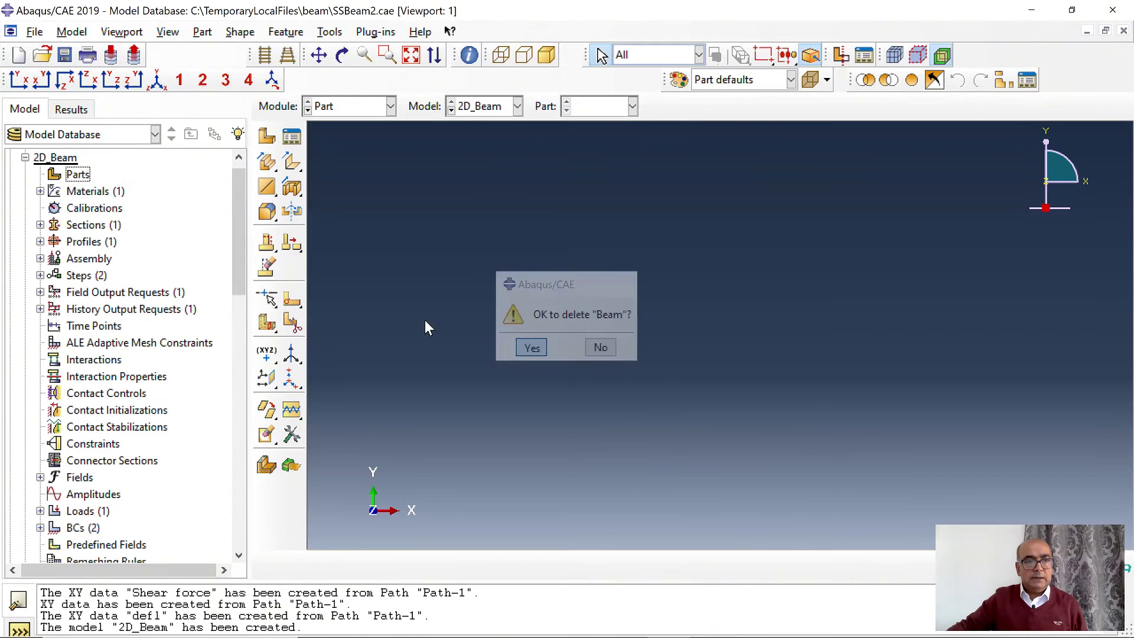
key("Return")
Create a new 2D planar wire part named Beam2d.
double_click(81, 178)
type("Beam2d")
left_click(82, 170)
left_click(49, 358)
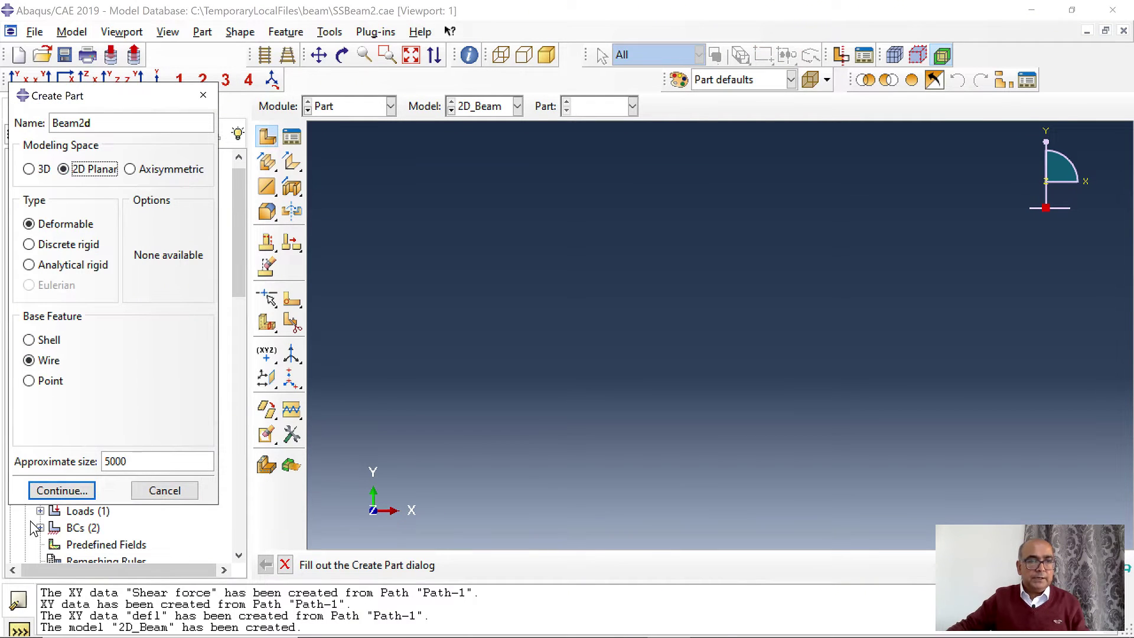
left_click(61, 490)
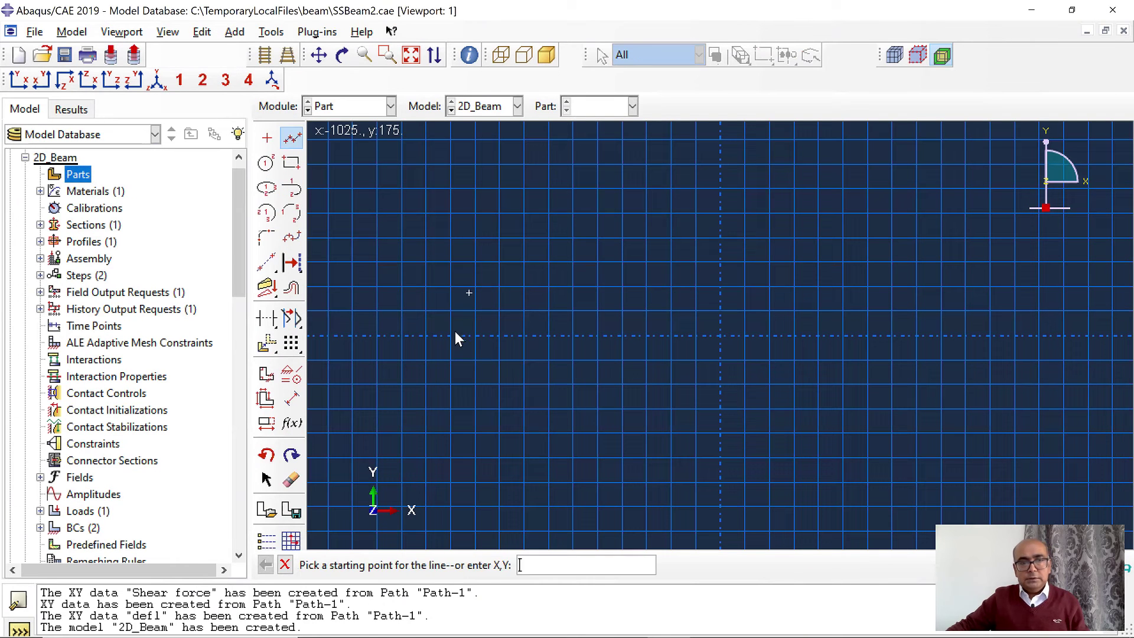
Sketch a single horizontal beam line, dimension its length, and finish the sketch.
left_click(426, 311)
left_click(874, 310)
middle_click(873, 311)
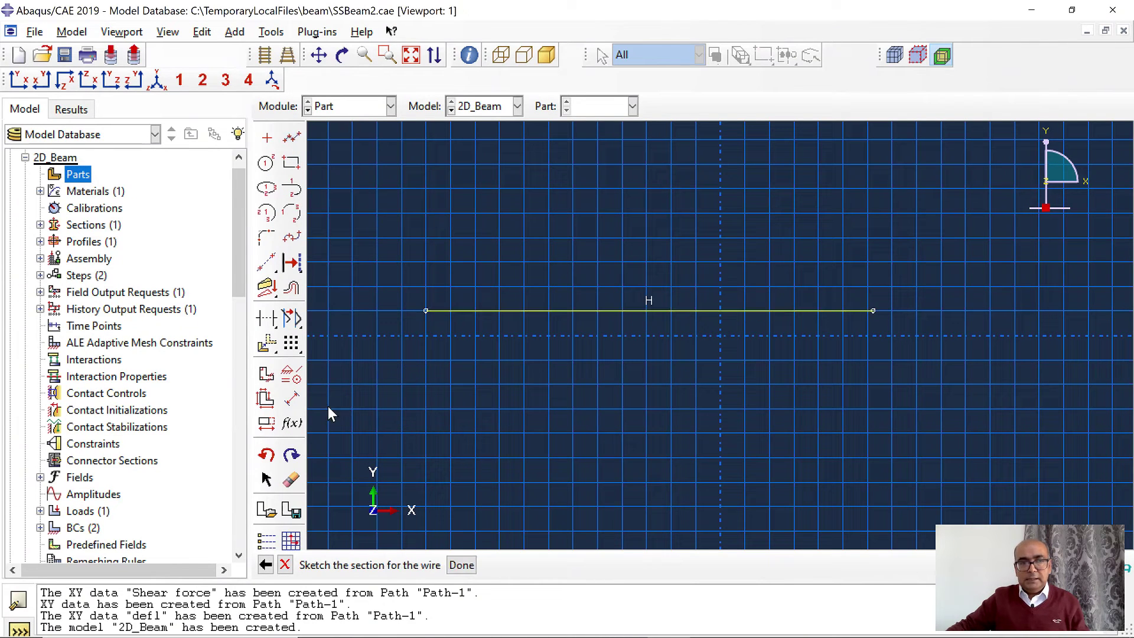
left_click(292, 399)
left_click(597, 310)
left_click(611, 244)
type("5000")
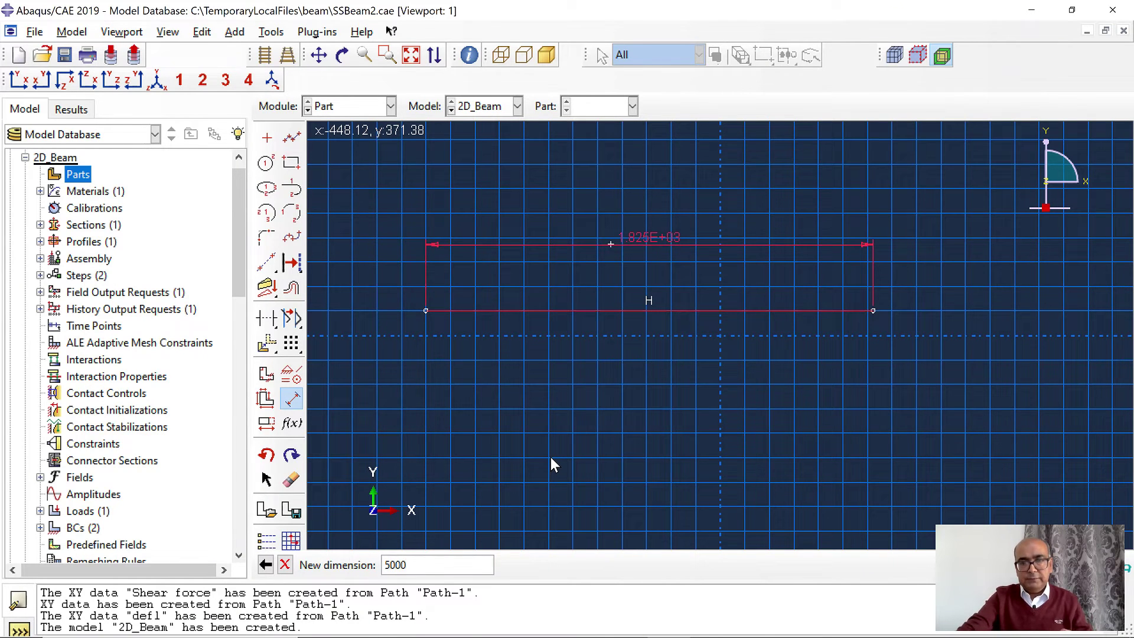
key("Return")
right_click(557, 441)
left_click(632, 522)
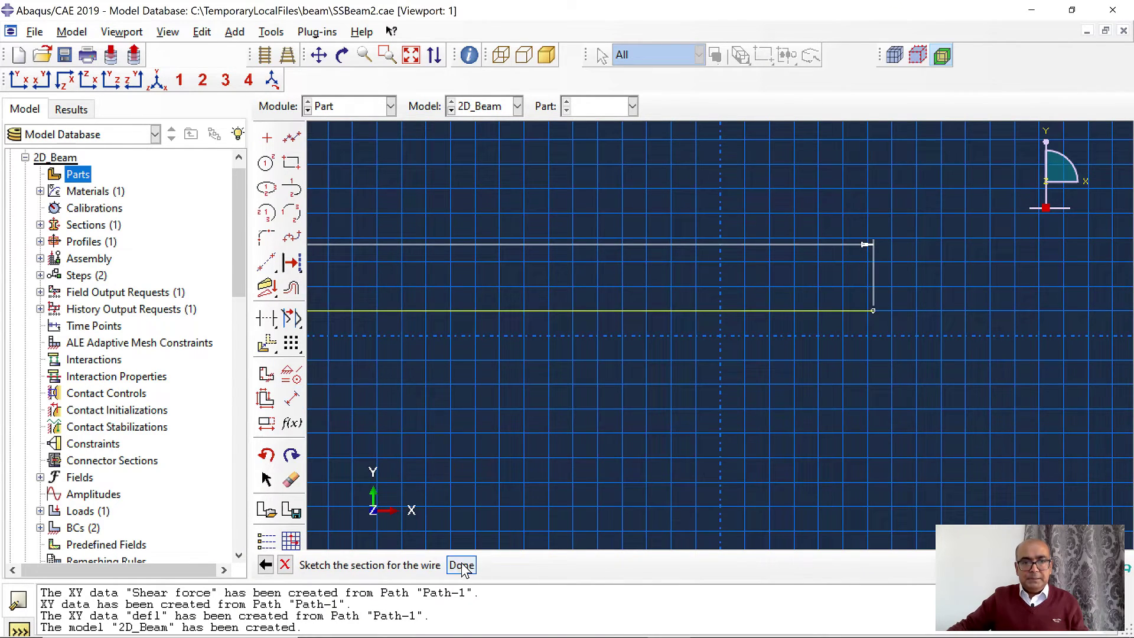
left_click(466, 565)
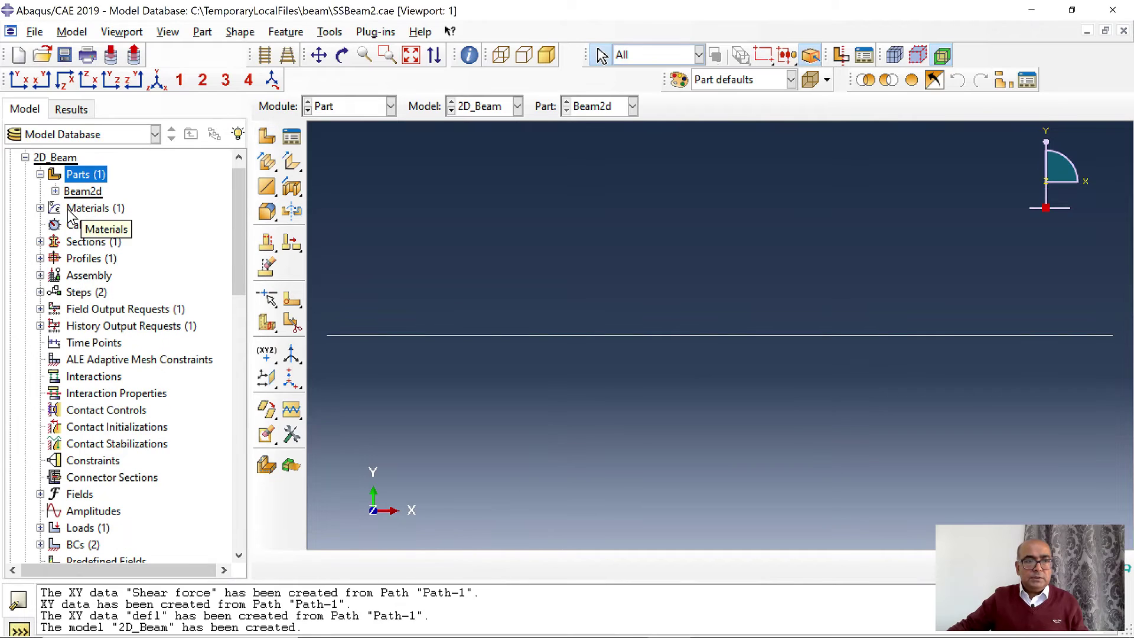
Assign BeamSection to the Beam2d line.
double_click(86, 241)
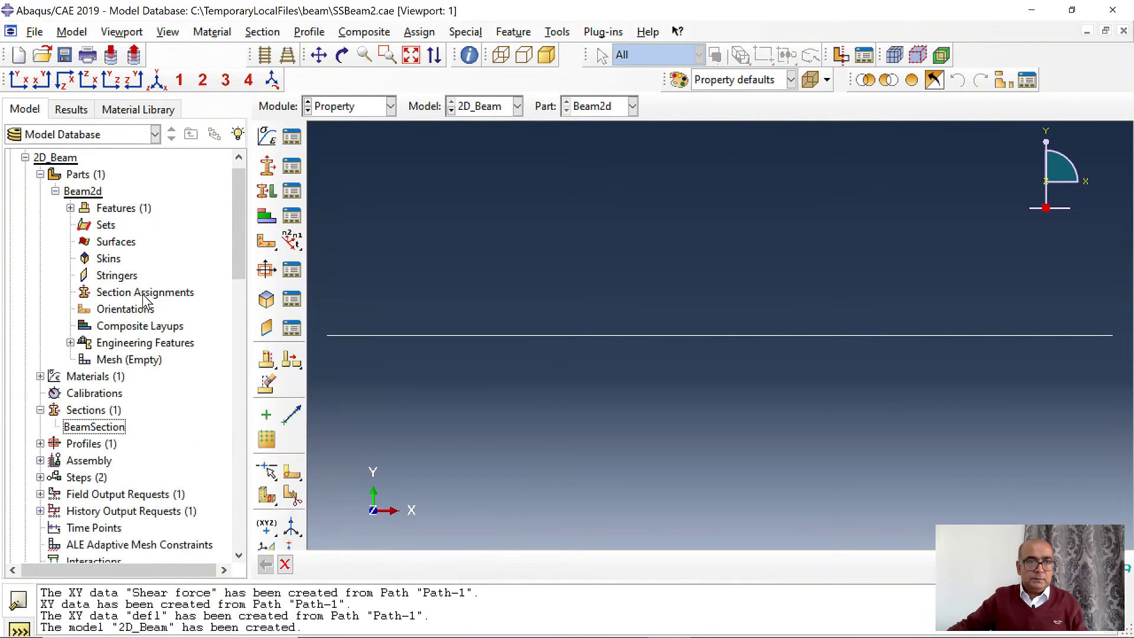
double_click(144, 293)
left_click(581, 335)
left_click(673, 564)
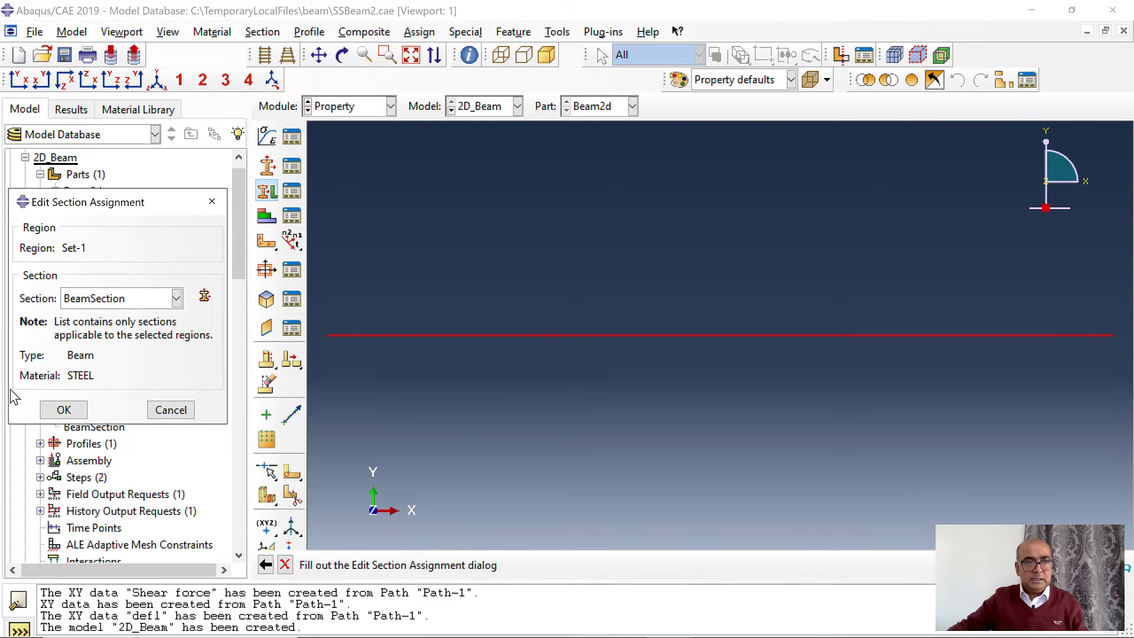
left_click(64, 411)
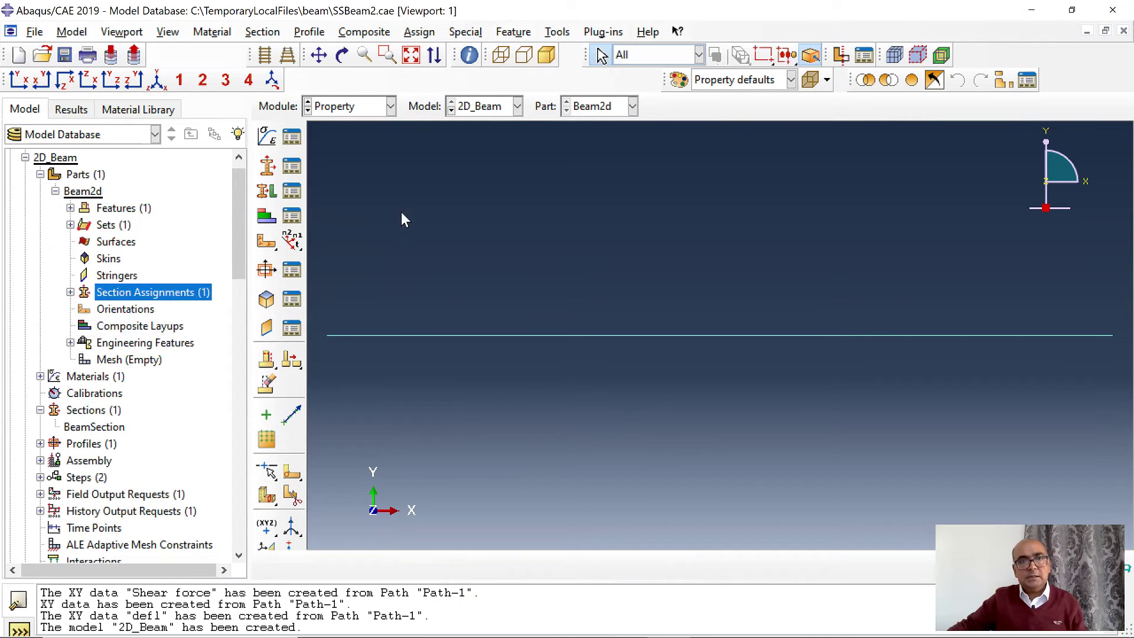
Assign a beam section orientation to the line with the default n1 direction.
left_click(419, 31)
left_click(452, 66)
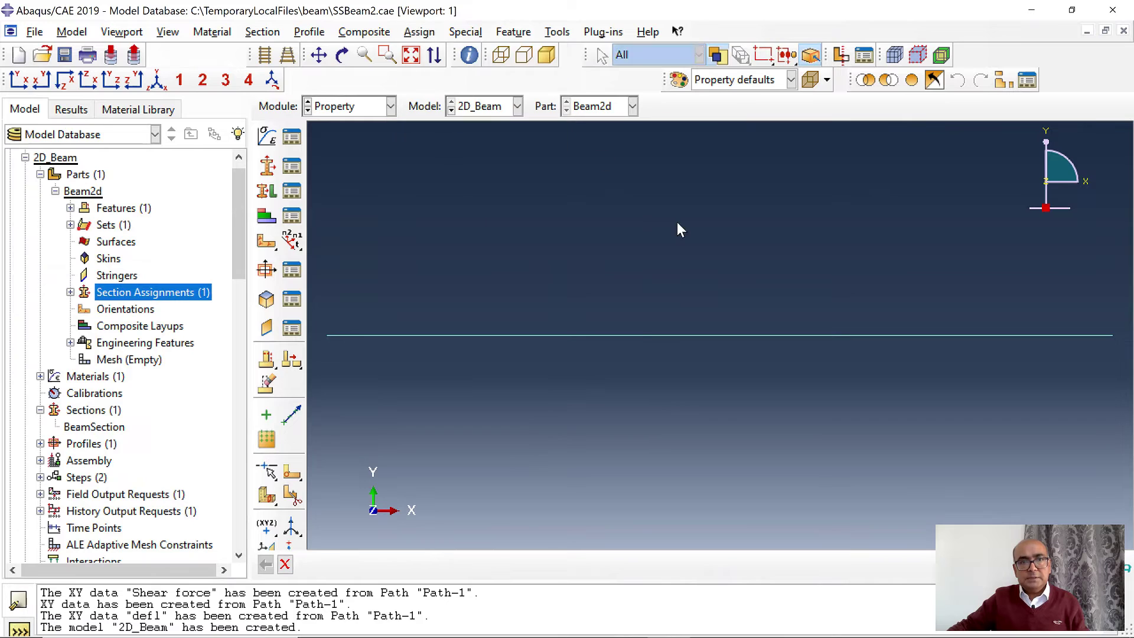
left_click(644, 335)
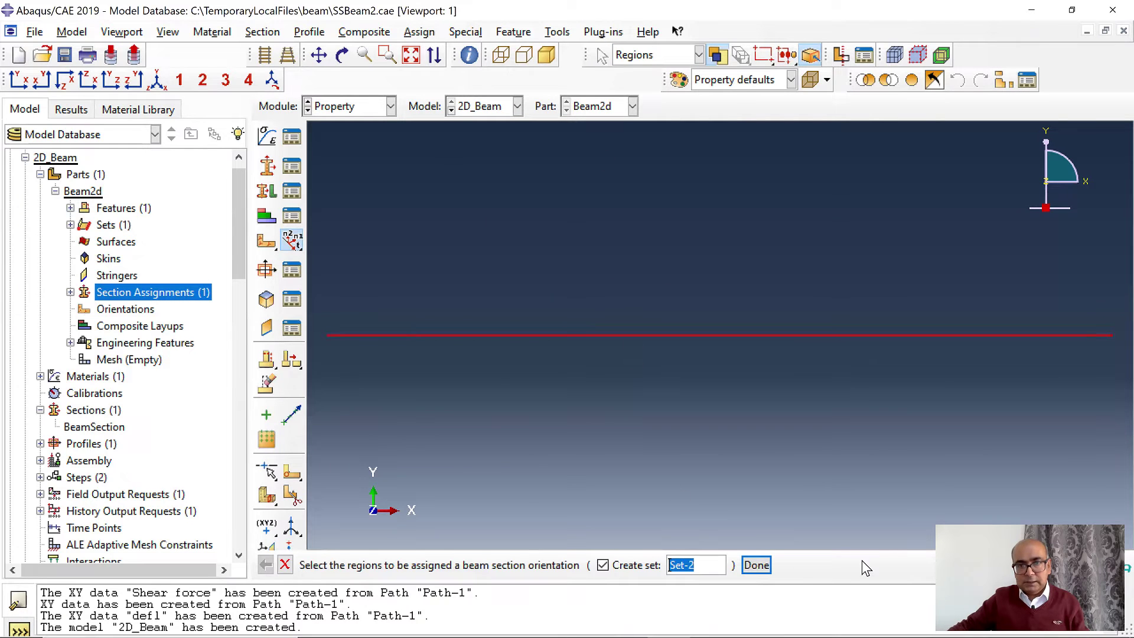
left_click(758, 567)
key("Return")
left_click(444, 565)
Create the Beam2d-1 instance in the assembly.
scroll(41, 313, "down", 3)
left_click(40, 309)
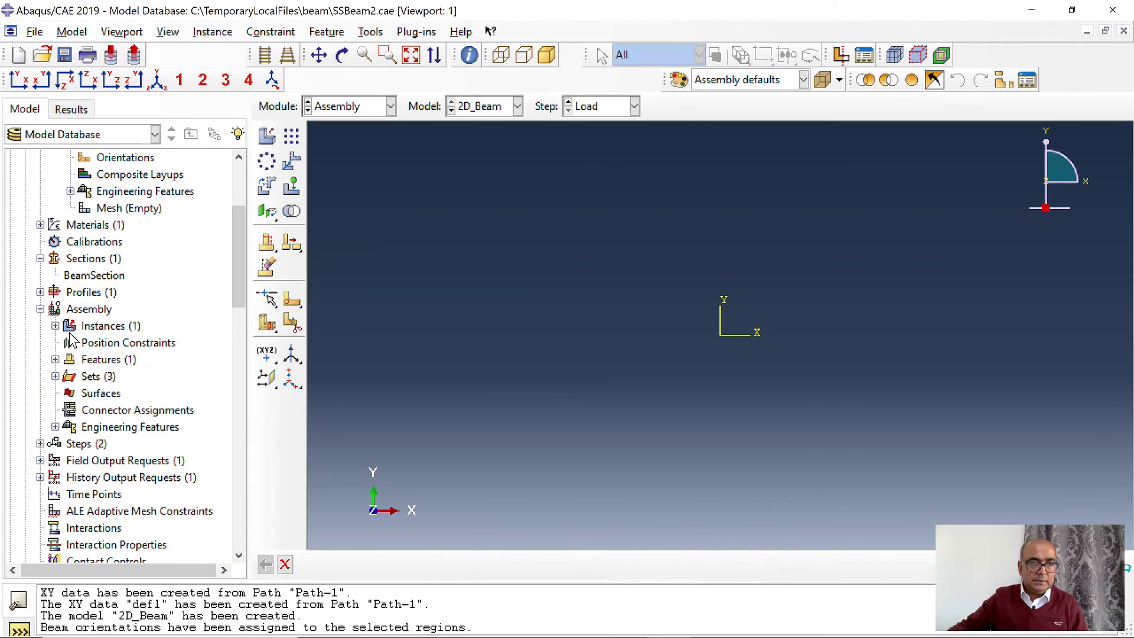
double_click(105, 326)
left_click(61, 440)
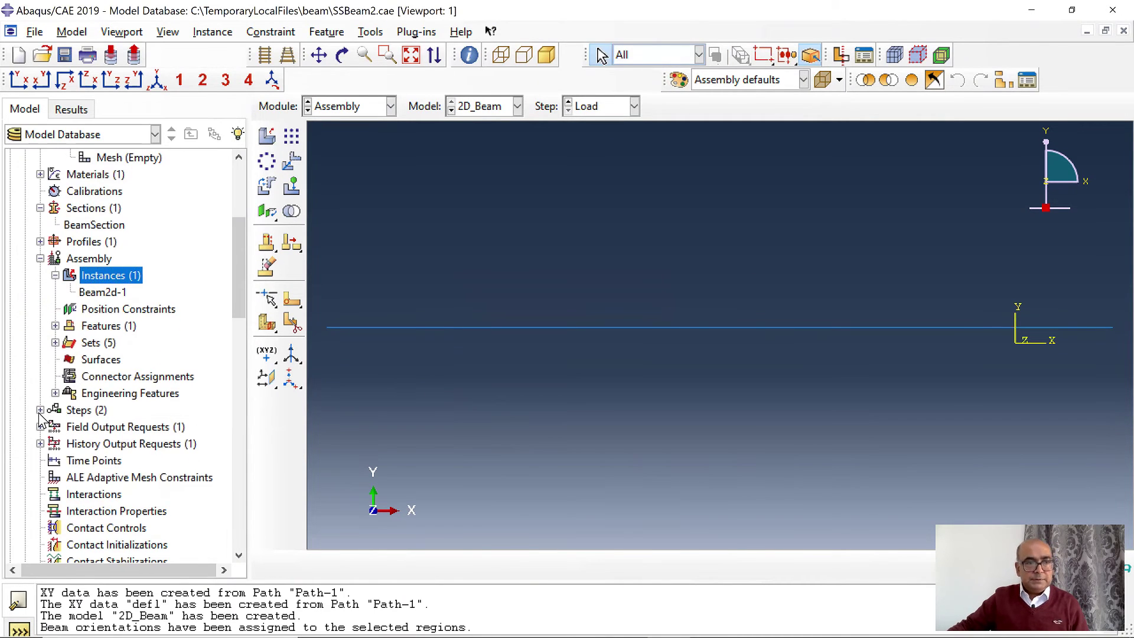
Review and accept the Load step and F-Output-1 field output settings.
left_click(39, 410)
double_click(93, 444)
left_click(400, 99)
left_click(437, 520)
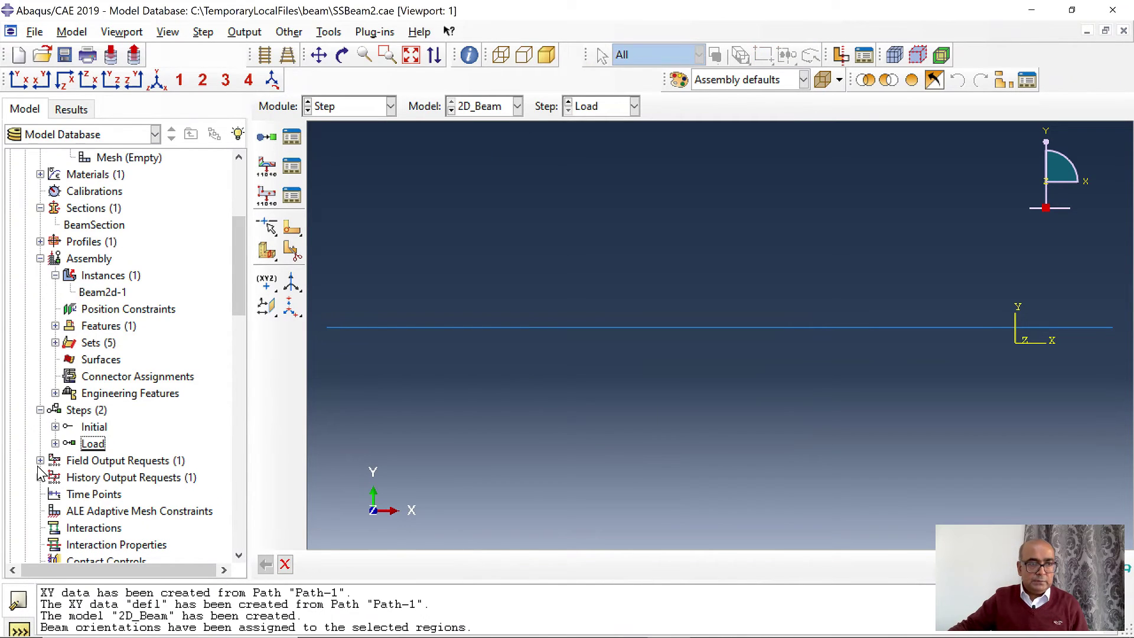
left_click(39, 460)
double_click(98, 477)
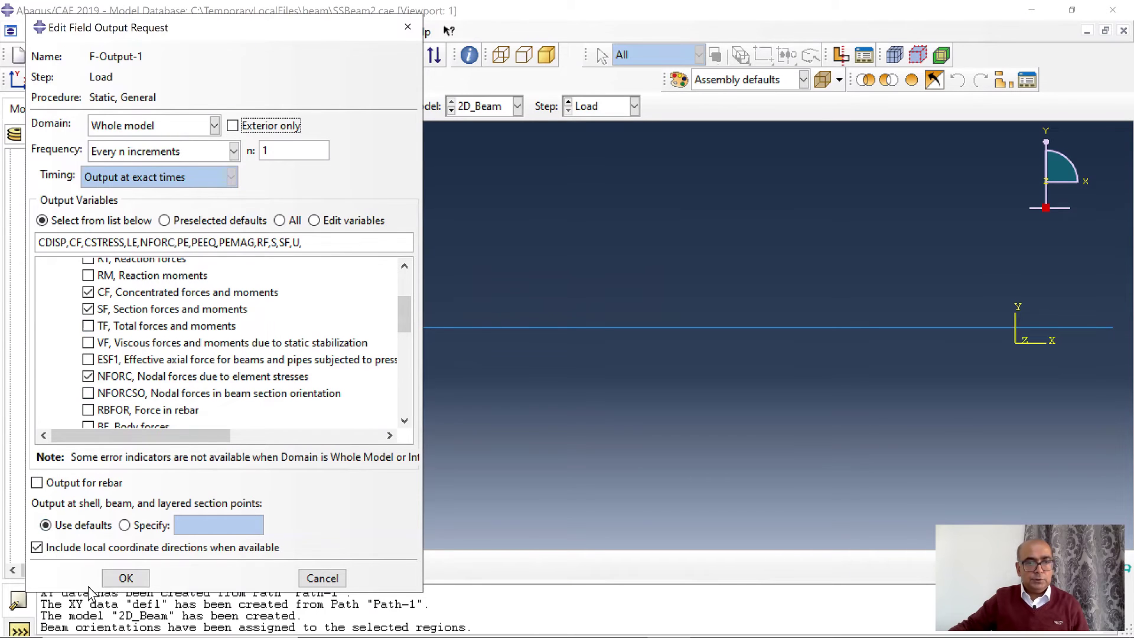
left_click(126, 578)
In the Load module, reassign the Pin boundary condition's region to the beam's left end.
left_click(391, 107)
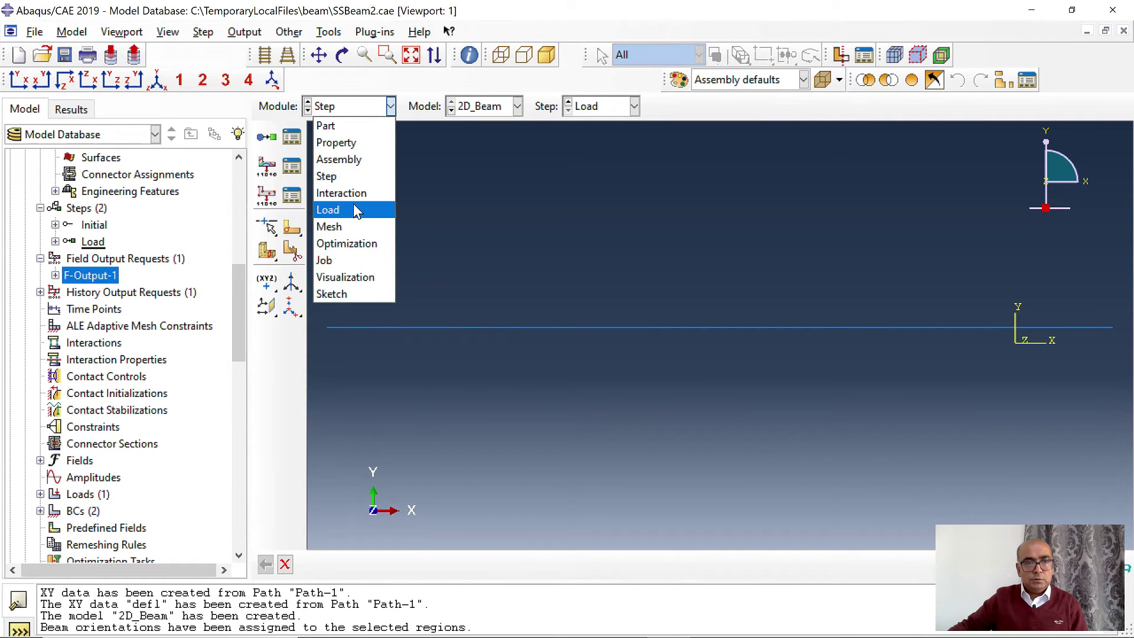
left_click(355, 210)
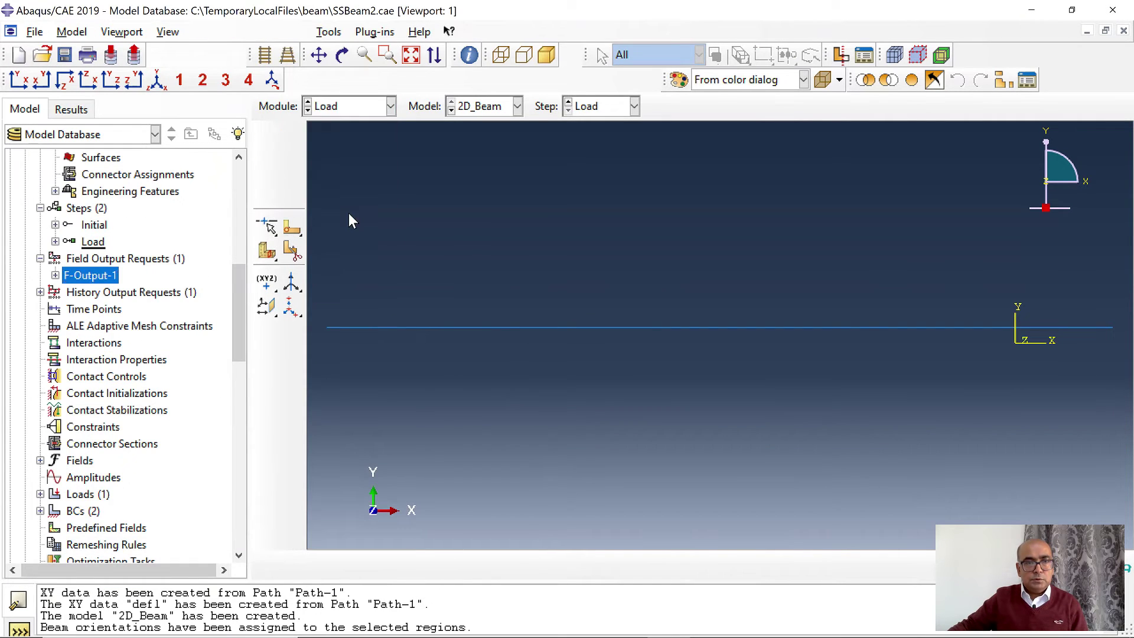
left_click(40, 511)
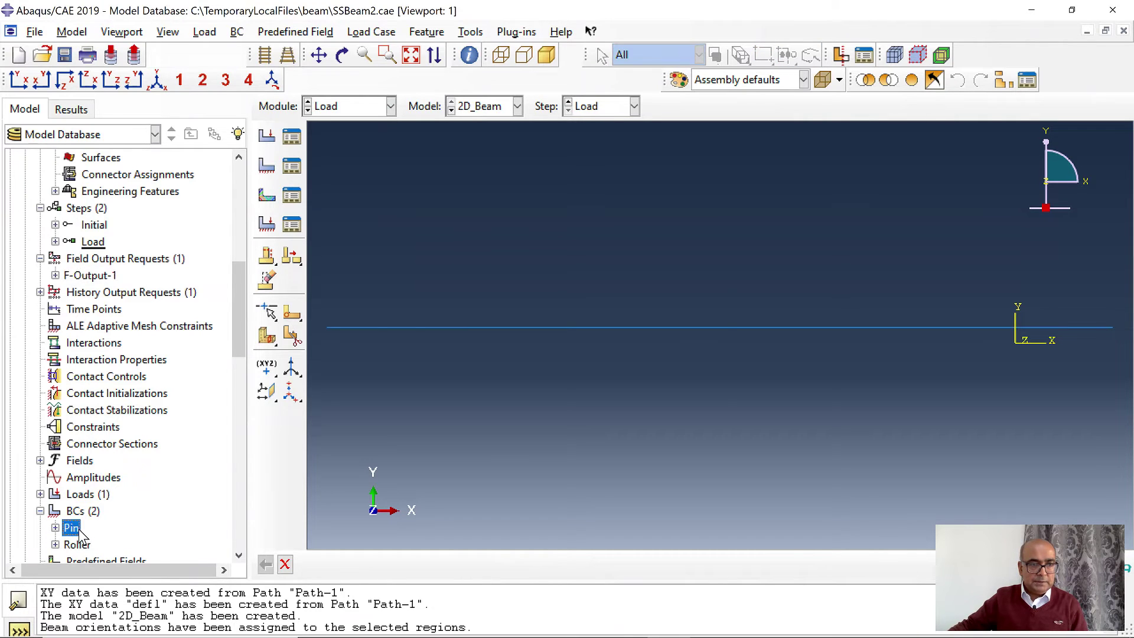
double_click(79, 529)
left_click(70, 545)
double_click(129, 336)
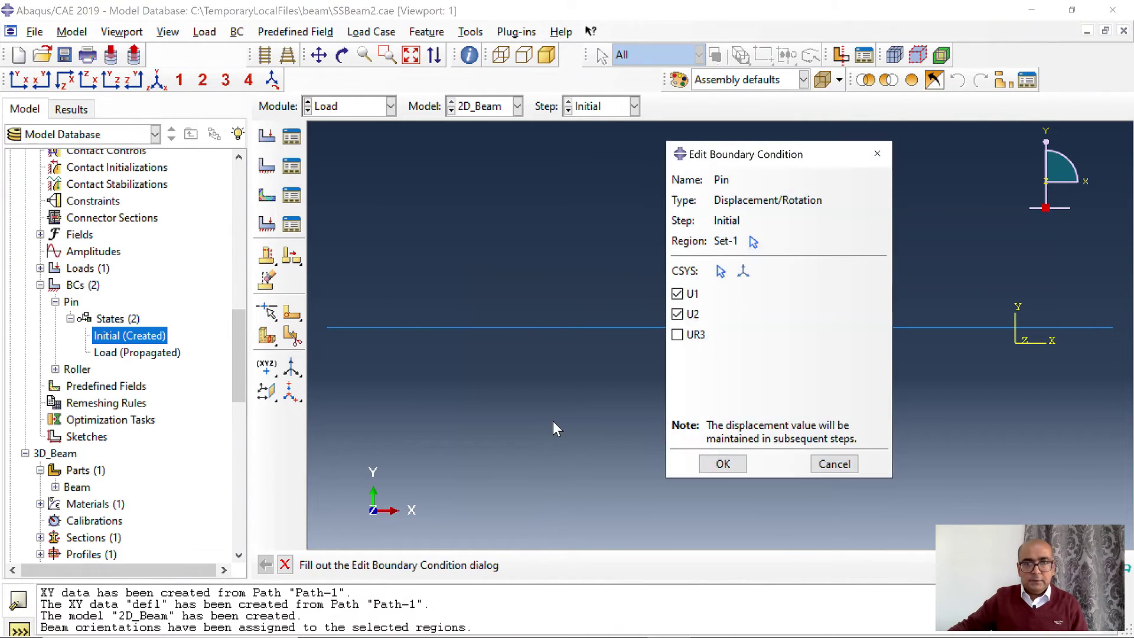
left_click(753, 242)
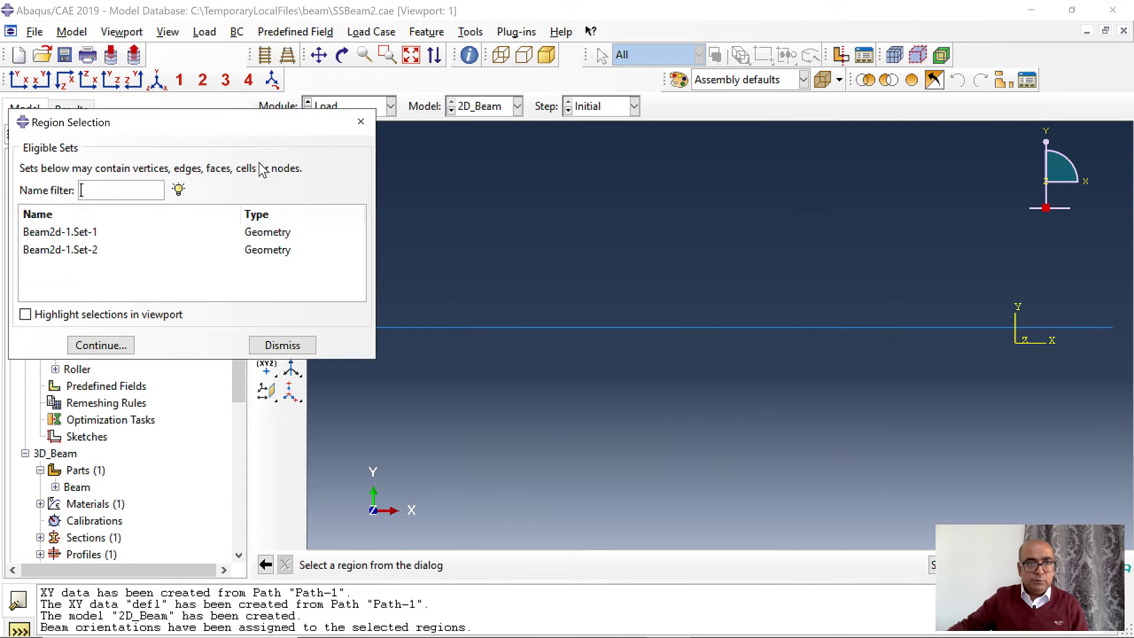
left_click(361, 122)
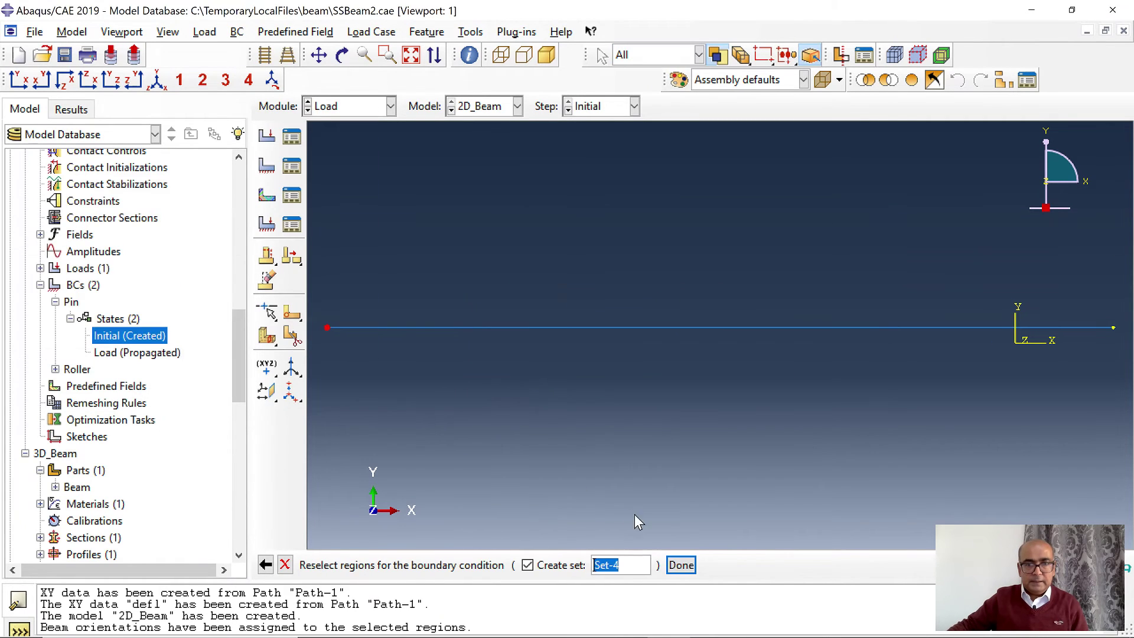
left_click(683, 564)
left_click(711, 468)
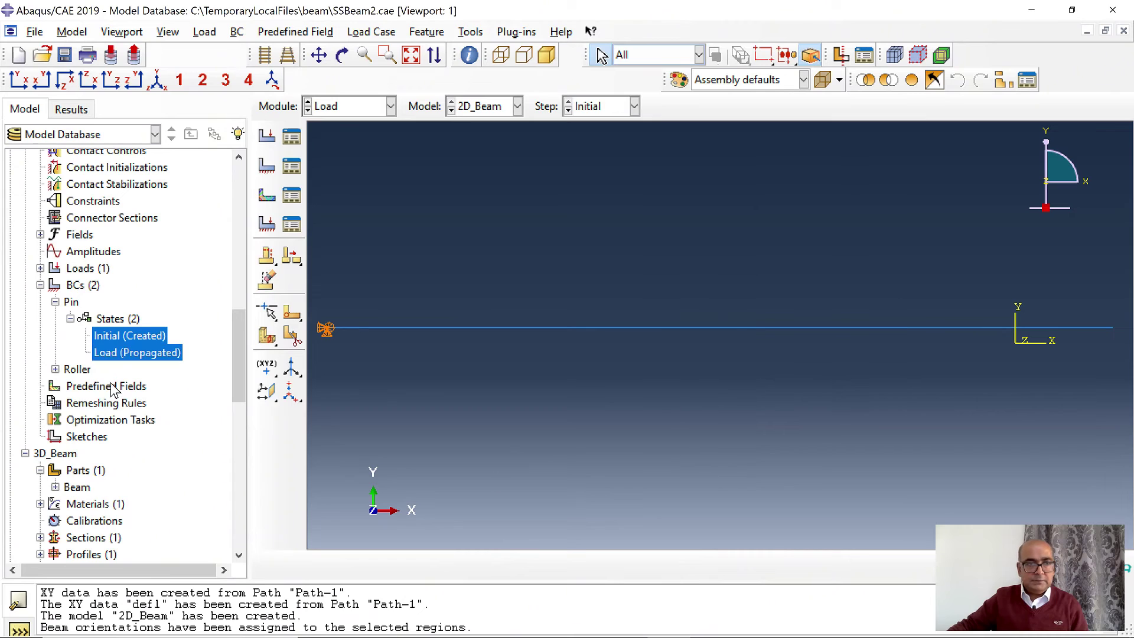
Reassign the Roller boundary condition's region to the beam's right end vertex.
left_click(55, 370)
left_click(70, 386)
double_click(129, 403)
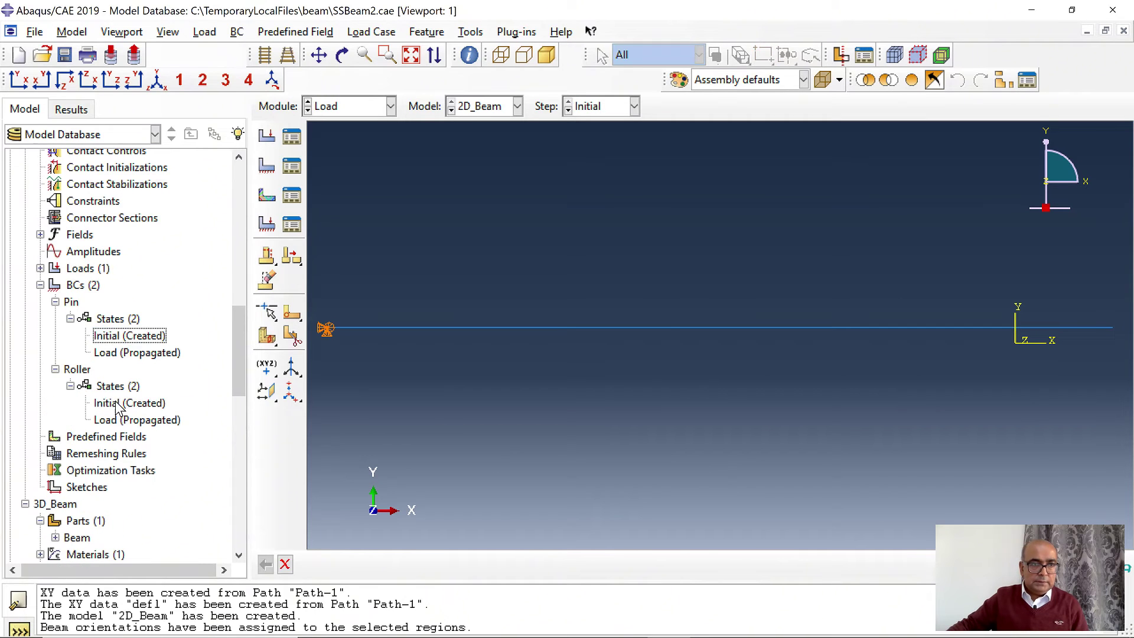
left_click(555, 509)
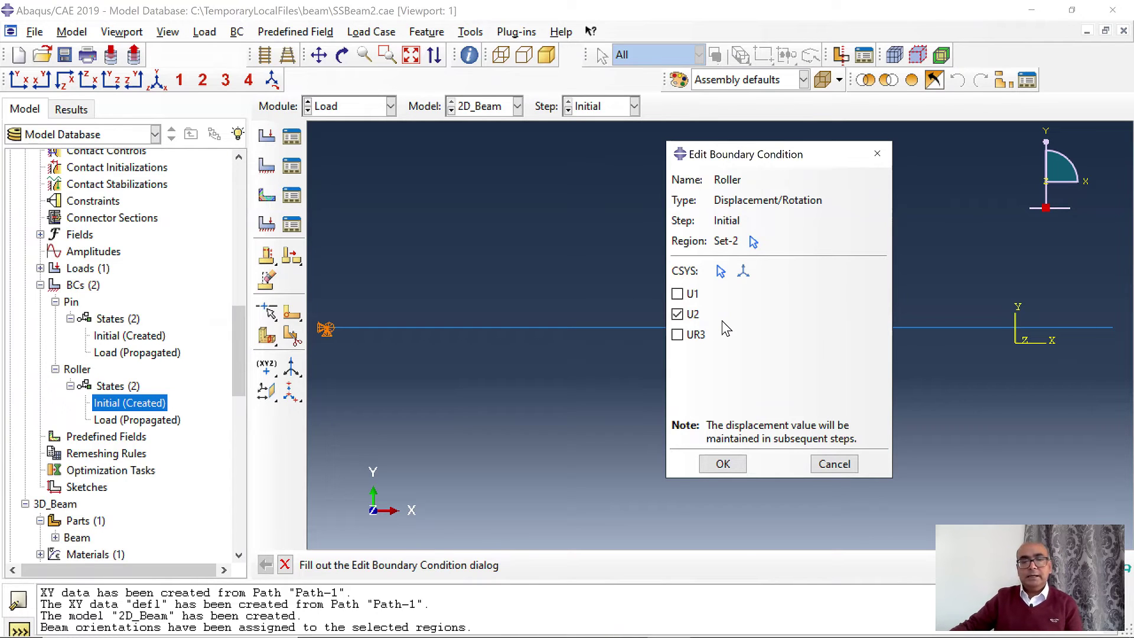
left_click(723, 464)
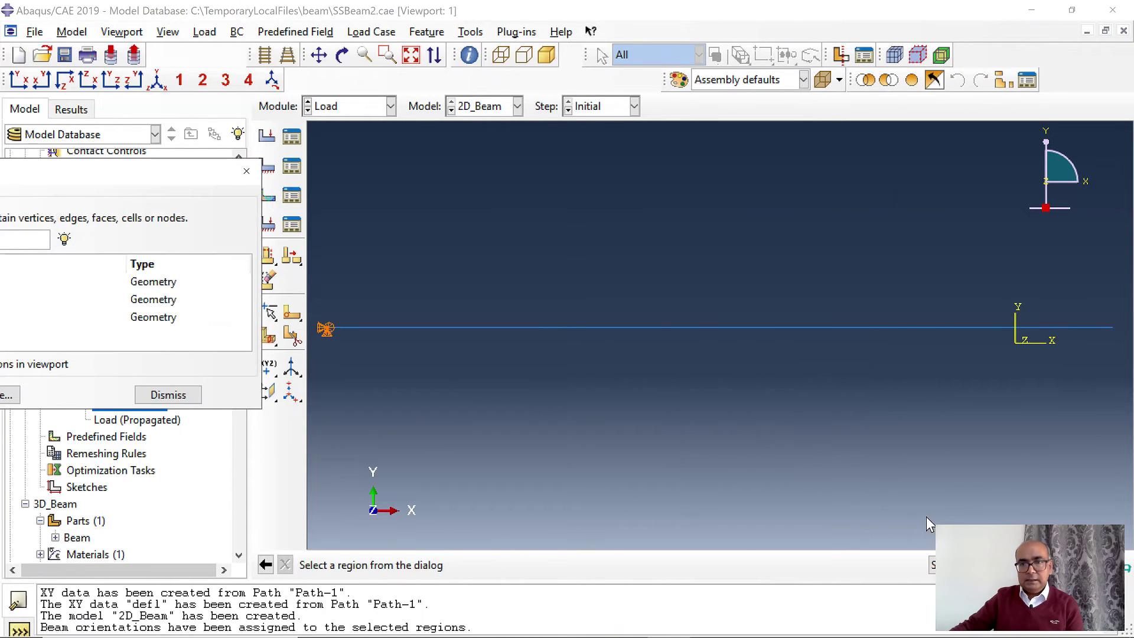
left_click(933, 564)
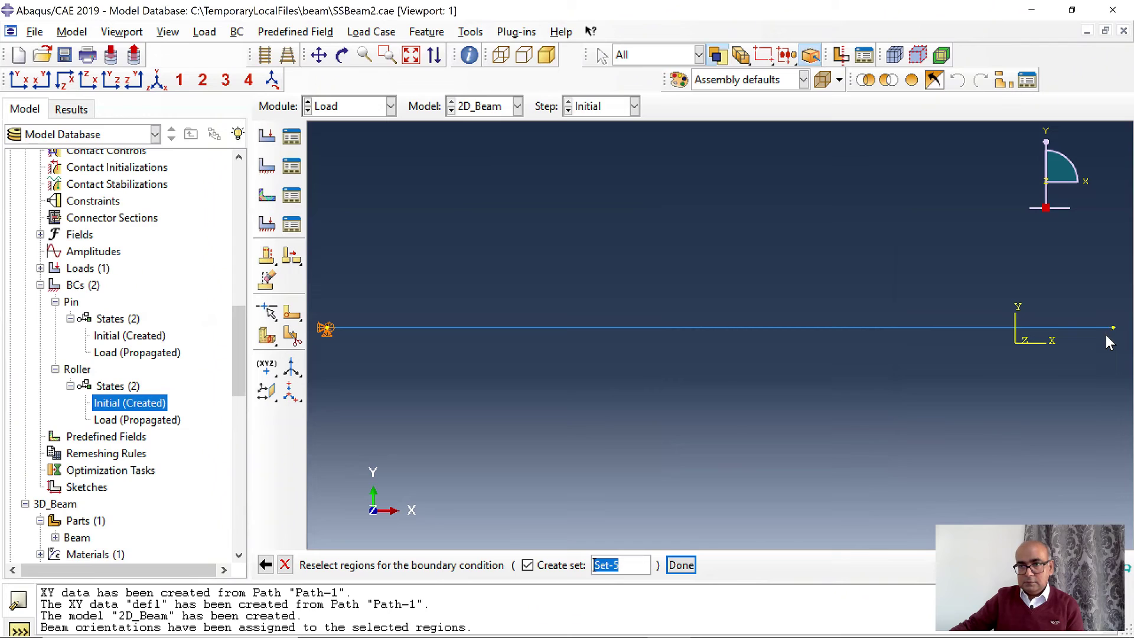
left_click(1111, 329)
middle_click(1110, 330)
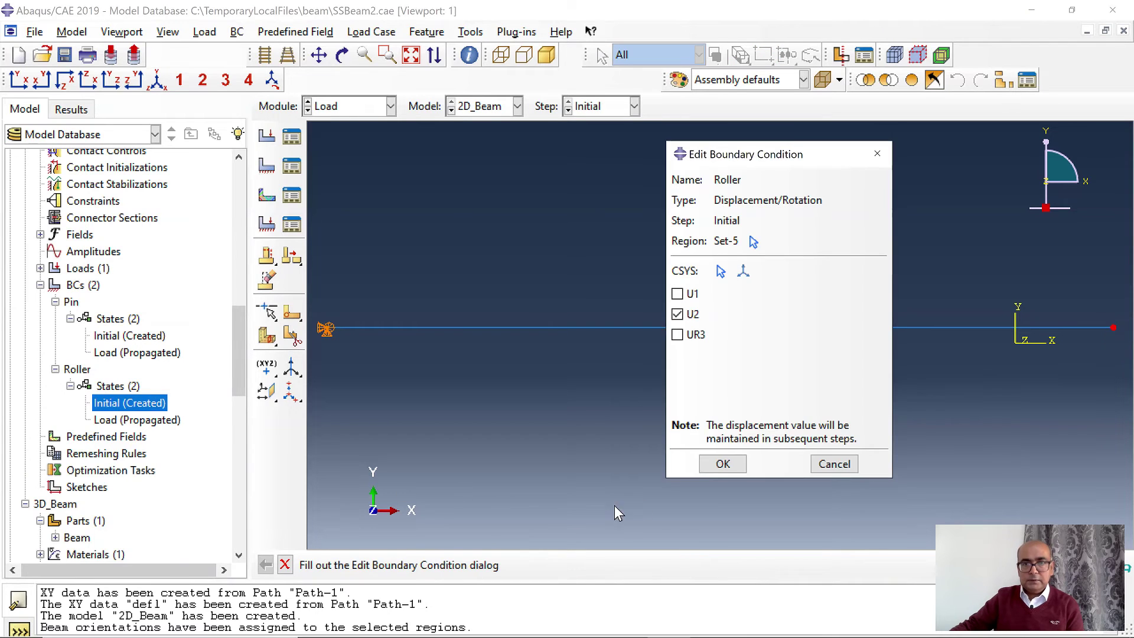
left_click(709, 464)
left_click(40, 318)
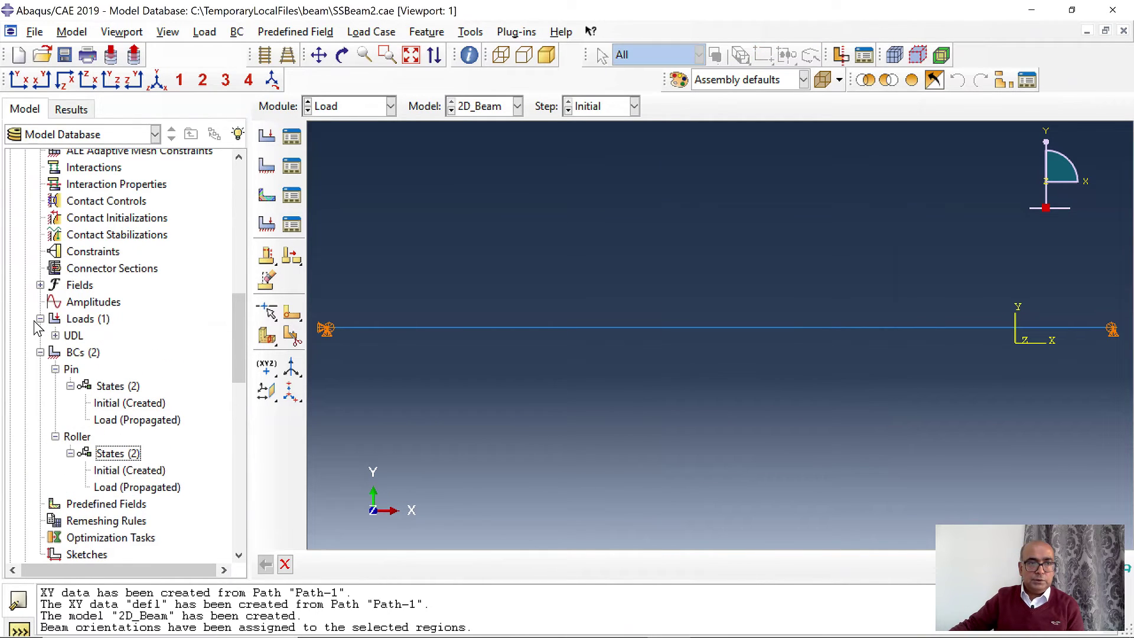
Reassign the UDL load's region to the whole beam.
left_click(55, 335)
double_click(117, 371)
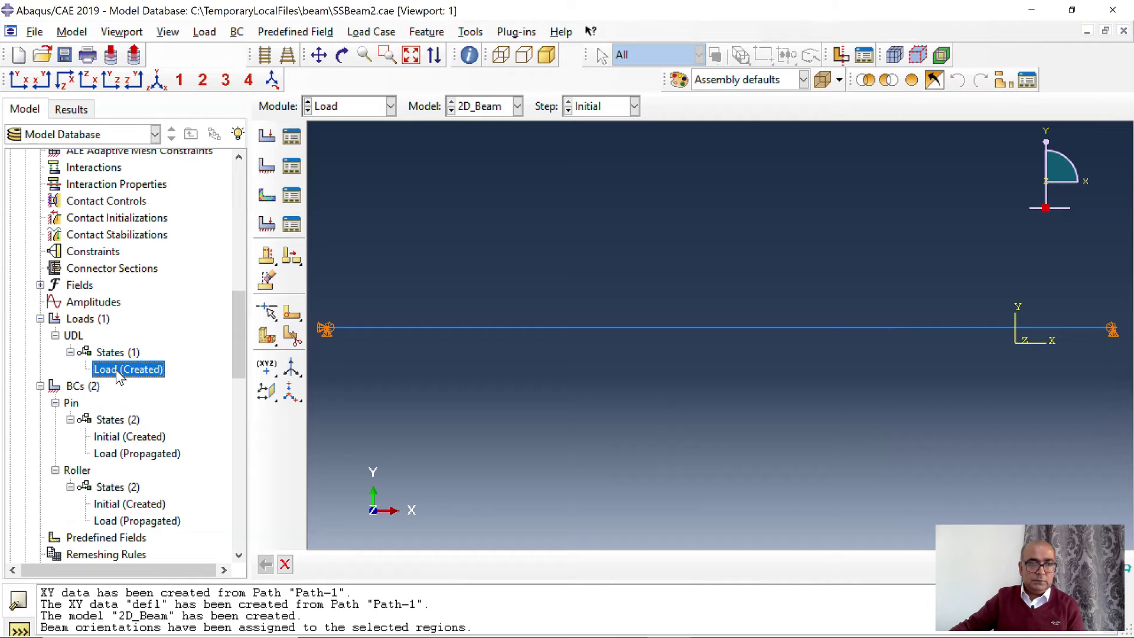
key("Return")
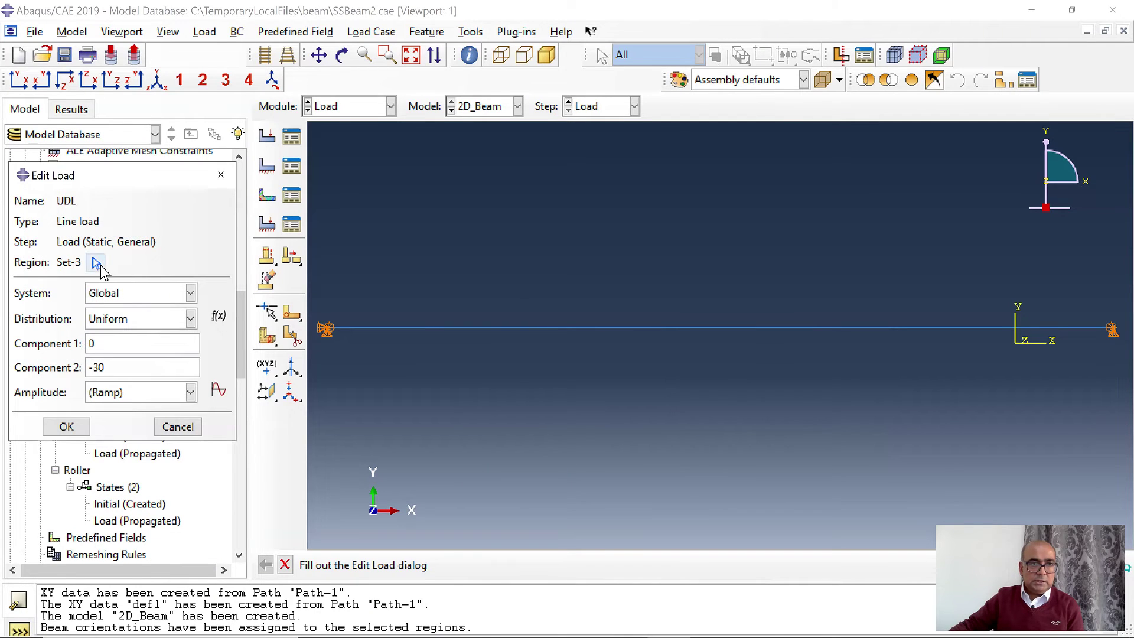
left_click(96, 263)
left_click(727, 329)
left_click(604, 565)
left_click(68, 425)
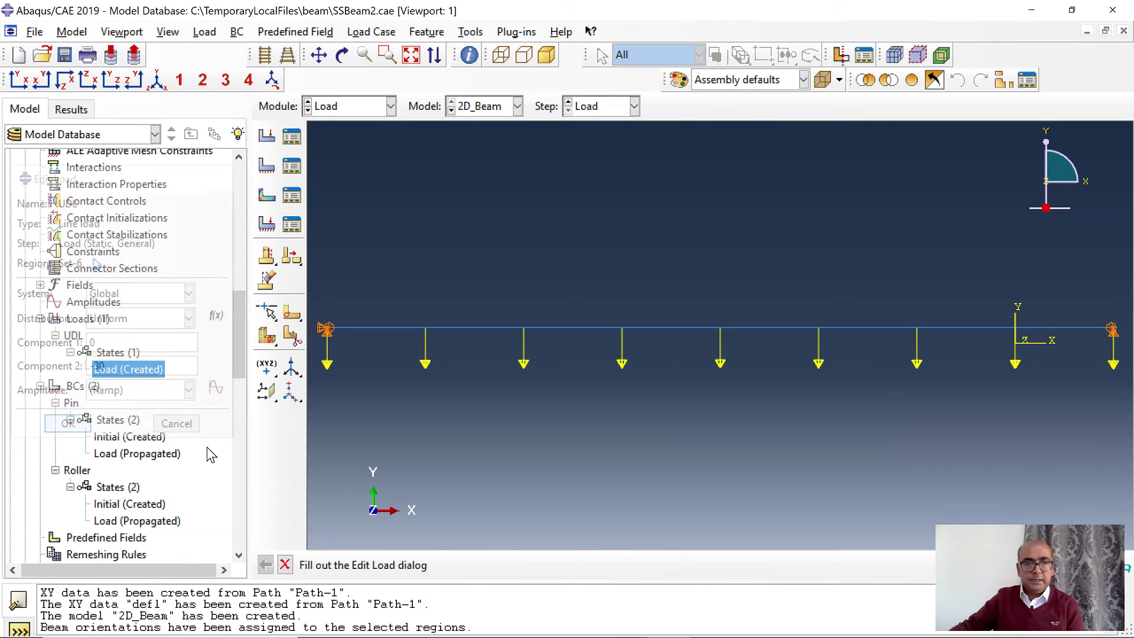
scroll(206, 405, "up", 8)
In the Mesh module, assign the linear B21 beam element type to Beam2d.
left_click(354, 106)
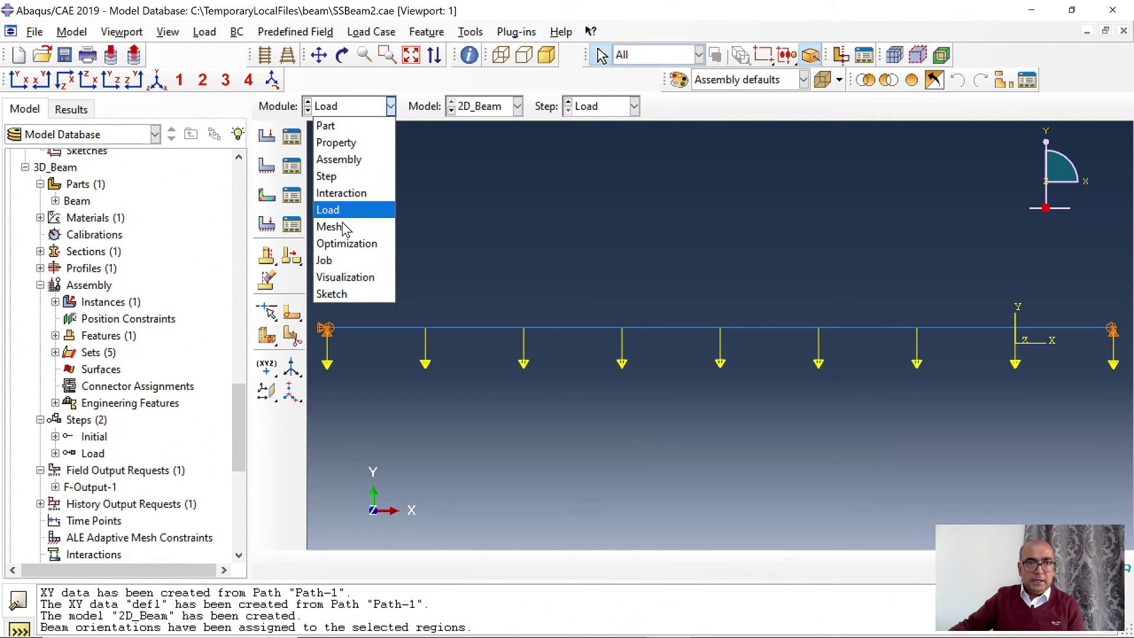
left_click(346, 226)
left_click(242, 32)
left_click(306, 88)
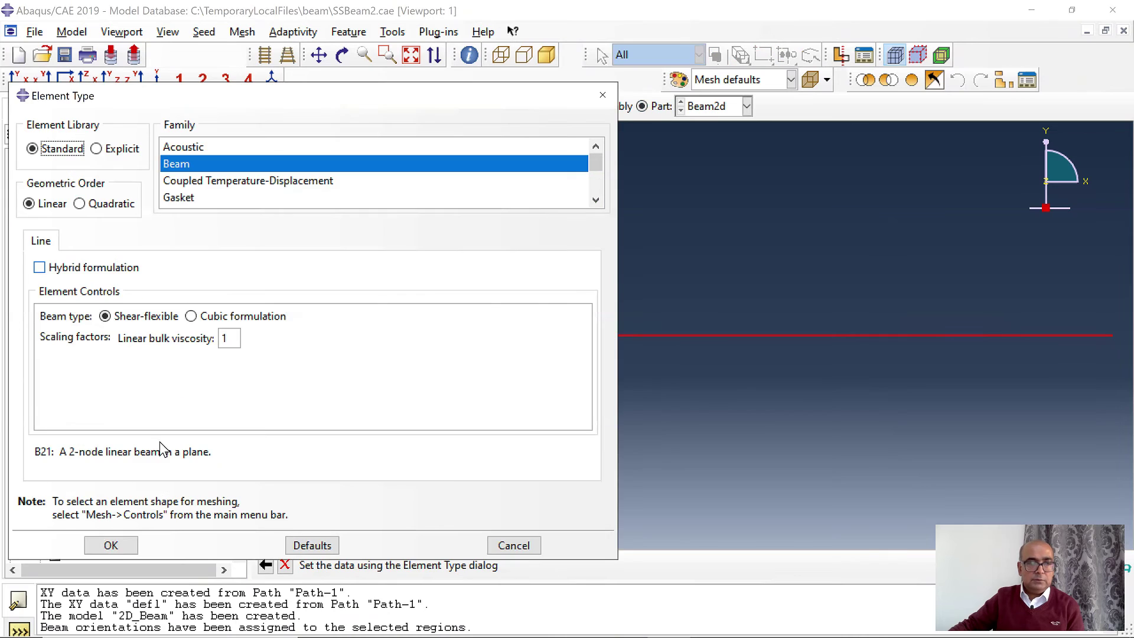
left_click(111, 545)
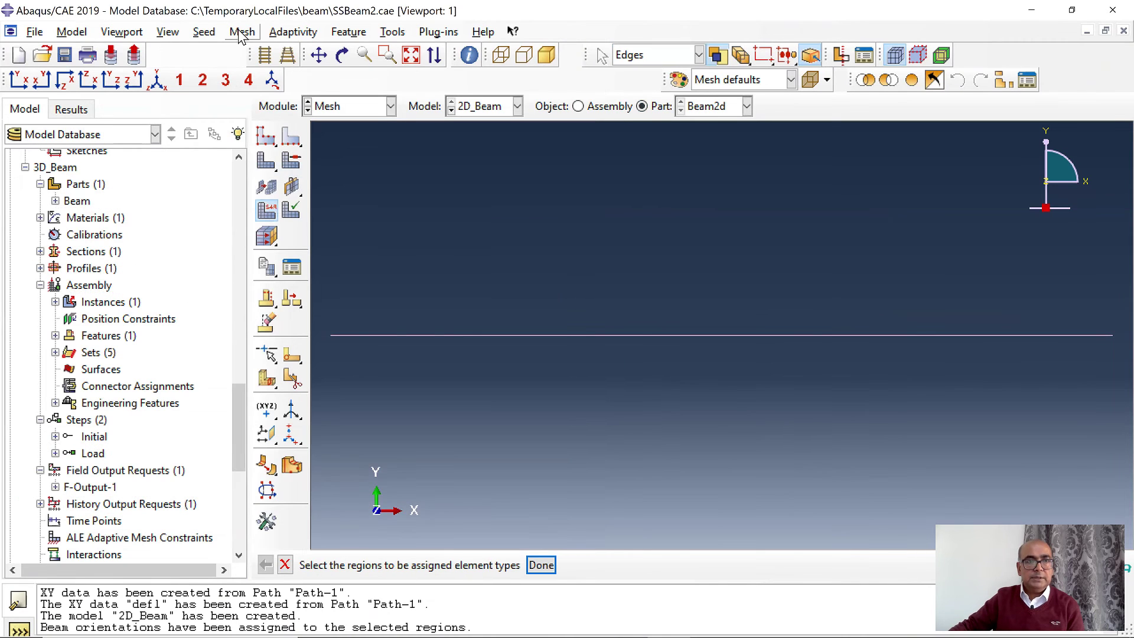
Seed Beam2d with global size 100 and mesh the whole part.
left_click(204, 32)
left_click(220, 46)
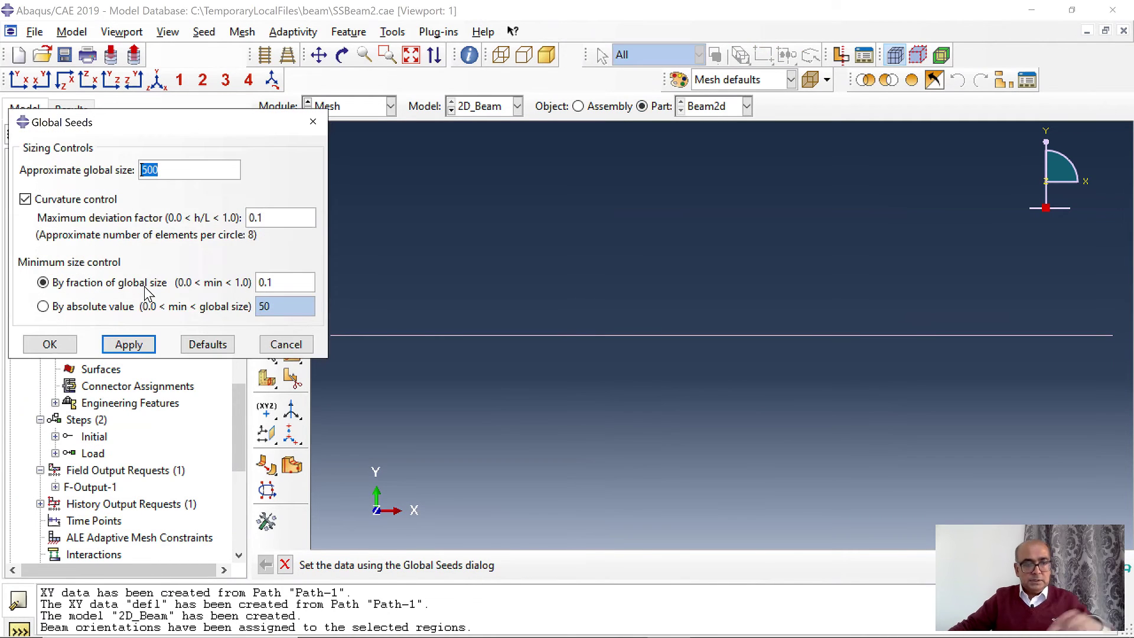
type("100")
left_click(65, 344)
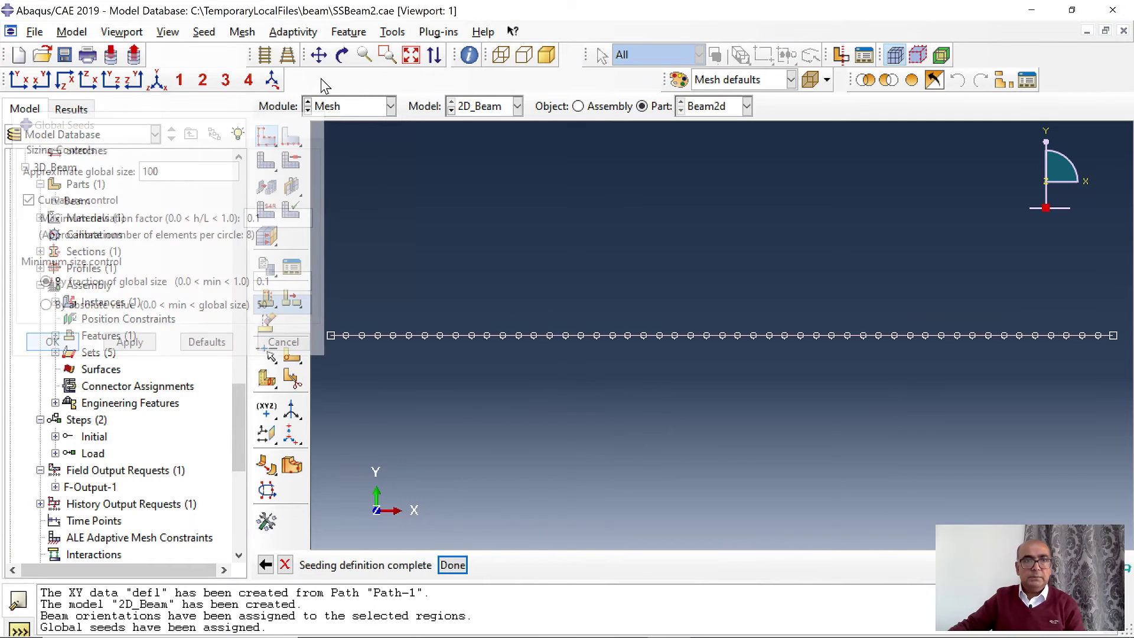
left_click(242, 31)
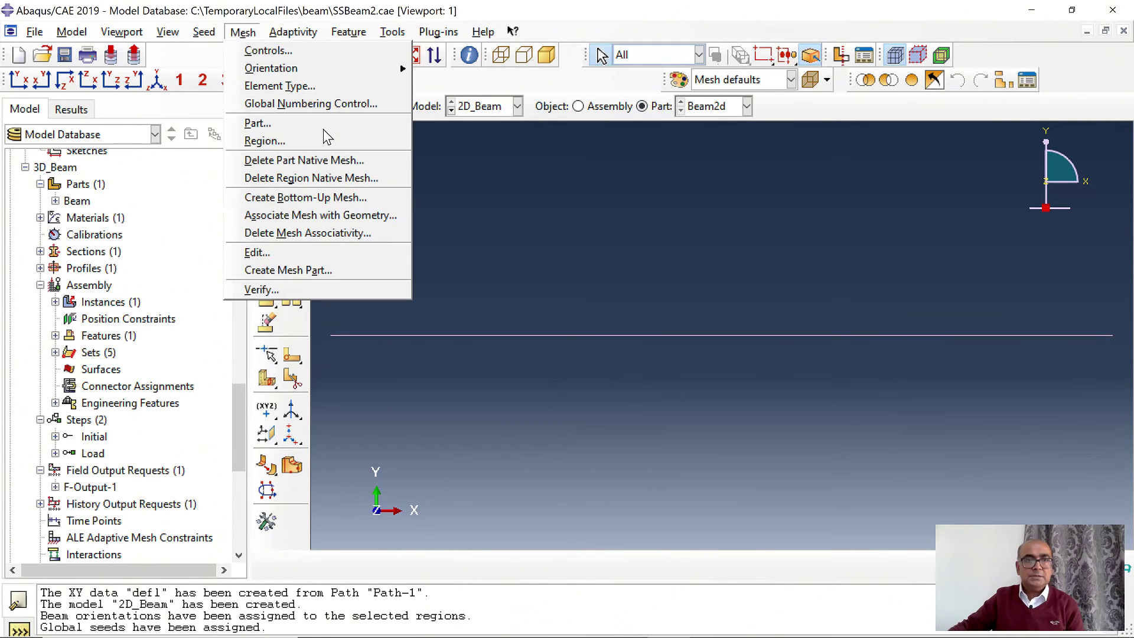
left_click(362, 123)
left_click(405, 565)
left_click(390, 106)
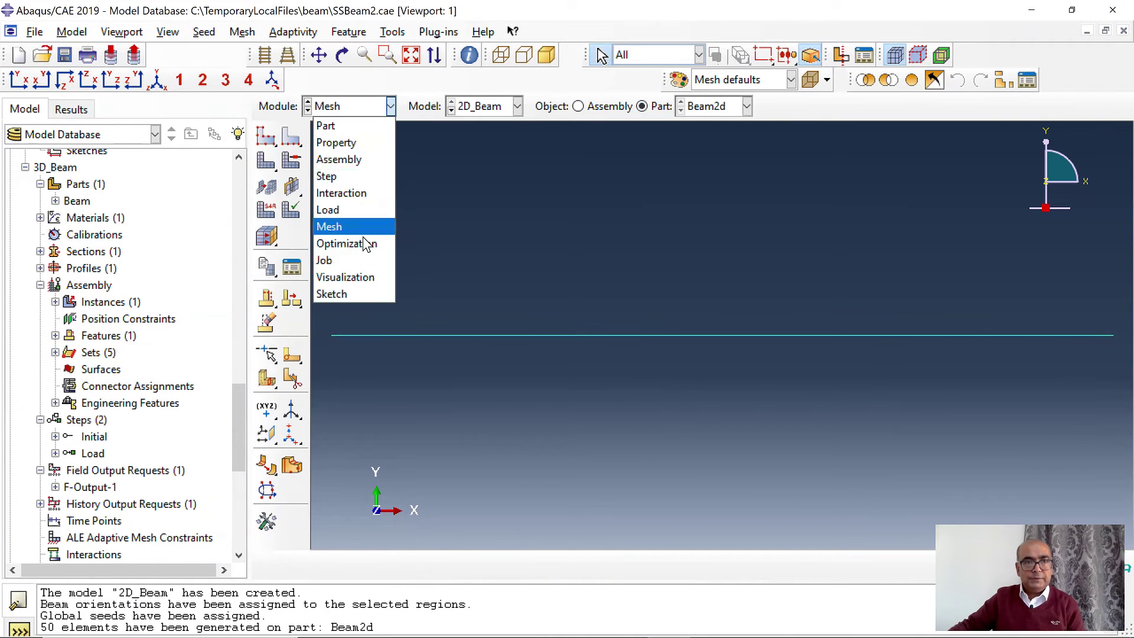
Create an analysis job named 2dBeam.
left_click(361, 244)
scroll(128, 486, "down", 5)
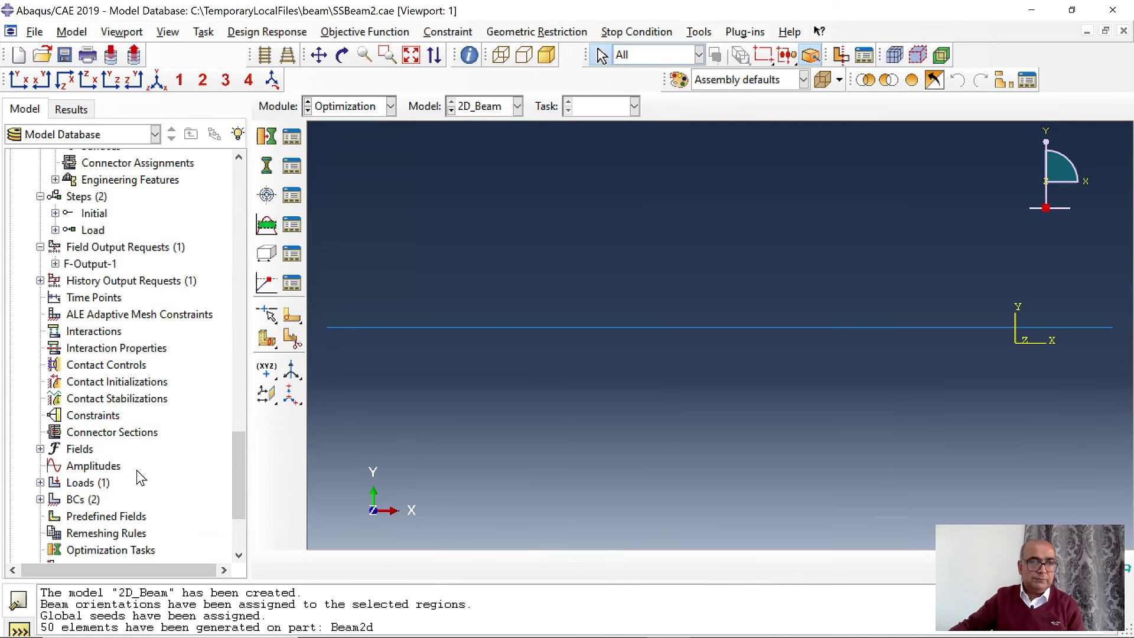
scroll(139, 478, "down", 3)
left_click(57, 489)
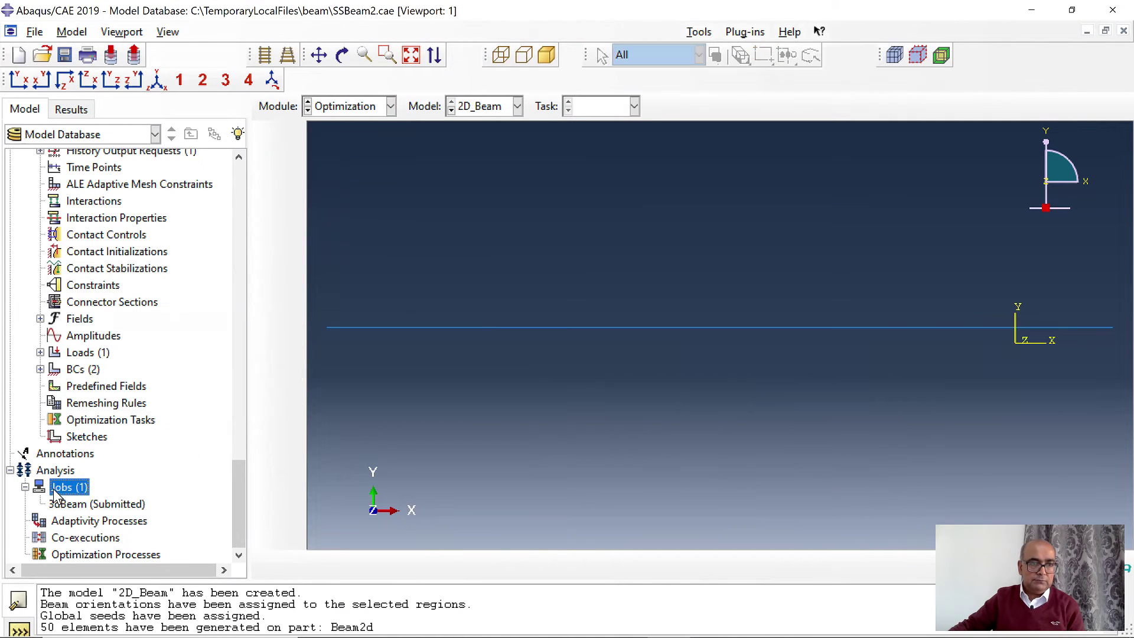
double_click(56, 489)
type("2dBeam")
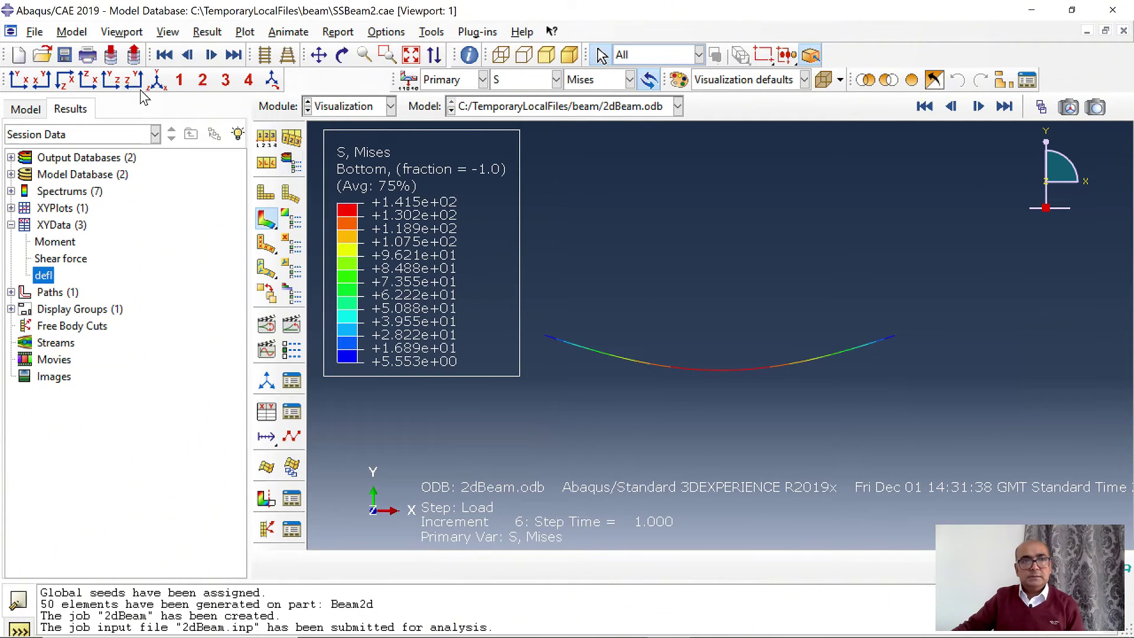
Enable Render beam profiles in the ODB display options and view the beam isometrically.
left_click(167, 32)
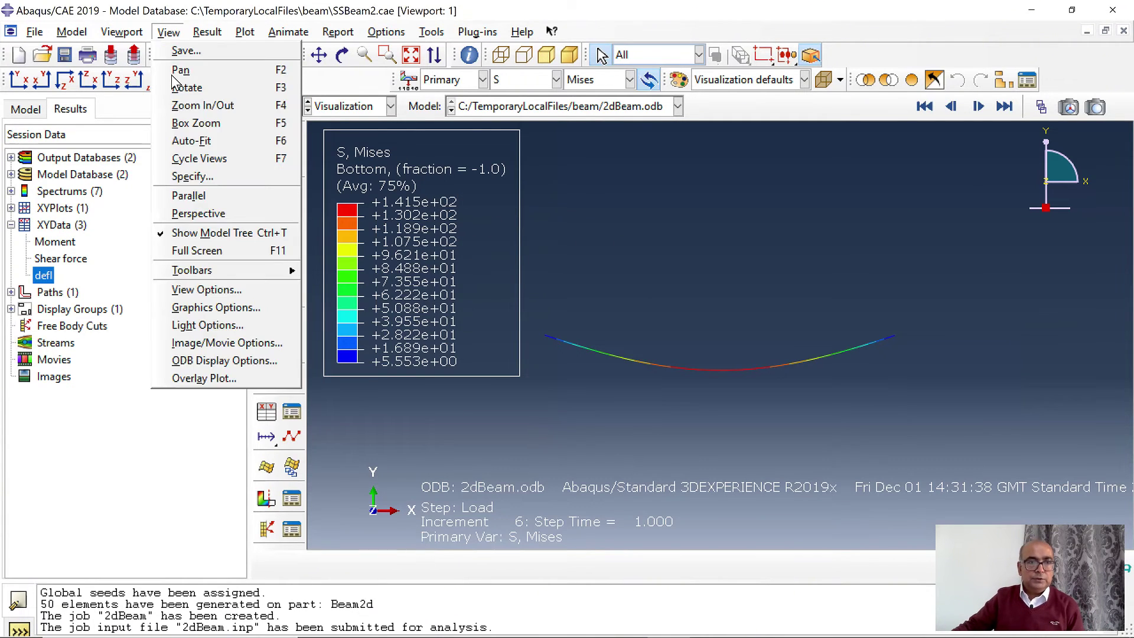
left_click(266, 360)
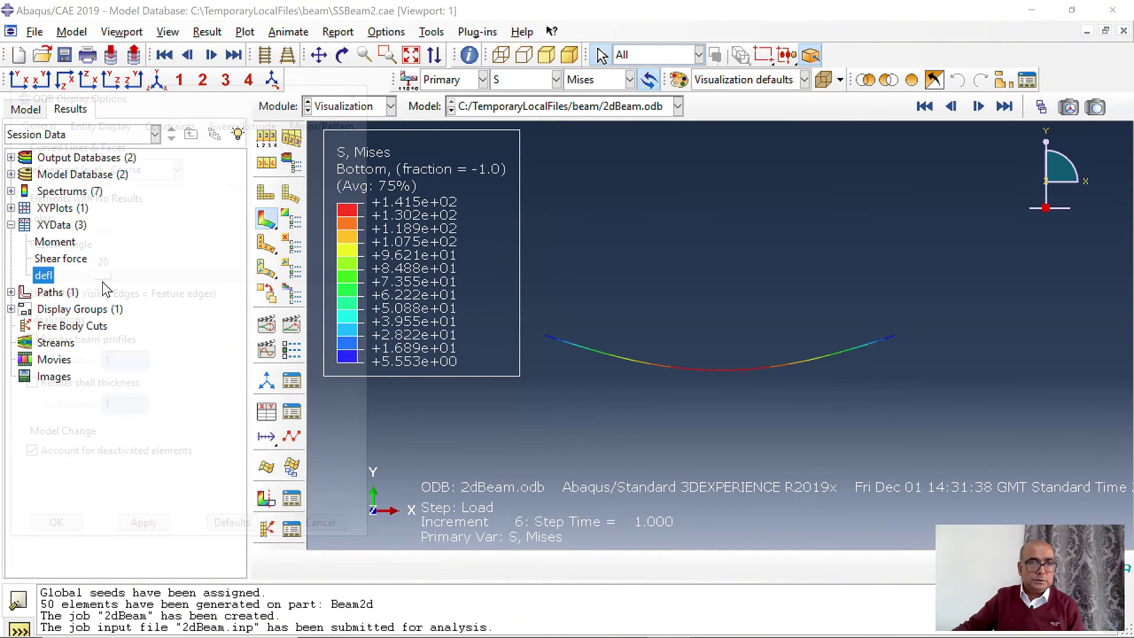
left_click(31, 348)
left_click(116, 369)
key("Return")
left_click(157, 81)
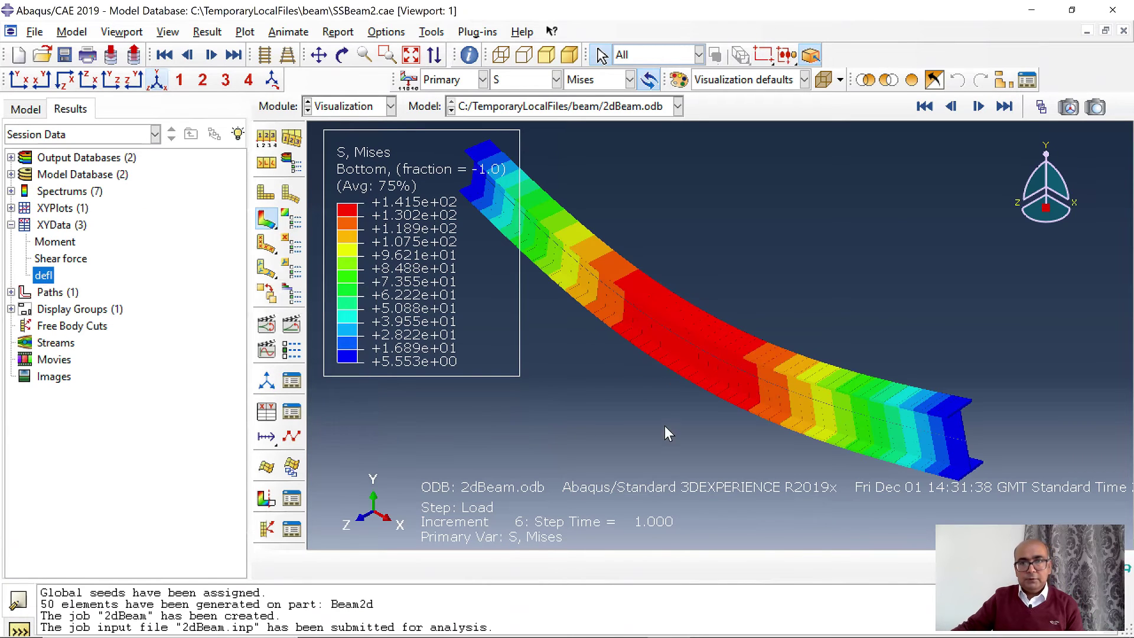
Plot contours of deflection U2, shear force SF2 and bending moment SM.
left_click(555, 79)
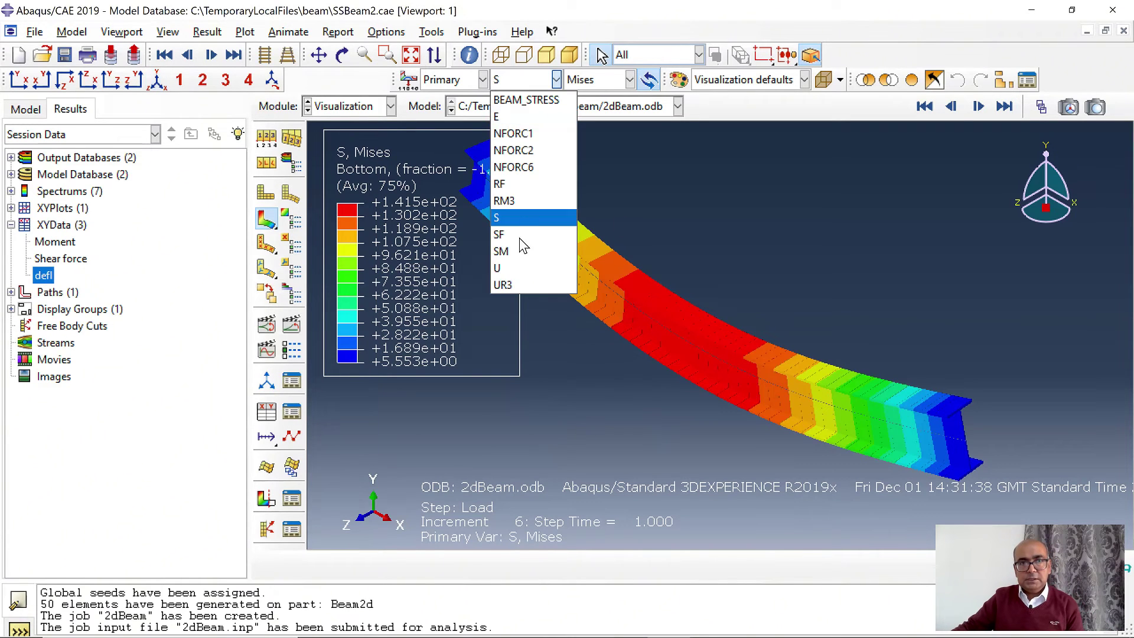
left_click(519, 245)
left_click(612, 79)
left_click(591, 118)
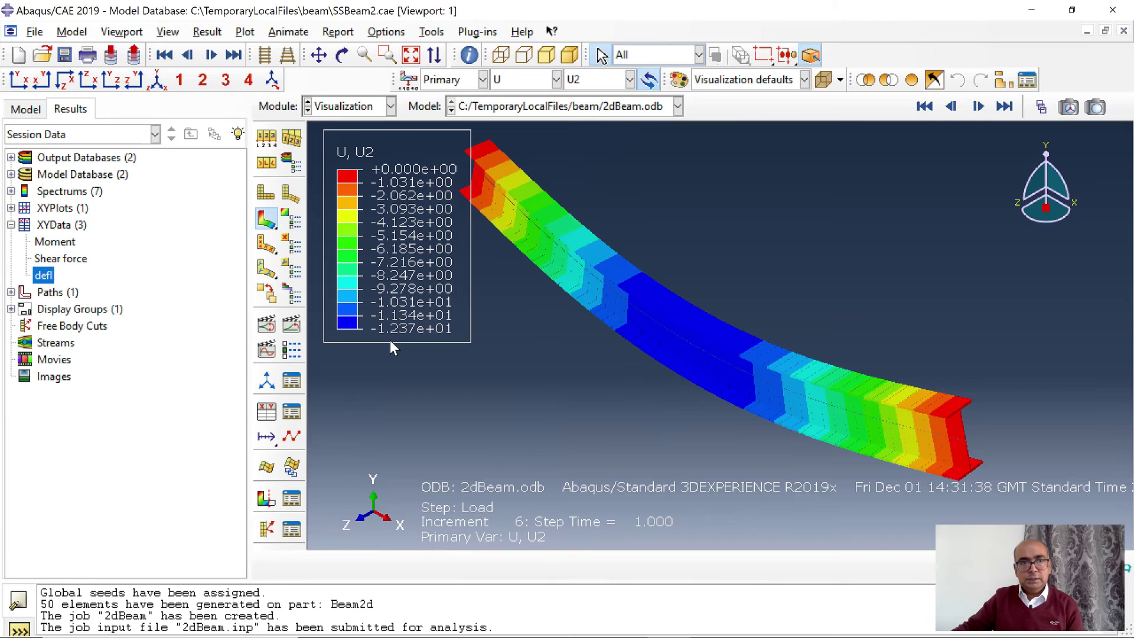
left_click(554, 81)
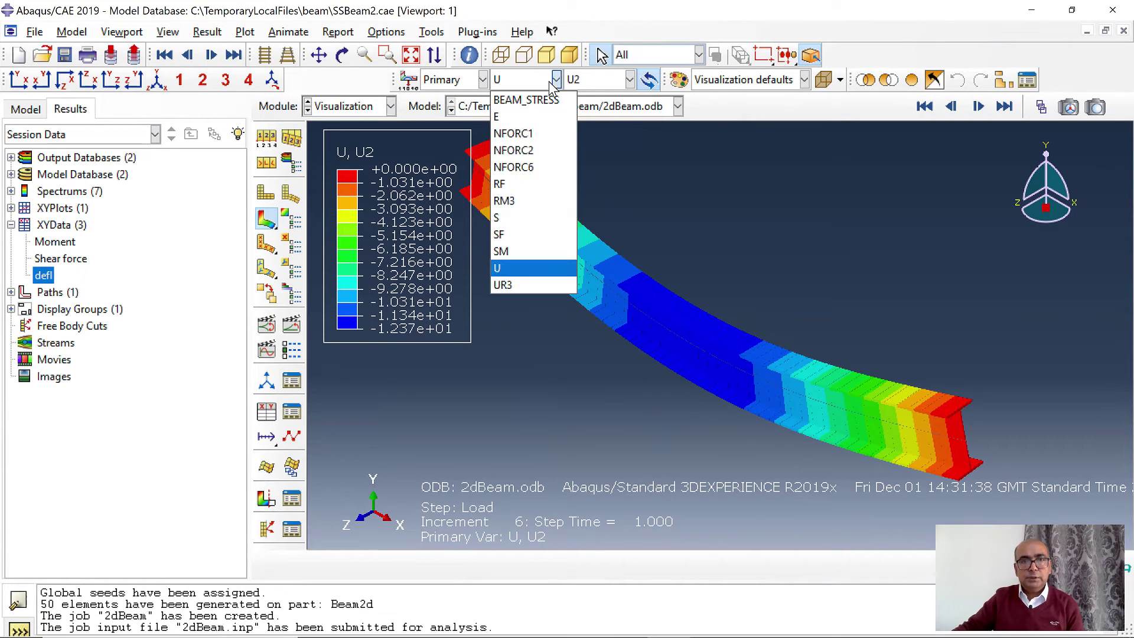
left_click(542, 234)
left_click(593, 76)
left_click(593, 116)
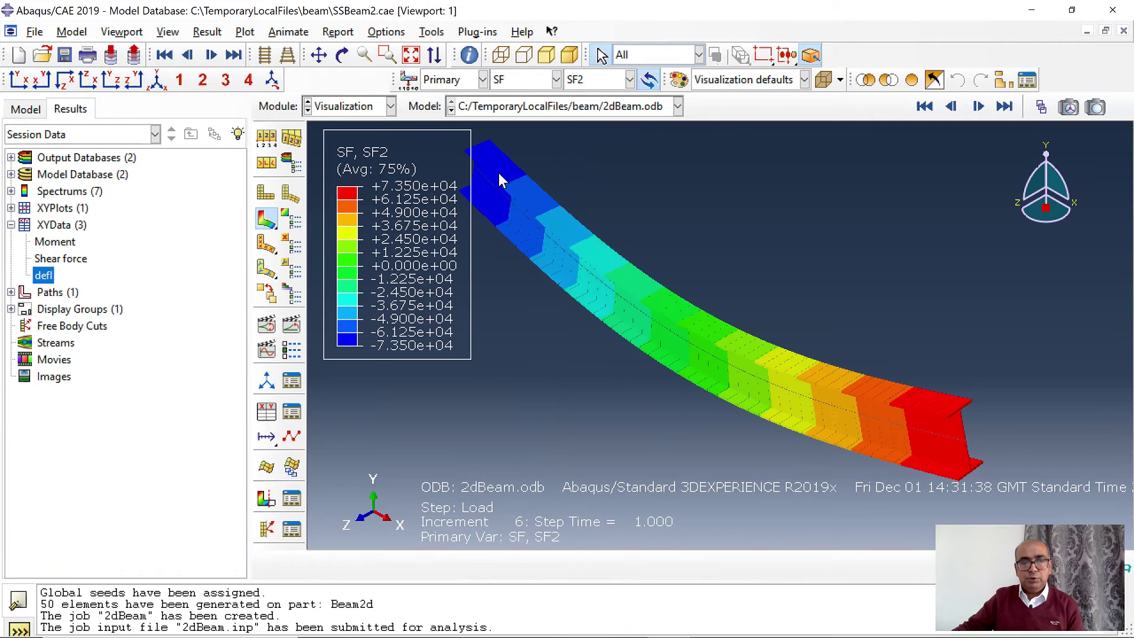
left_click(554, 80)
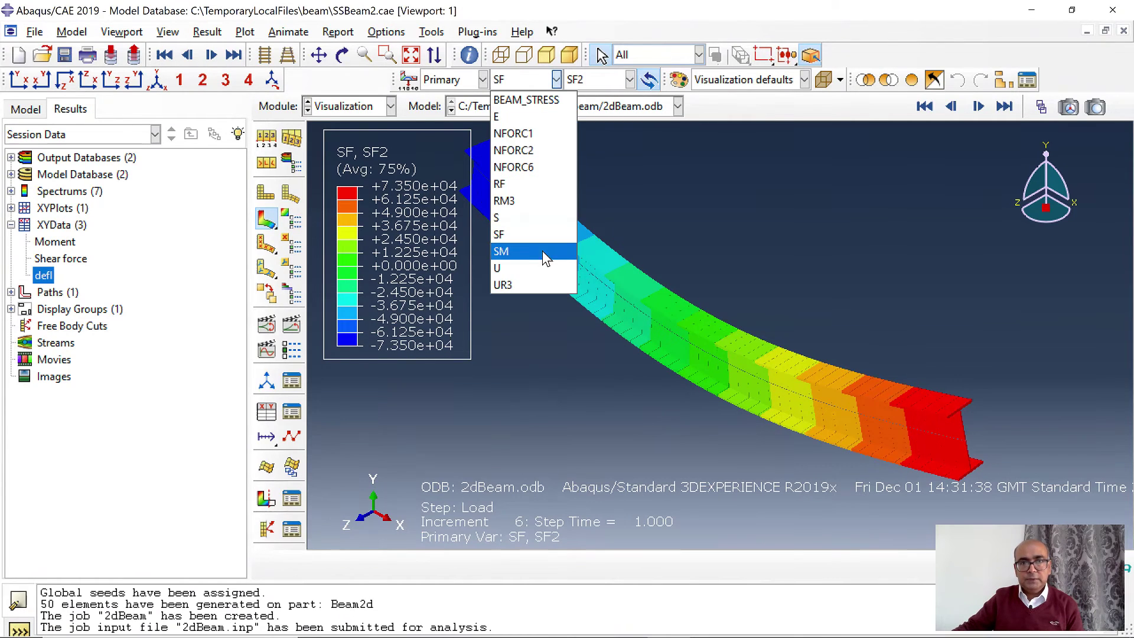
key("Return")
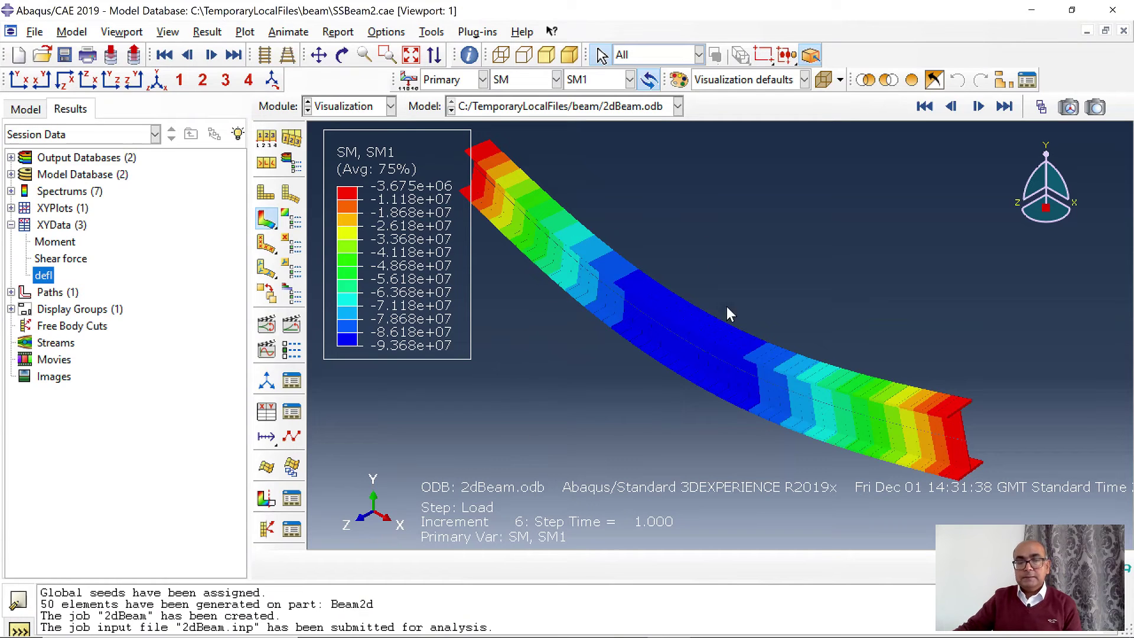
left_click(391, 105)
In the Mesh module, change the beam edge's element type to cubic formulation.
left_click(343, 227)
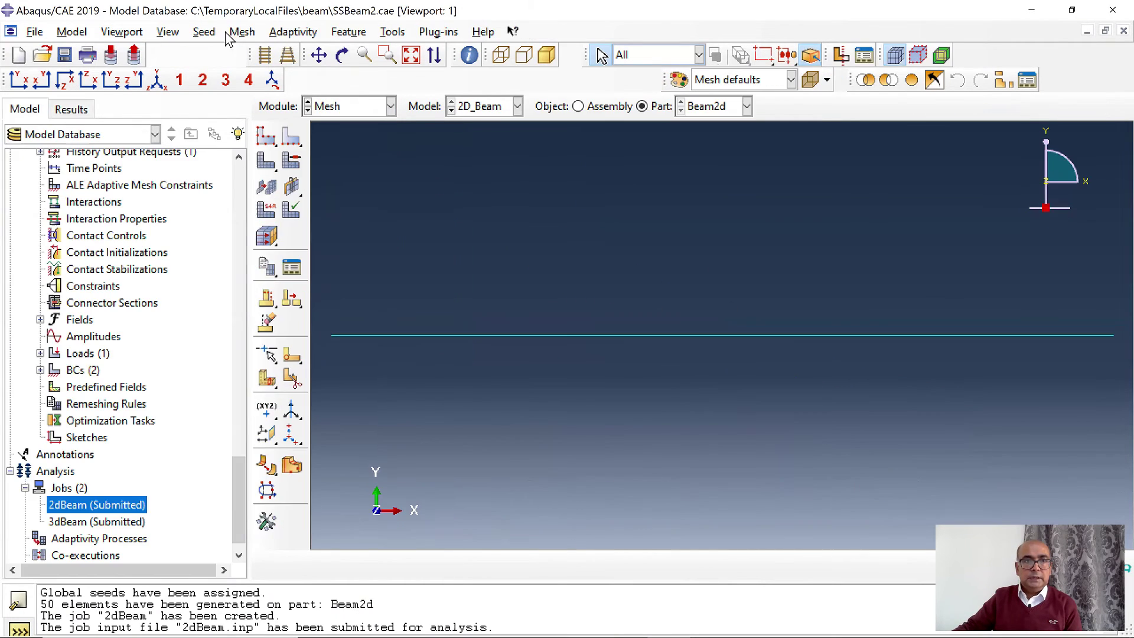
left_click(242, 31)
left_click(278, 85)
left_click(378, 335)
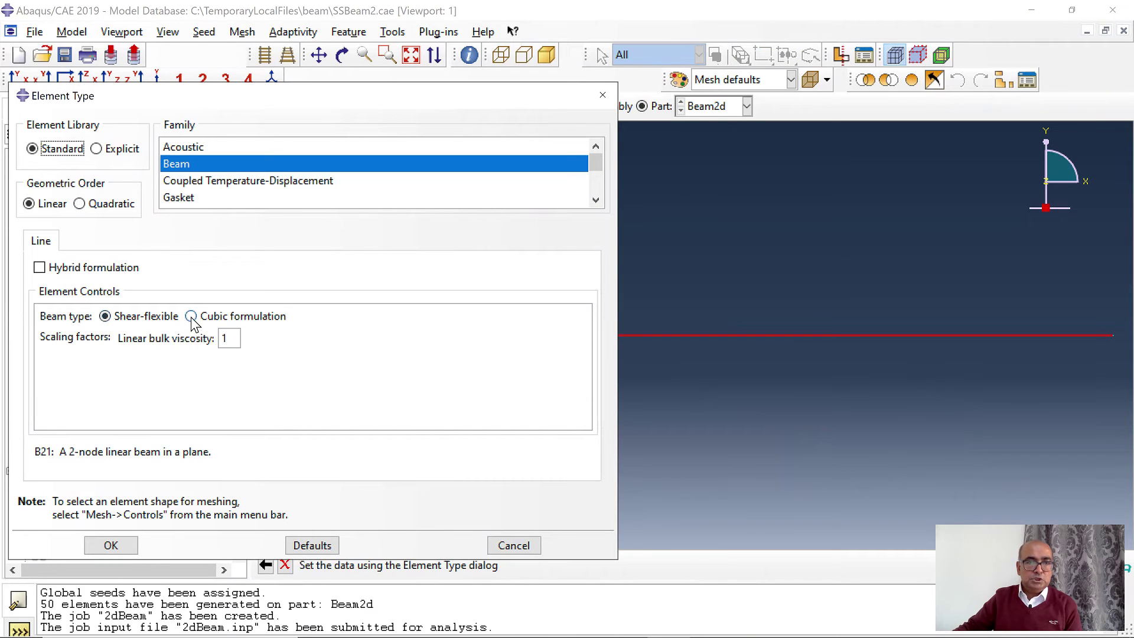
left_click(192, 316)
left_click(113, 545)
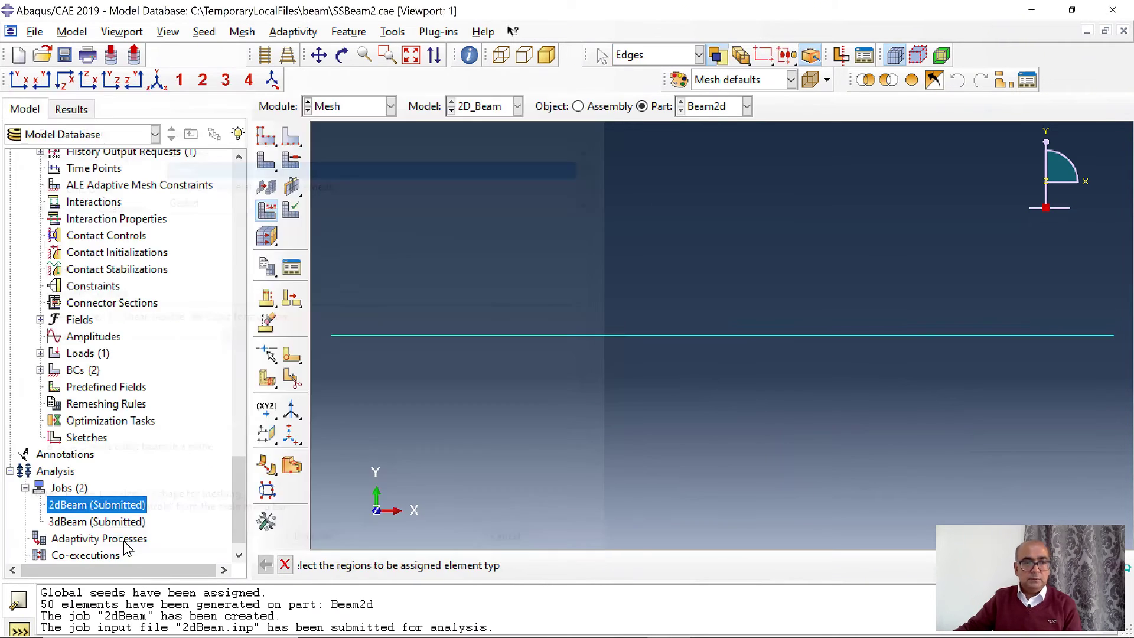
Run the 2dBeam-cube job and plot its vertical deflection U2 contour.
right_click(129, 509)
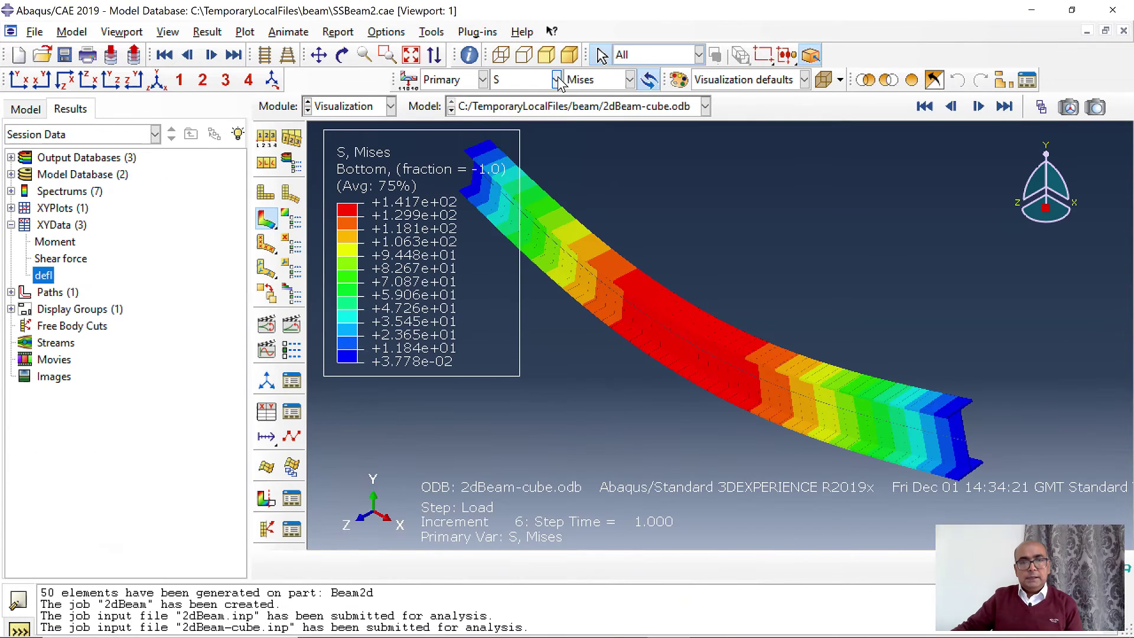
left_click(556, 79)
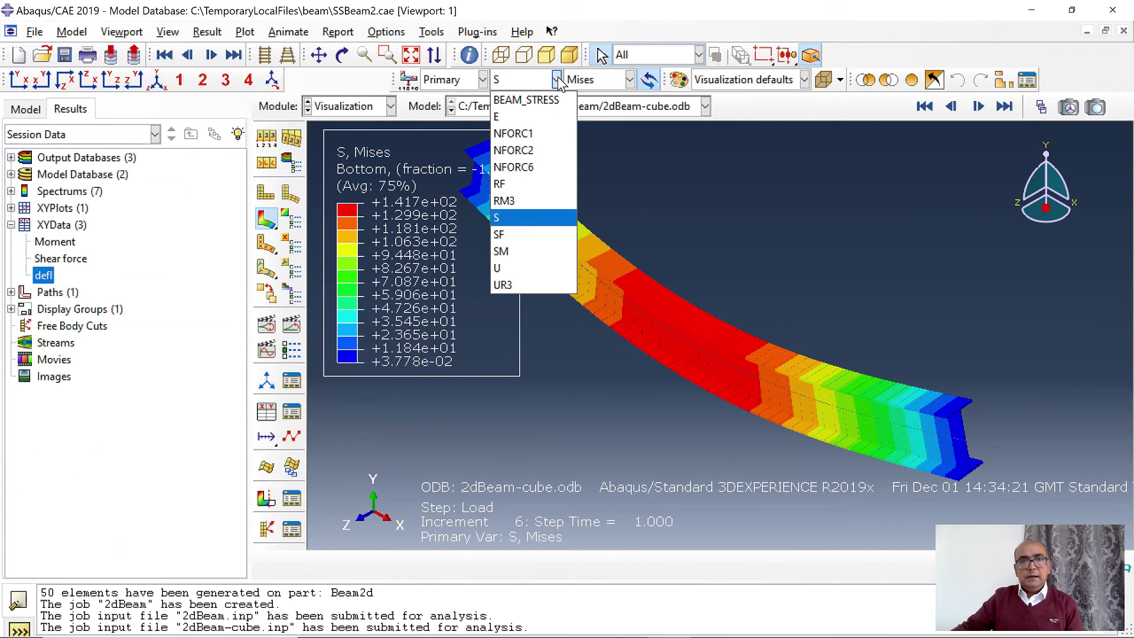
left_click(530, 261)
left_click(630, 81)
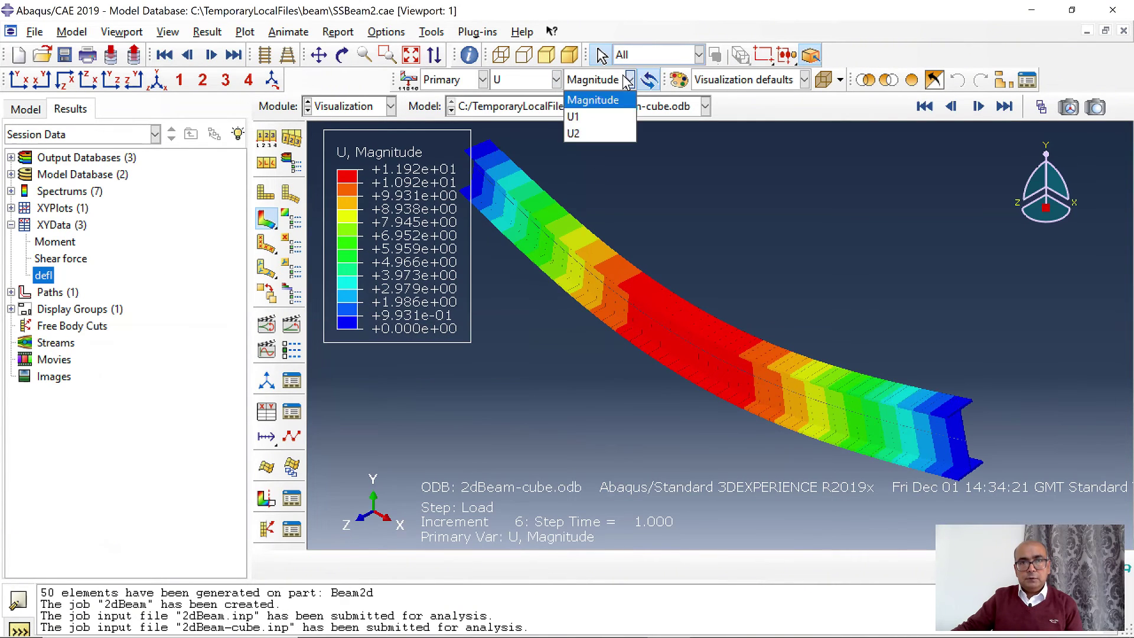
left_click(590, 134)
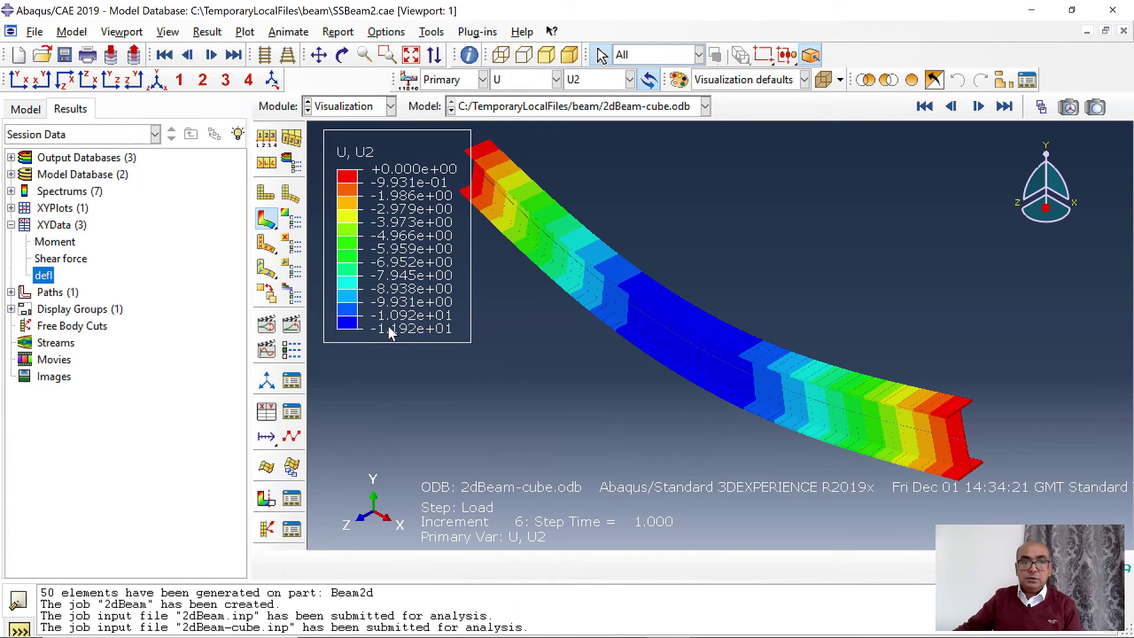
Cycle the cubic beam's contours through SF, NFORC2, NFORC6 and SM, ending on S Mises.
left_click(549, 77)
left_click(522, 236)
left_click(630, 79)
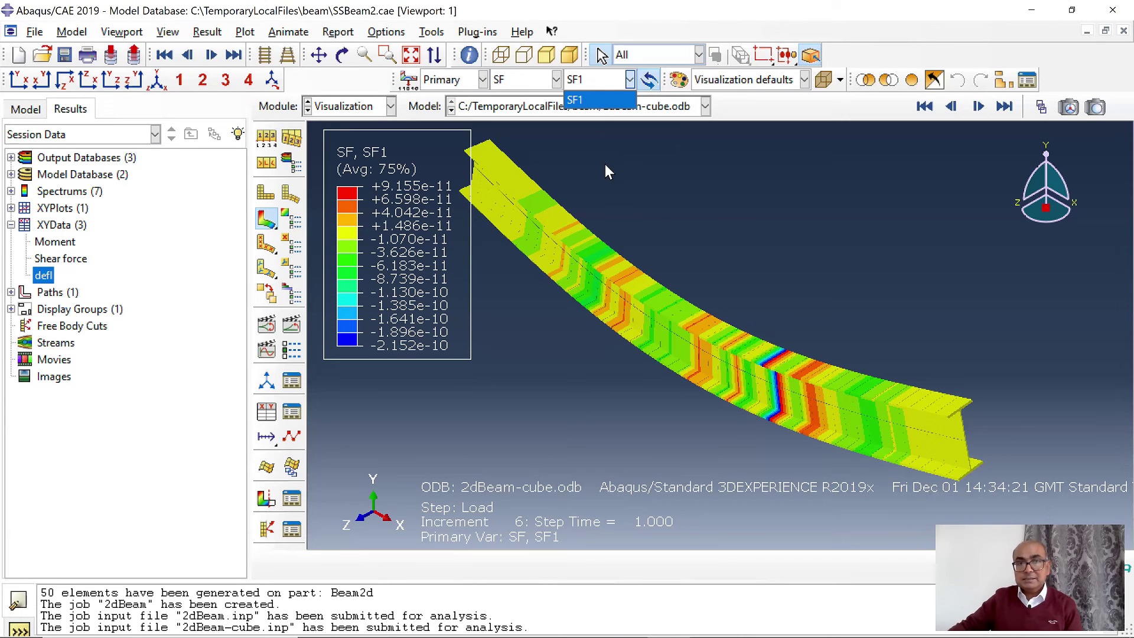
left_click(551, 86)
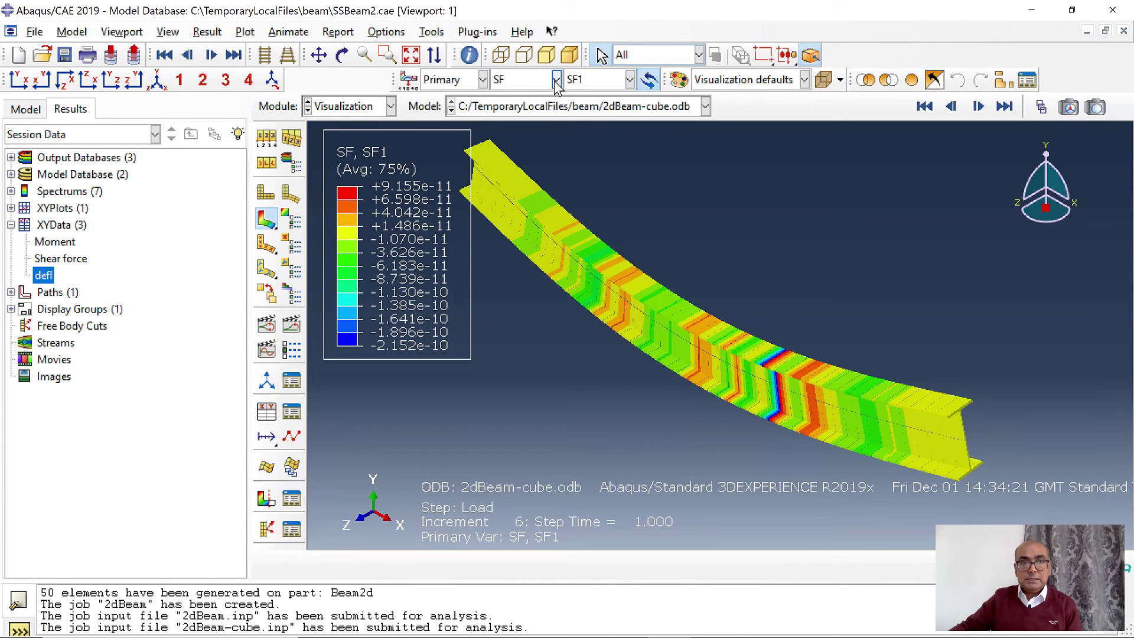
left_click(555, 80)
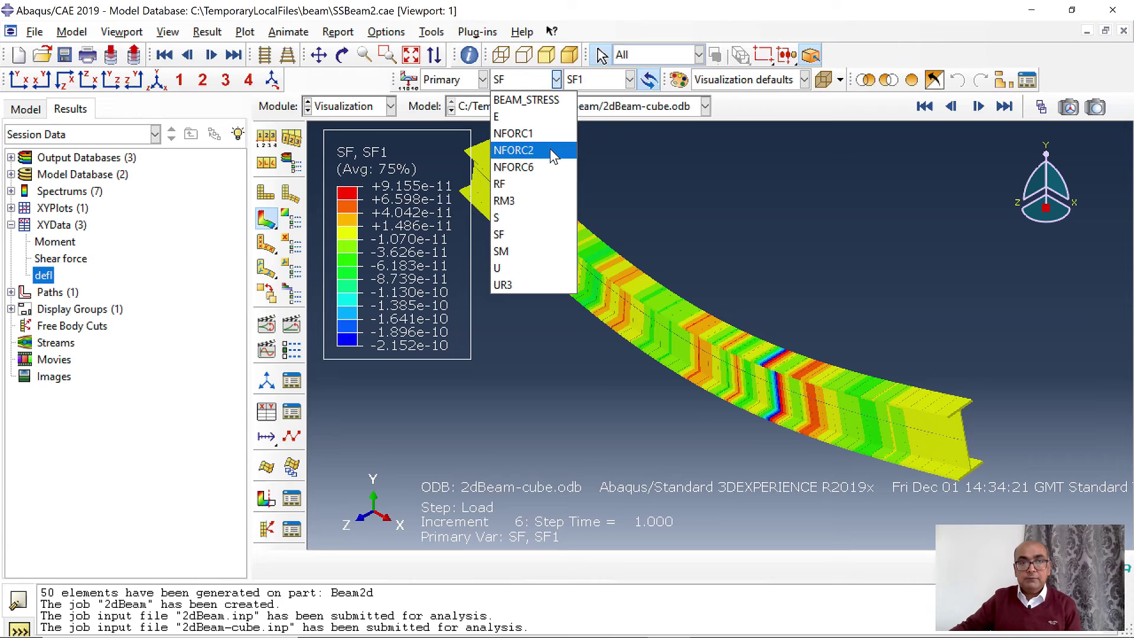
left_click(551, 151)
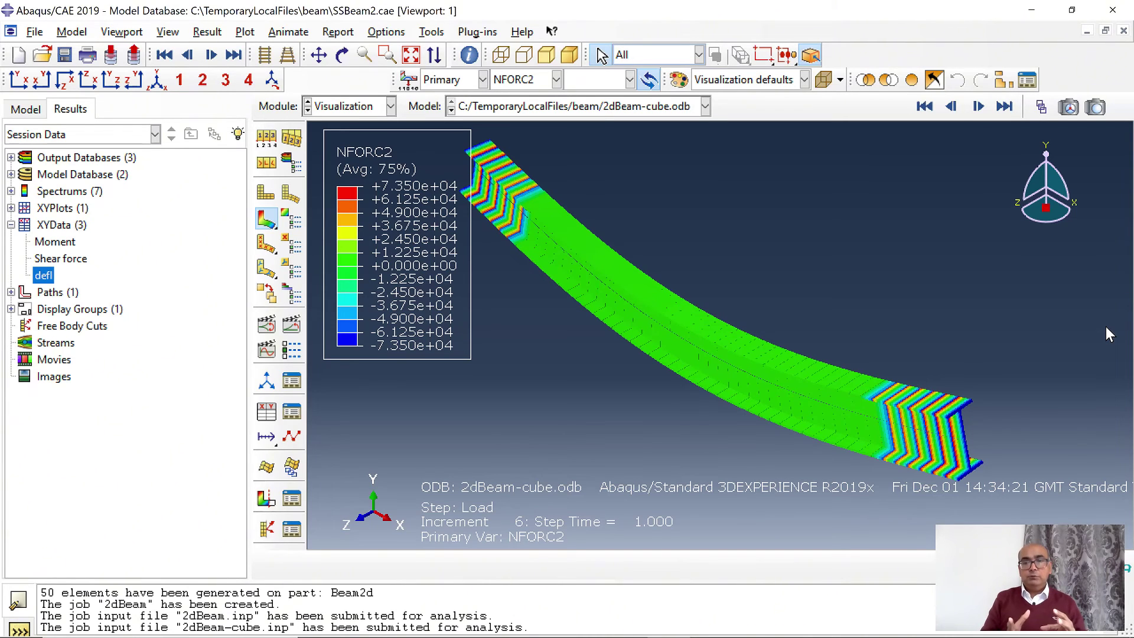
key("Down")
key("Down")
key("Down")
key("Down")
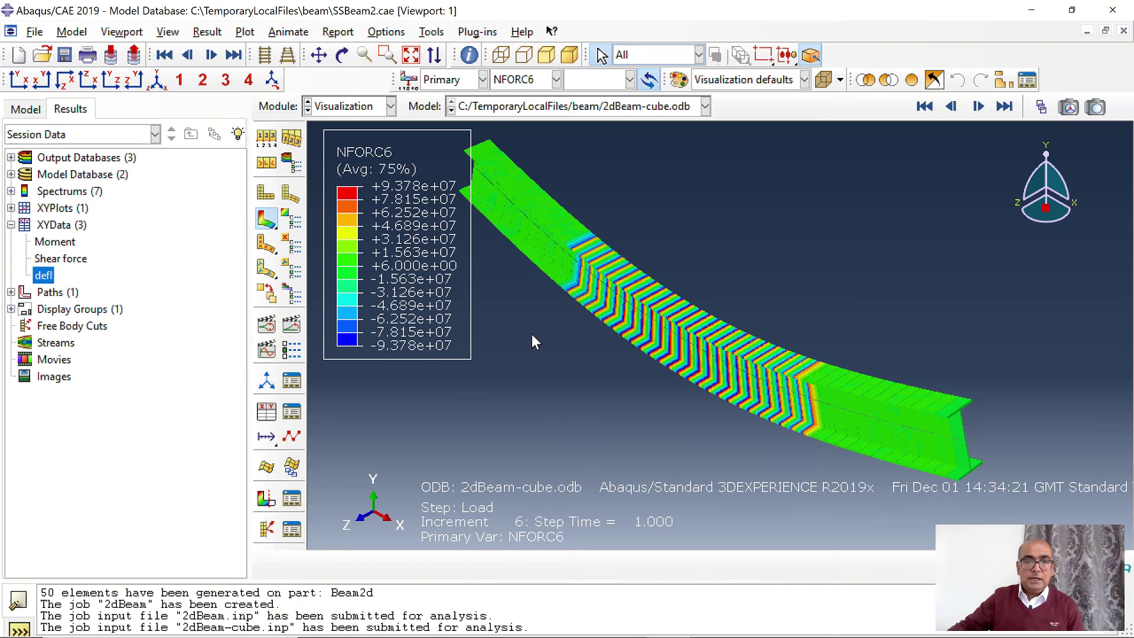
left_click(556, 79)
left_click(538, 250)
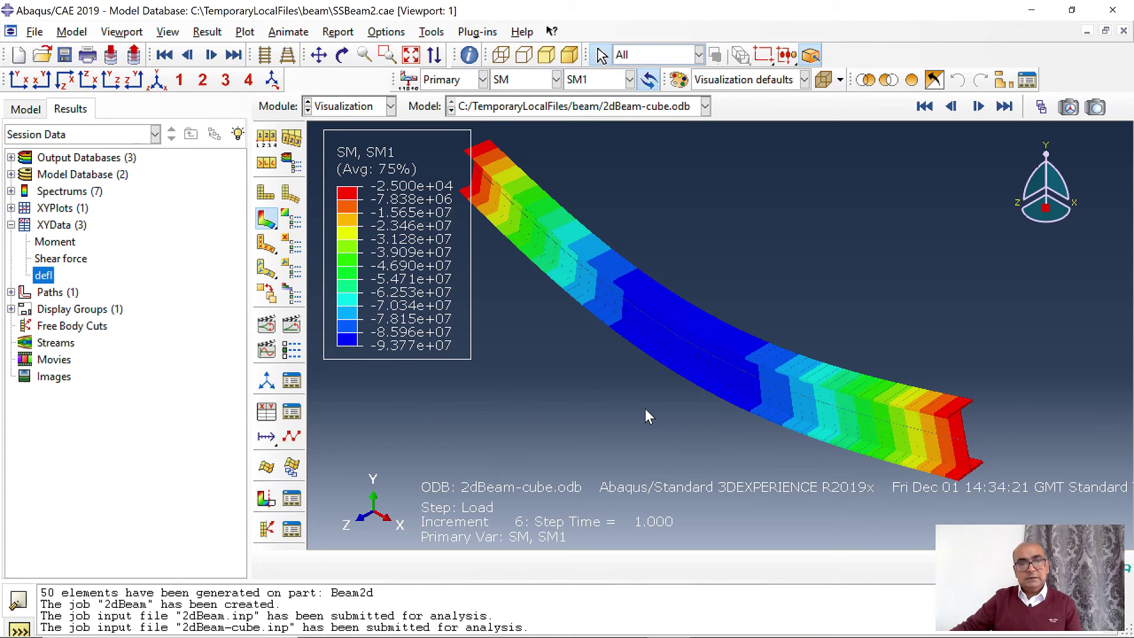
left_click(557, 79)
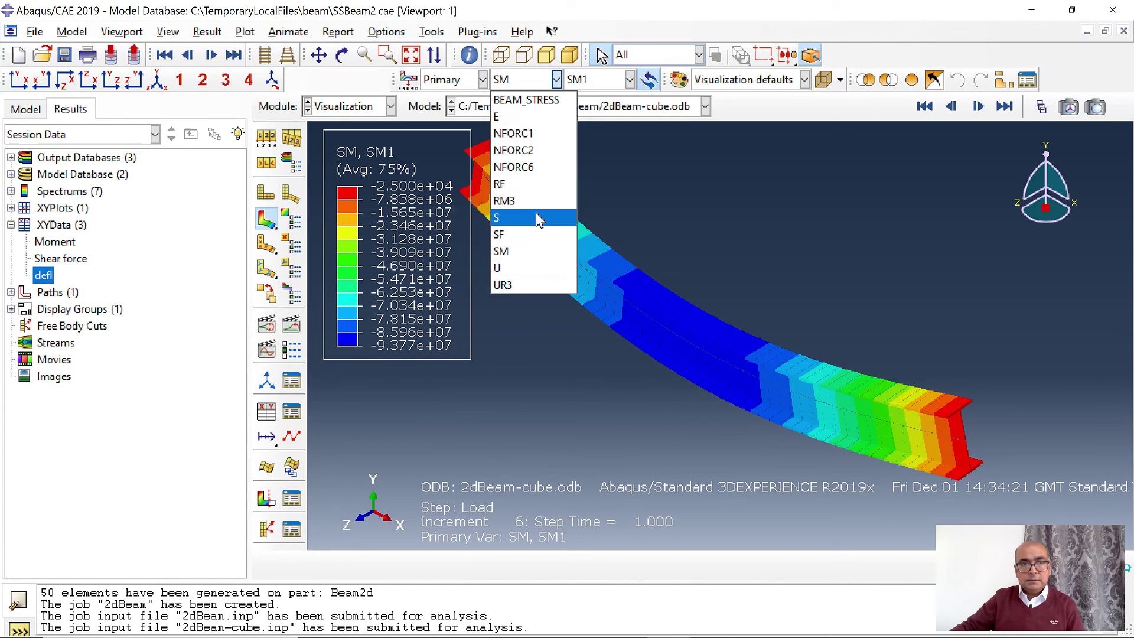
left_click(537, 217)
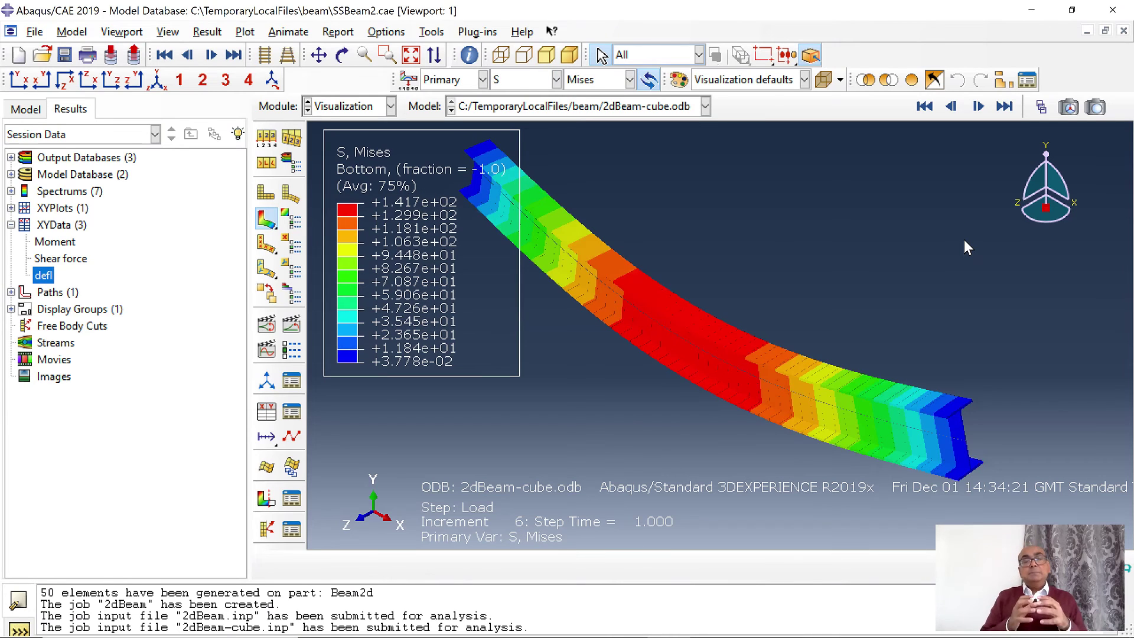